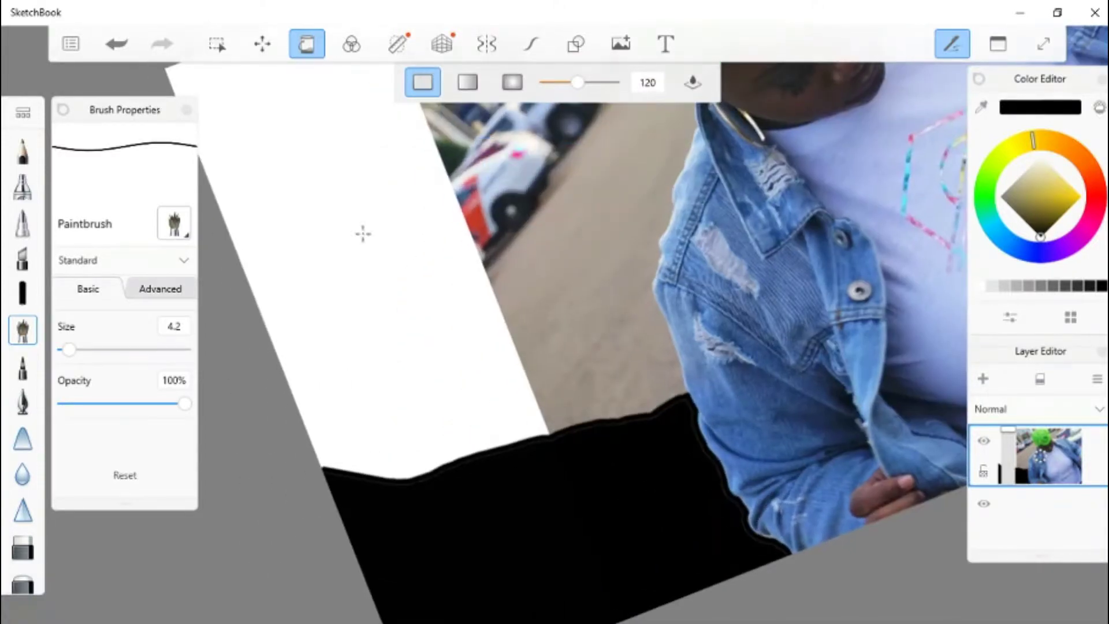
# - Draw a black straight-line outline of a tilted rectangular sign around the parked cars, using the line shape tool
pyautogui.click(1051, 251)
pyautogui.click(1047, 210)
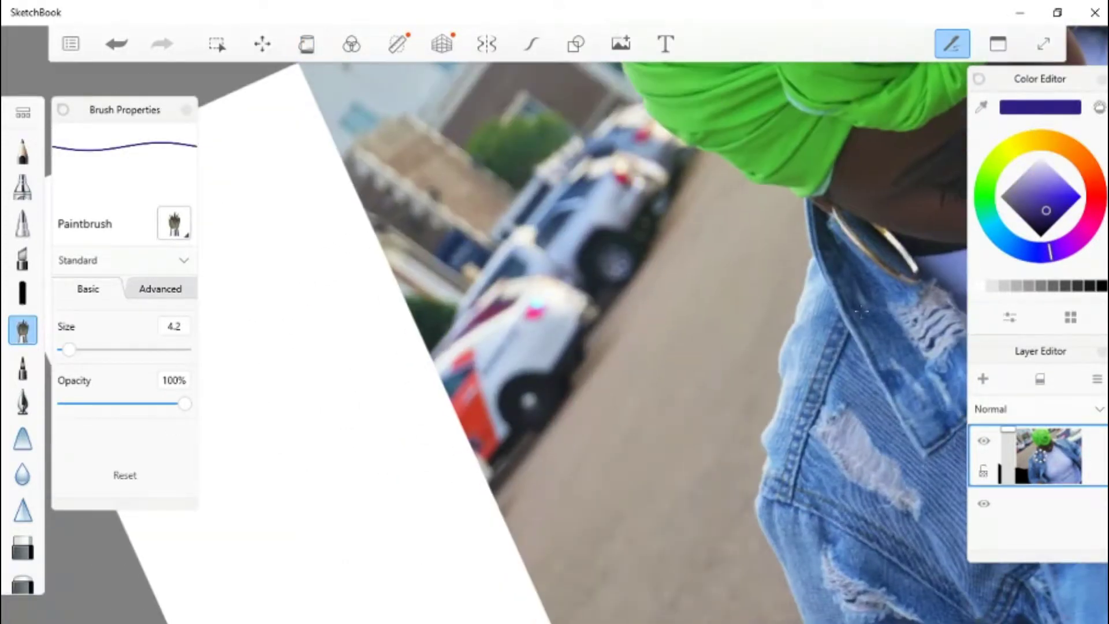
pyautogui.click(1039, 236)
pyautogui.click(576, 43)
pyautogui.hotkey('ctrl', 'z')
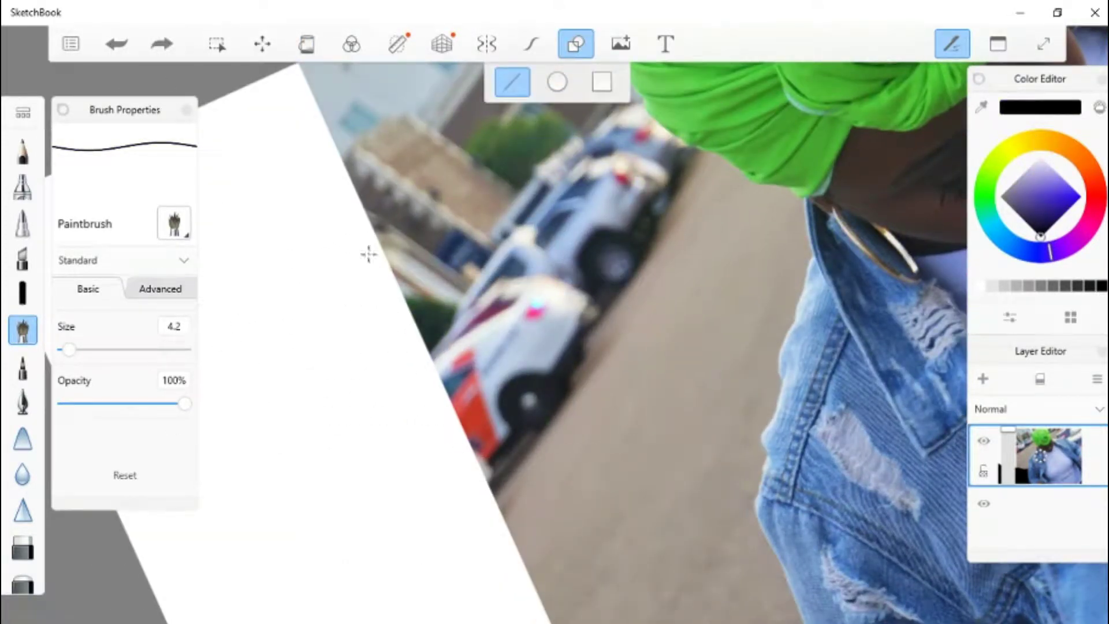
pyautogui.moveTo(496, 499); pyautogui.dragTo(301, 311)
pyautogui.moveTo(234, 411); pyautogui.dragTo(460, 193)
pyautogui.moveTo(405, 593); pyautogui.dragTo(598, 312)
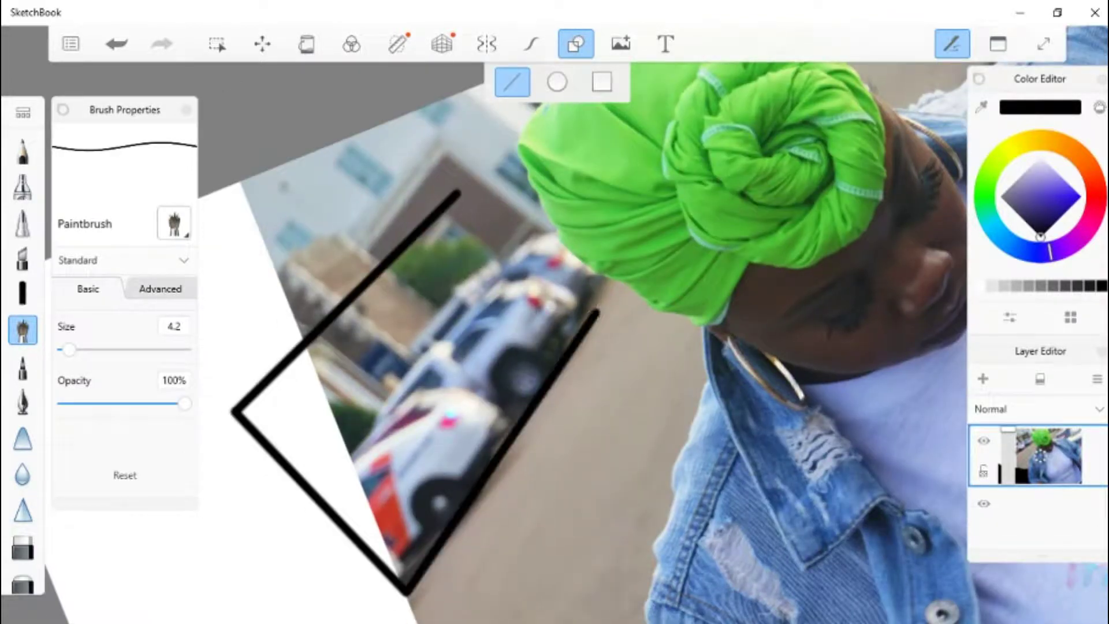
pyautogui.hotkey('ctrl', 'z')
pyautogui.moveTo(459, 193); pyautogui.dragTo(598, 312)
# - Add straight black legs beneath the sign and outline the buildings and windows behind it
pyautogui.scroll(5, 430, 220)
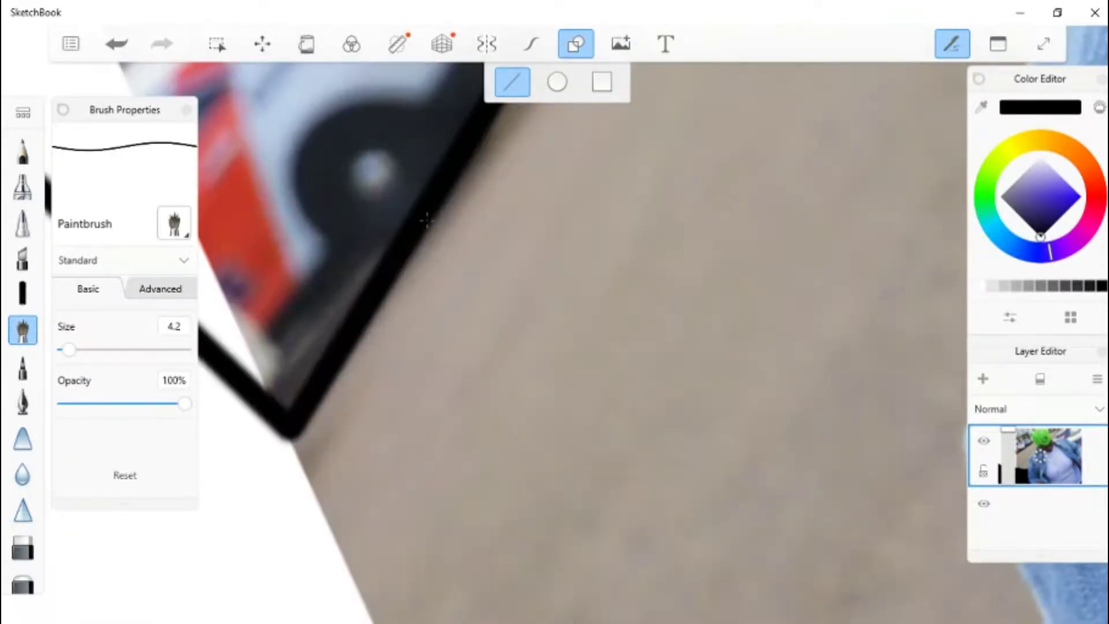
pyautogui.moveTo(430, 219); pyautogui.dragTo(849, 477)
pyautogui.scroll(-5, 849, 477)
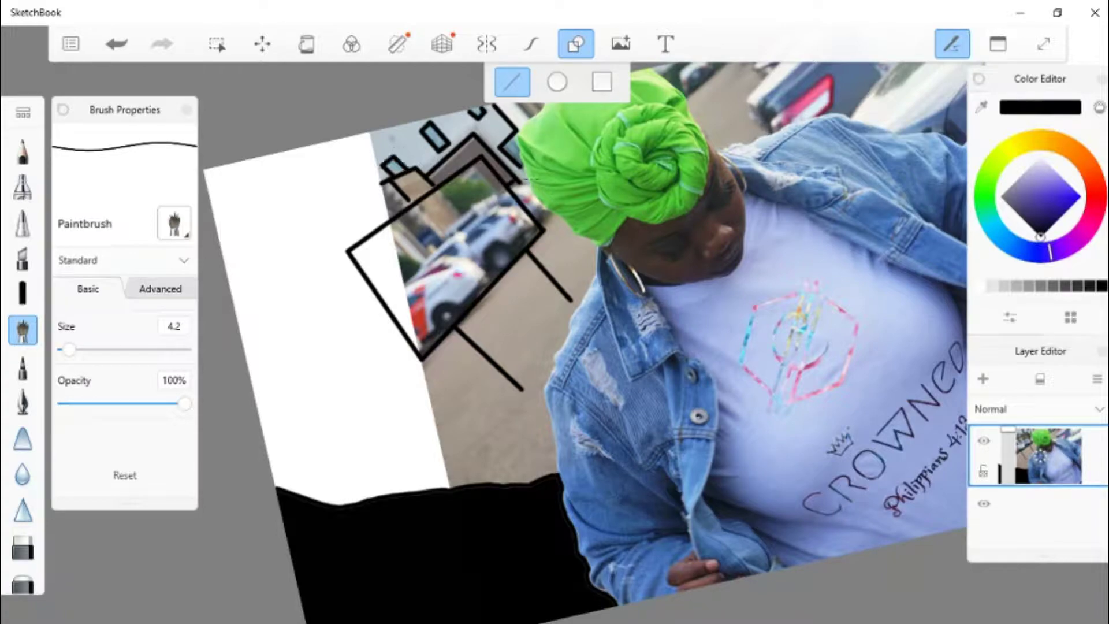
# - Sample white and flood-fill the sign's interior over the parked cars
pyautogui.keyDown('alt'); pyautogui.click(479, 275); pyautogui.keyUp('alt')
pyautogui.click(307, 44)
pyautogui.click(450, 248)
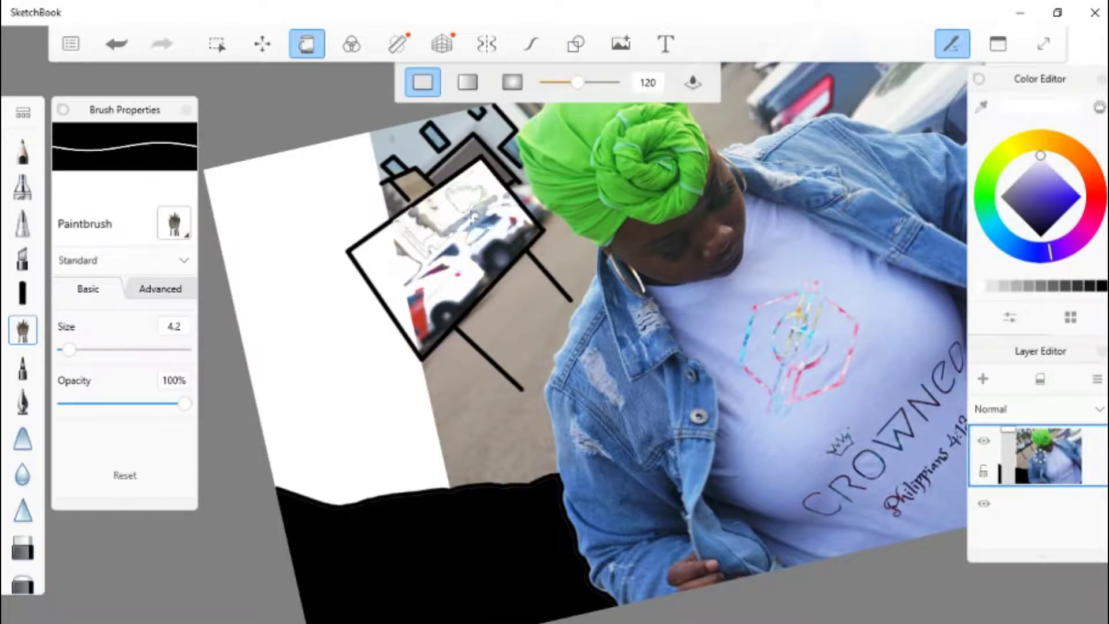
pyautogui.hotkey('ctrl', 'z')
pyautogui.click(464, 219)
# - Paint white over the leftover coloured patches and fill edges inside the sign with the 4.2 Paintbrush
pyautogui.scroll(5, 396, 247)
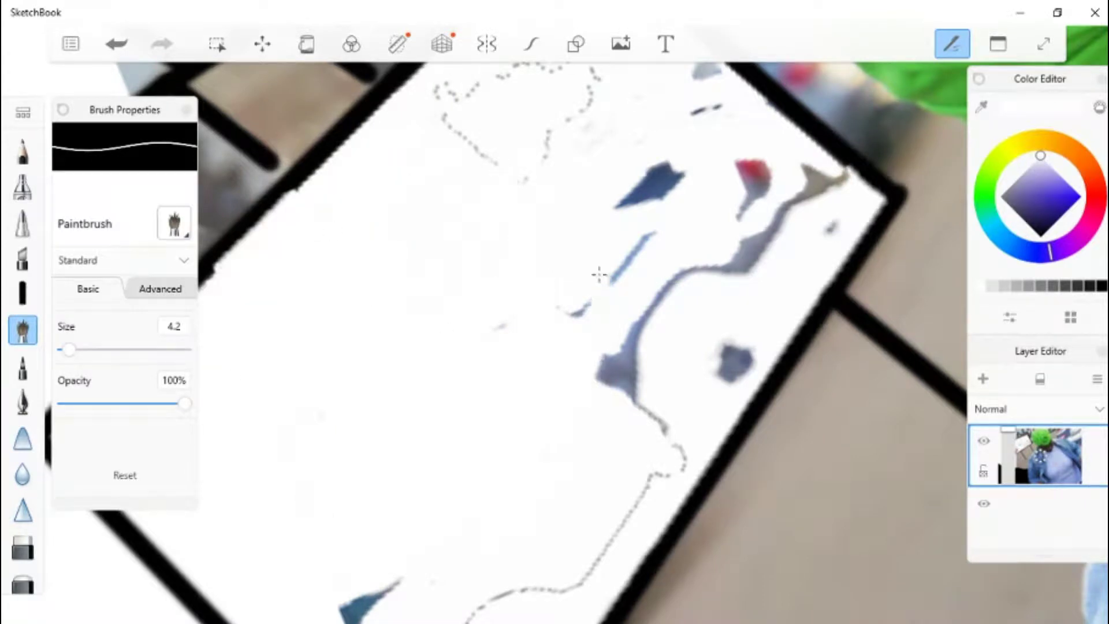
pyautogui.moveTo(599, 275)
pyautogui.mouseDown()
pyautogui.moveTo(659, 215)
pyautogui.moveTo(618, 451)
pyautogui.moveTo(697, 420)
pyautogui.moveTo(771, 337)
pyautogui.mouseUp()
pyautogui.moveTo(841, 176); pyautogui.dragTo(745, 191)
pyautogui.scroll(-3, 735, 242)
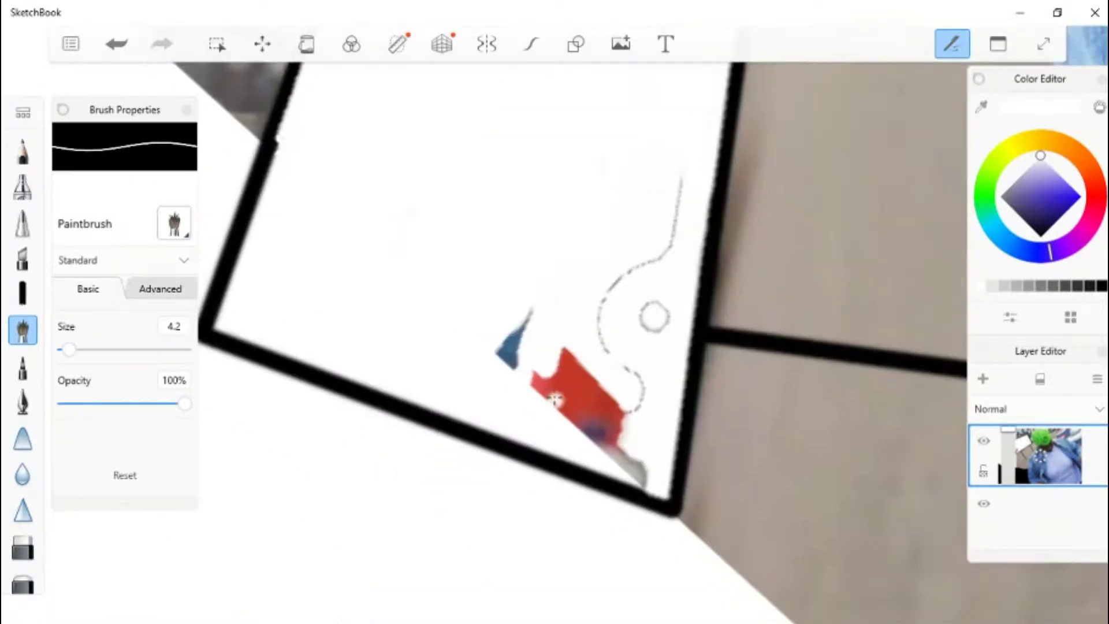
pyautogui.moveTo(514, 323); pyautogui.dragTo(638, 476)
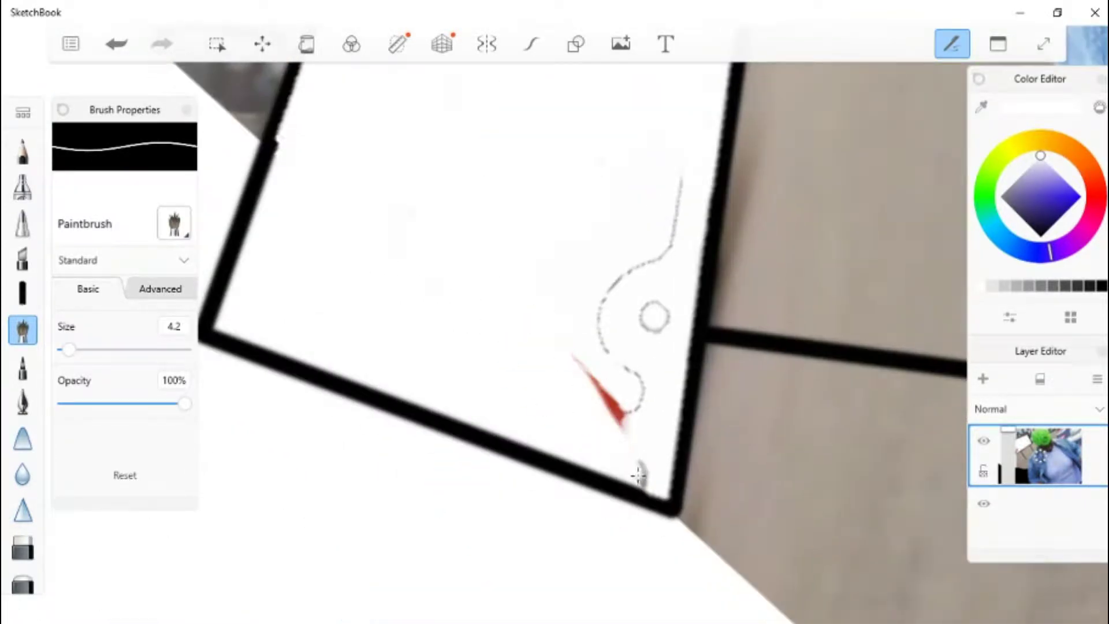
pyautogui.press('Home')
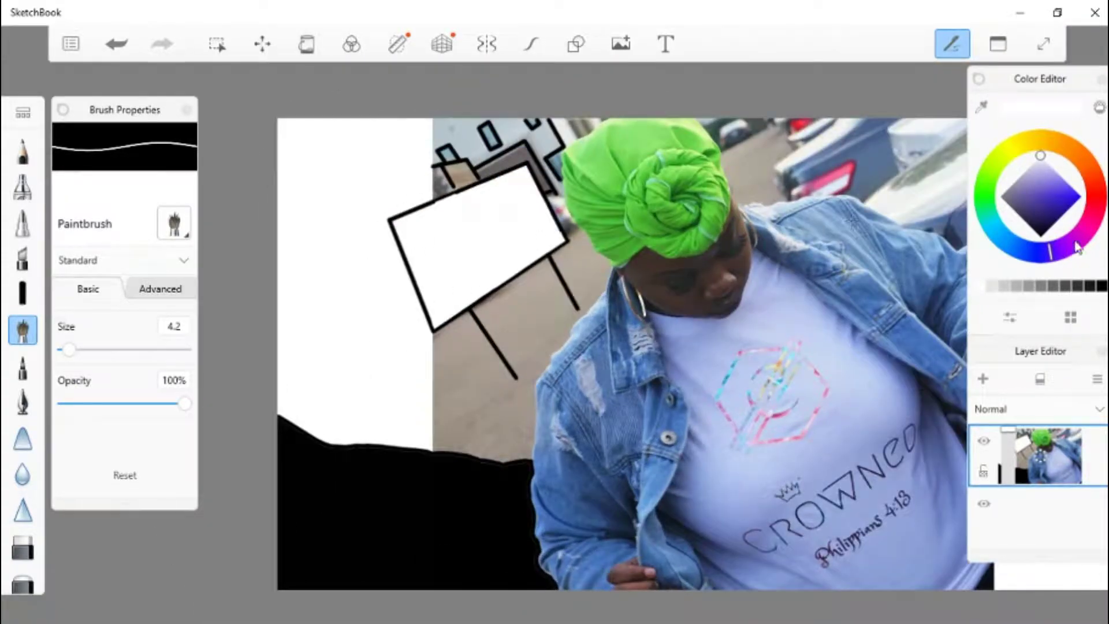
# - Trace a dark purple outline along the jacket's shoulder and the edge of the green headwrap
pyautogui.scroll(5, 578, 324)
pyautogui.click(1062, 215)
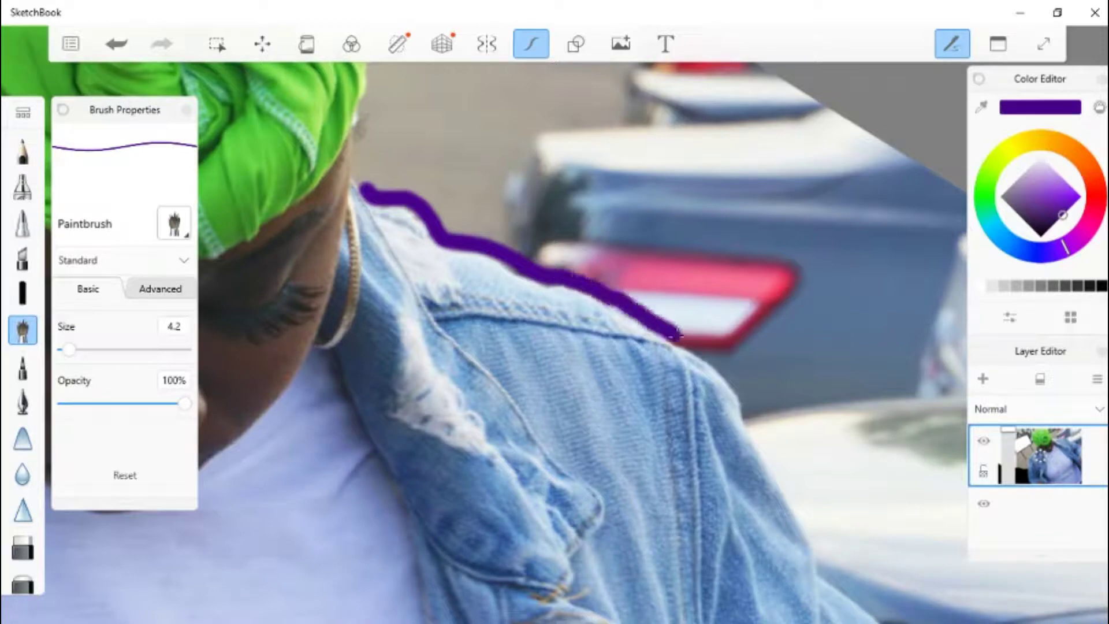
pyautogui.moveTo(763, 443)
pyautogui.mouseDown()
pyautogui.moveTo(828, 572)
pyautogui.moveTo(832, 621)
pyautogui.mouseUp()
pyautogui.hotkey('ctrl', 'z')
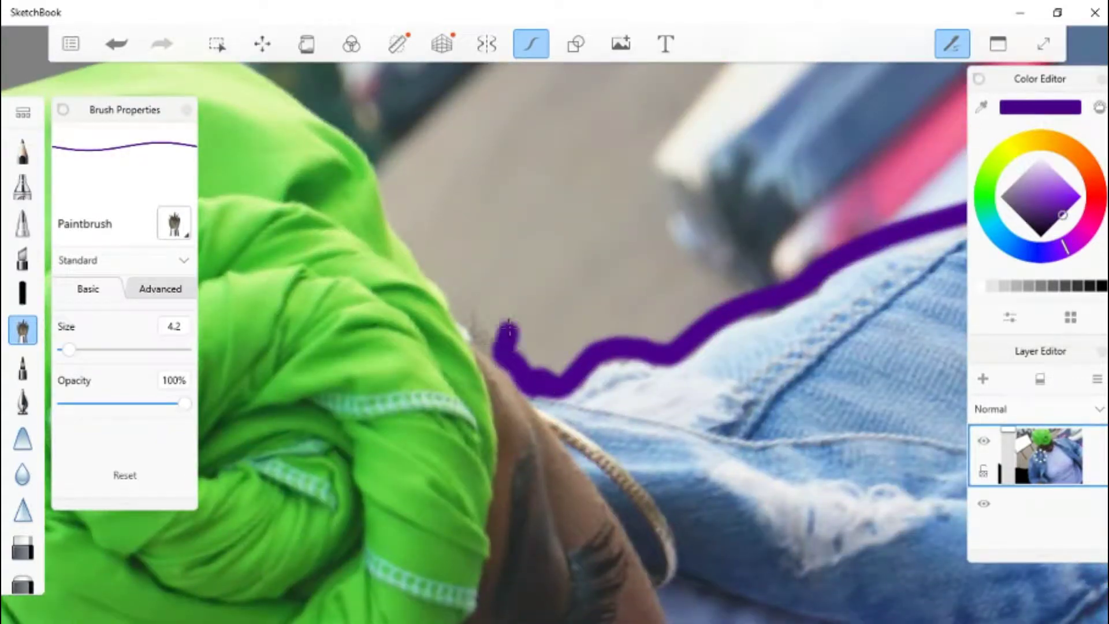
pyautogui.moveTo(430, 263)
pyautogui.mouseDown()
pyautogui.moveTo(364, 127)
pyautogui.moveTo(280, 78)
pyautogui.moveTo(266, 60)
pyautogui.mouseUp()
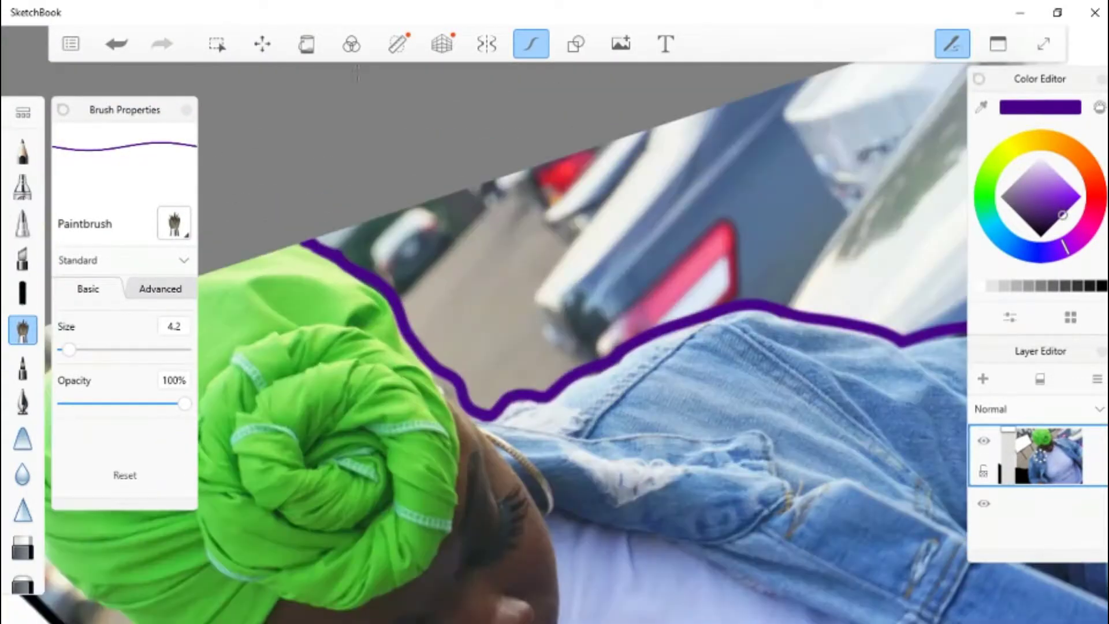
# - Flood-fill the background areas between the purple outline and the photo's upper edge with dark purple
pyautogui.click(306, 43)
pyautogui.click(519, 150)
pyautogui.click(405, 243)
pyautogui.click(607, 191)
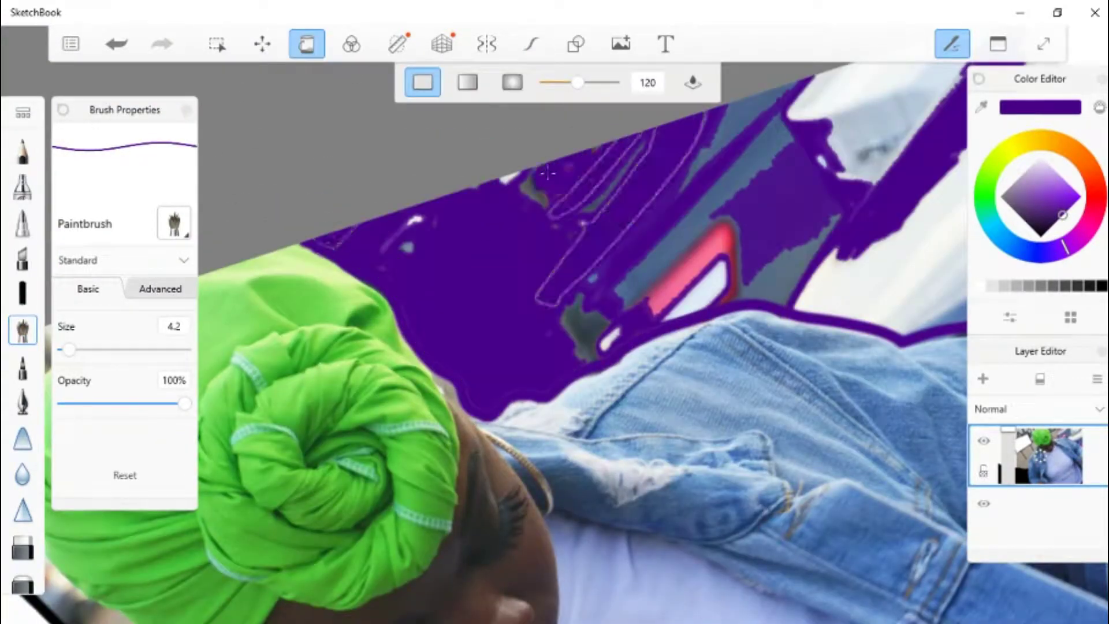
pyautogui.click(644, 262)
pyautogui.click(884, 231)
pyautogui.click(334, 285)
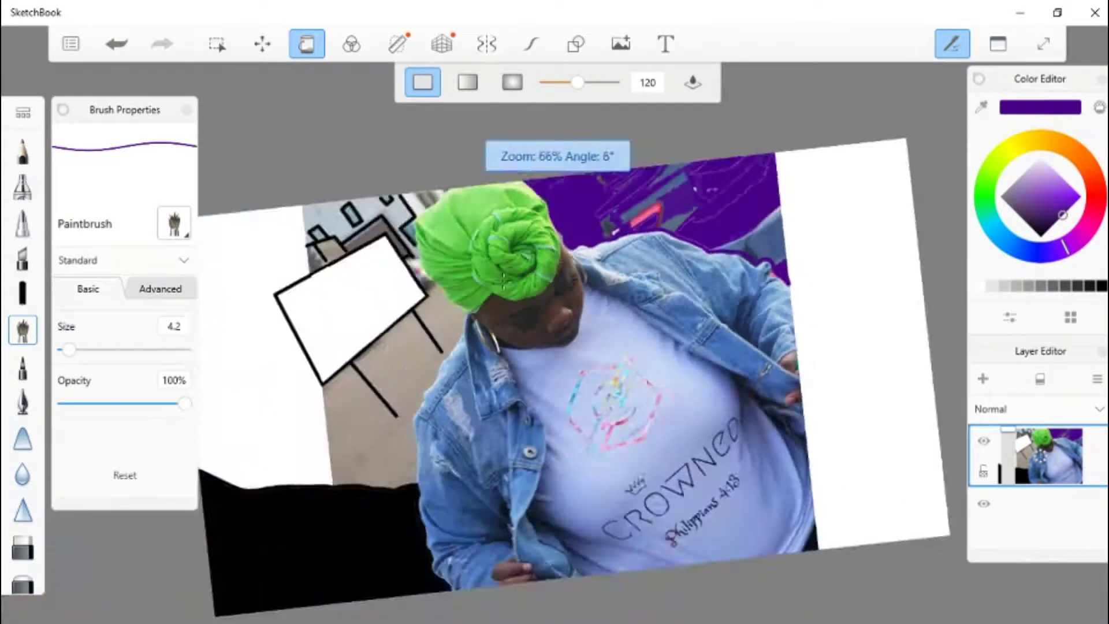
# - Paint over the leftover photo patches in the purple background with the Paintbrush at size 31.9
pyautogui.click(23, 329)
pyautogui.moveTo(69, 350); pyautogui.dragTo(101, 349)
pyautogui.moveTo(606, 127); pyautogui.dragTo(511, 389)
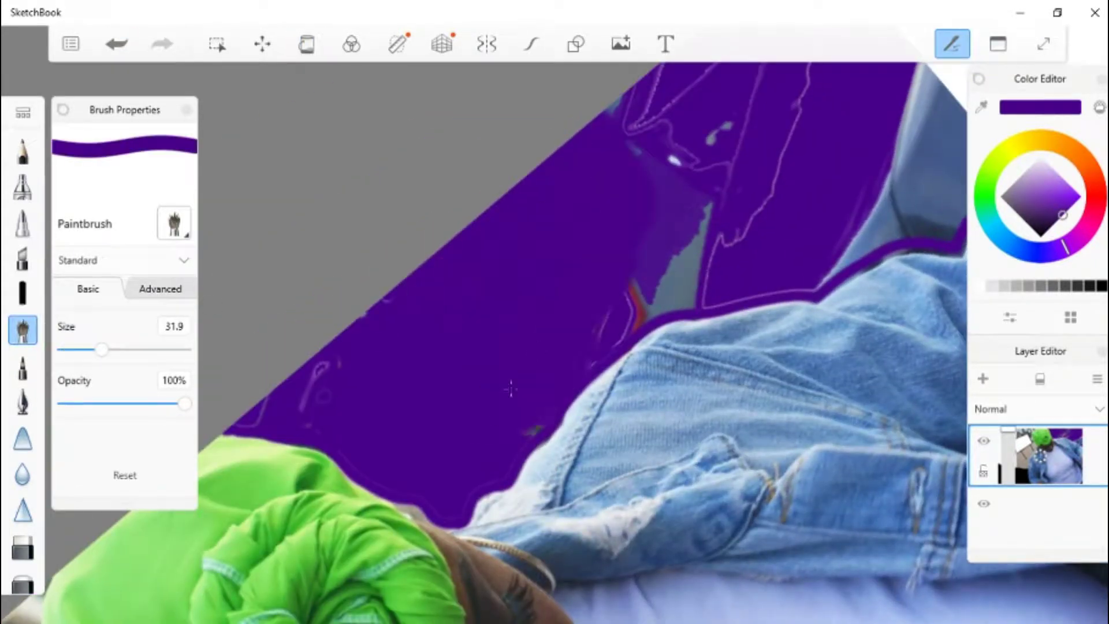
pyautogui.moveTo(446, 261); pyautogui.dragTo(641, 237)
pyautogui.scroll(2, 641, 237)
pyautogui.moveTo(584, 75)
pyautogui.mouseDown()
pyautogui.moveTo(713, 250)
pyautogui.moveTo(691, 304)
pyautogui.moveTo(782, 285)
pyautogui.mouseUp()
pyautogui.click(116, 43)
pyautogui.moveTo(577, 266)
pyautogui.mouseDown()
pyautogui.moveTo(624, 245)
pyautogui.moveTo(653, 278)
pyautogui.mouseUp()
# - Reduce the brush size to 8.4 and cover the remaining gaps in the purple along the jacket sleeve
pyautogui.moveTo(101, 349); pyautogui.dragTo(77, 349)
pyautogui.moveTo(595, 316)
pyautogui.mouseDown()
pyautogui.moveTo(639, 308)
pyautogui.moveTo(693, 271)
pyautogui.mouseUp()
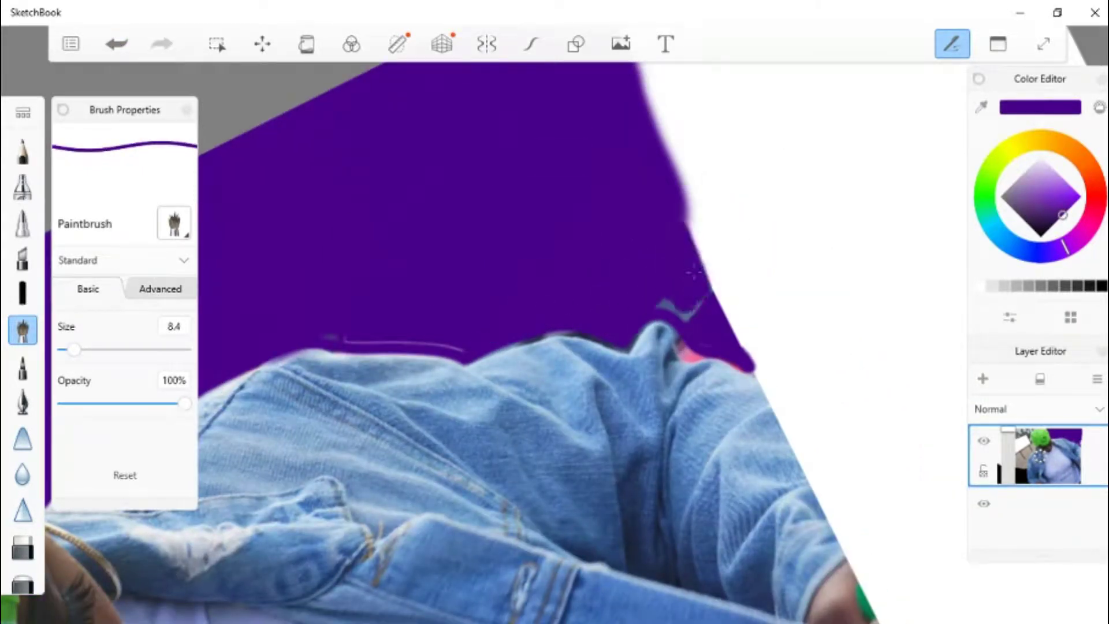
pyautogui.scroll(-5, 322, 332)
# - Draw black straight-line outlines of tall buildings beside the sign and small houses below it
pyautogui.scroll(2, 332, 254)
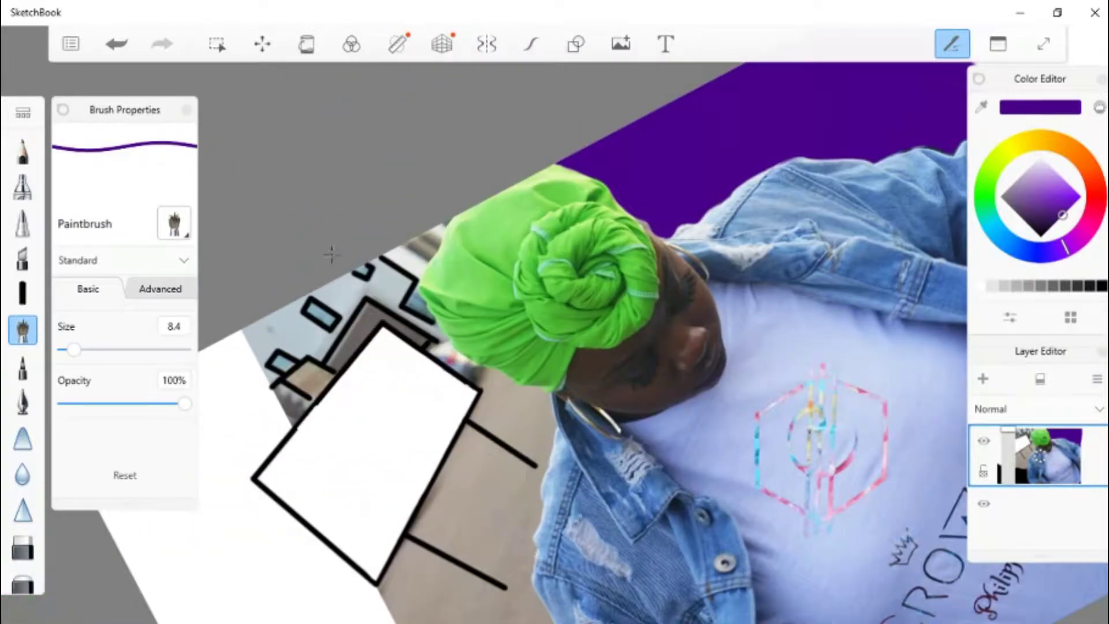
pyautogui.click(576, 43)
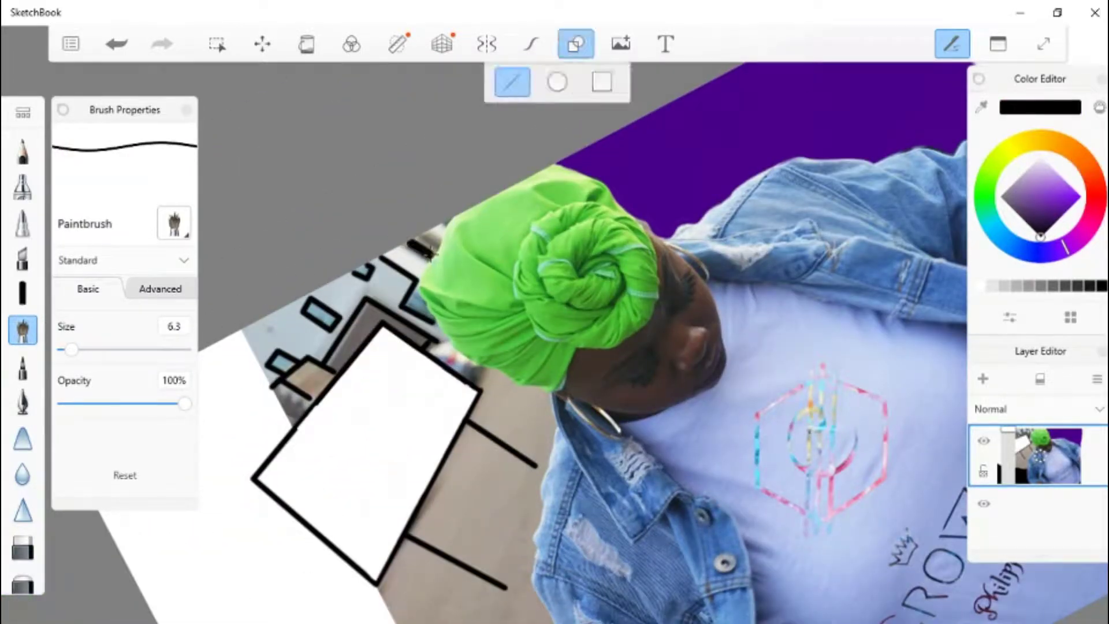
pyautogui.scroll(-3, 304, 237)
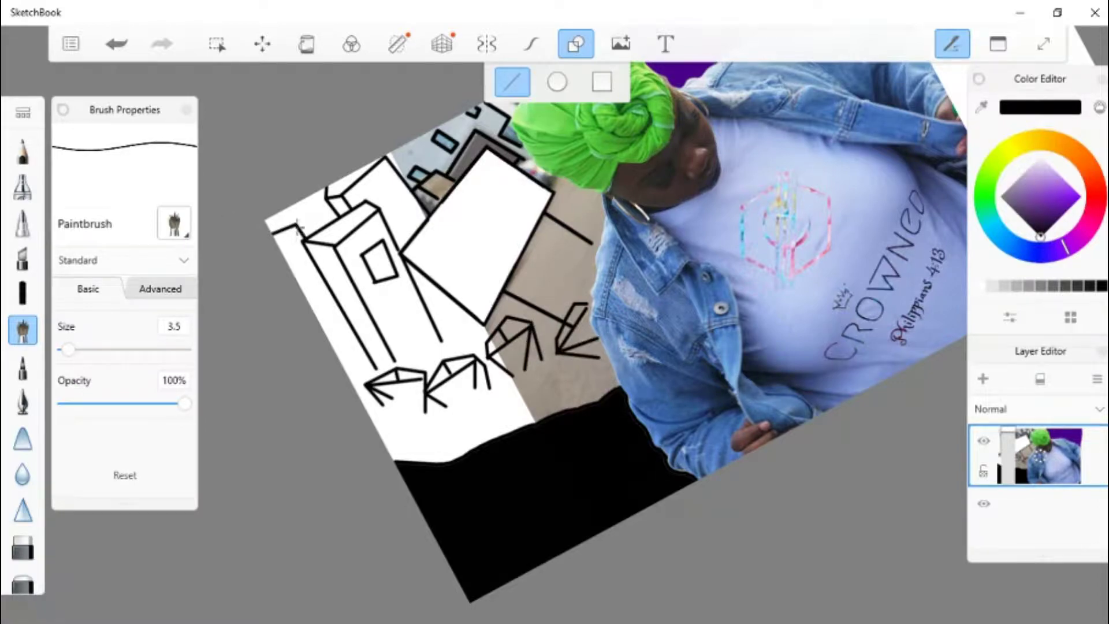
# - Draw a bright yellow curved arc across the far corner of the purple sky at brush size 3.5
pyautogui.scroll(5, 368, 242)
pyautogui.click(1005, 151)
pyautogui.click(1073, 197)
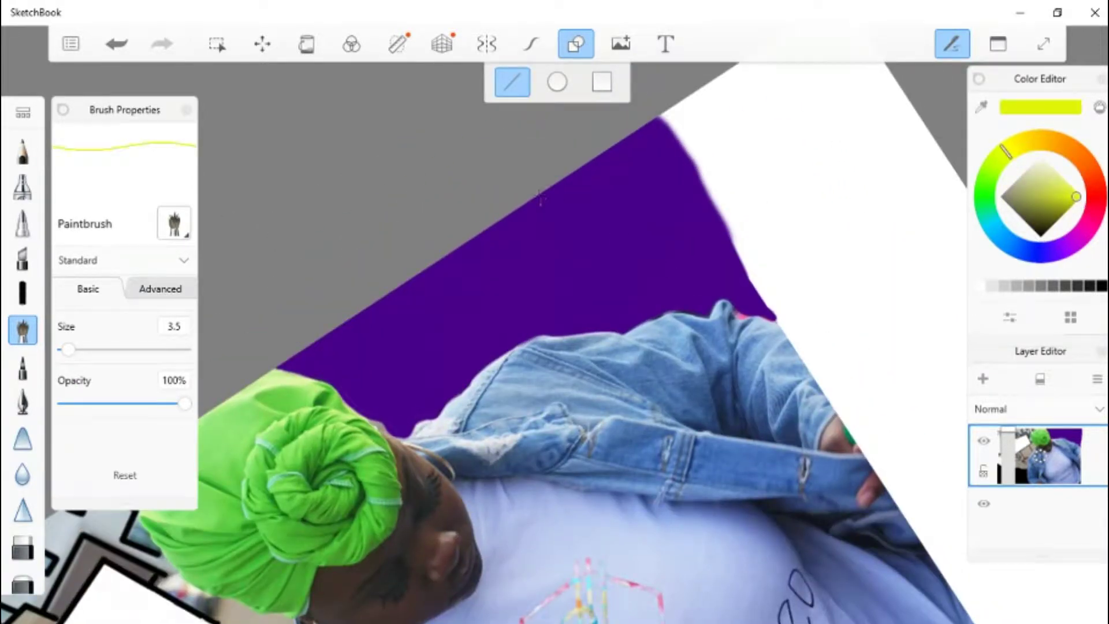
pyautogui.click(531, 43)
pyautogui.moveTo(531, 201)
pyautogui.mouseDown()
pyautogui.moveTo(770, 158)
pyautogui.moveTo(760, 54)
pyautogui.moveTo(578, 289)
pyautogui.moveTo(712, 117)
pyautogui.mouseUp()
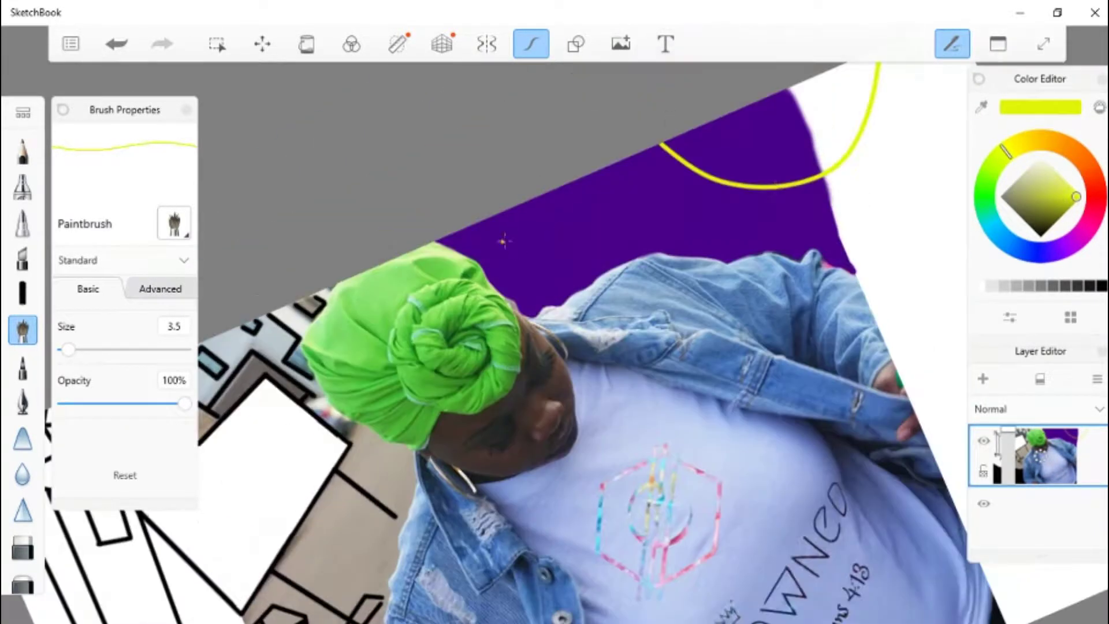
# - Draw small white stars in the purple sky at brush size 0.8, undoing the unwanted strokes
pyautogui.scroll(5, 328, 312)
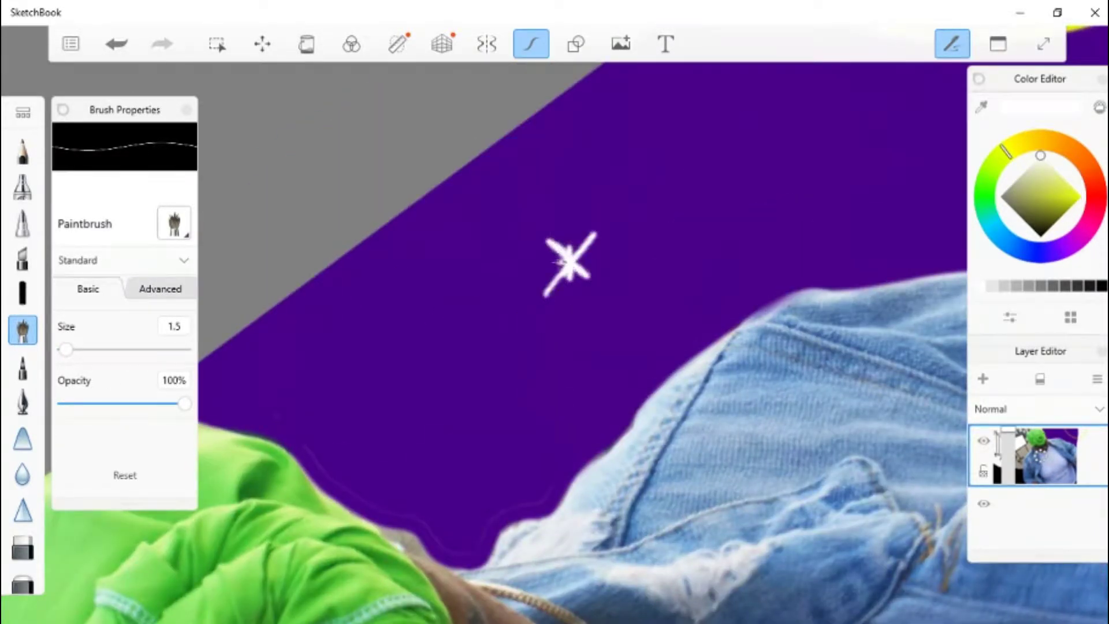
pyautogui.scroll(-5, 559, 261)
pyautogui.hotkey('ctrl', 'z')
pyautogui.scroll(5, 560, 261)
pyautogui.moveTo(454, 247); pyautogui.dragTo(507, 185)
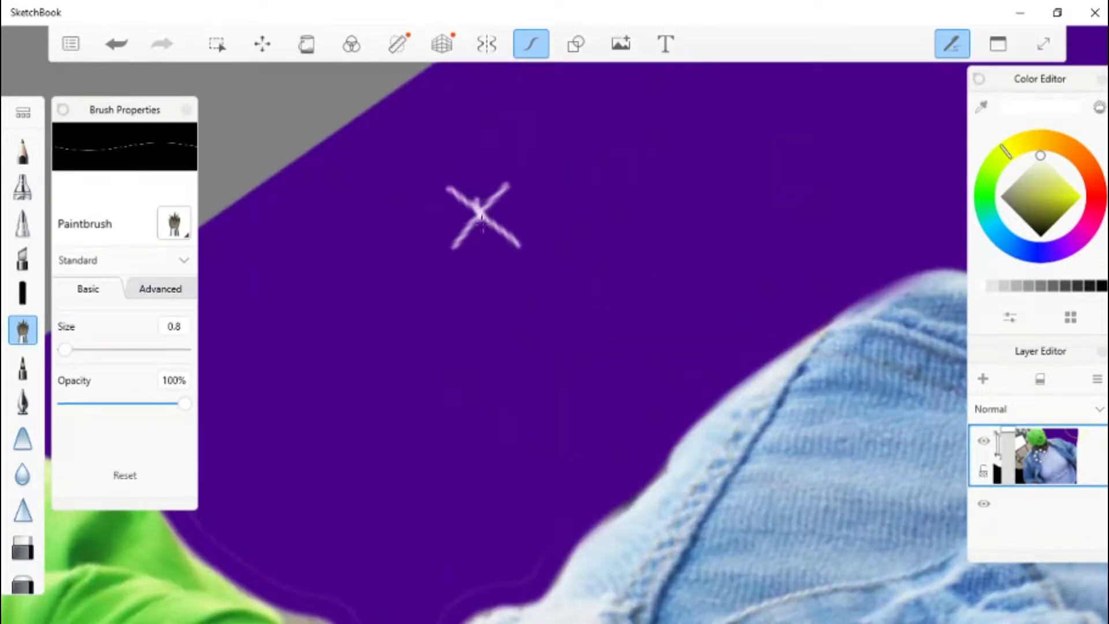
pyautogui.moveTo(762, 313); pyautogui.dragTo(793, 345)
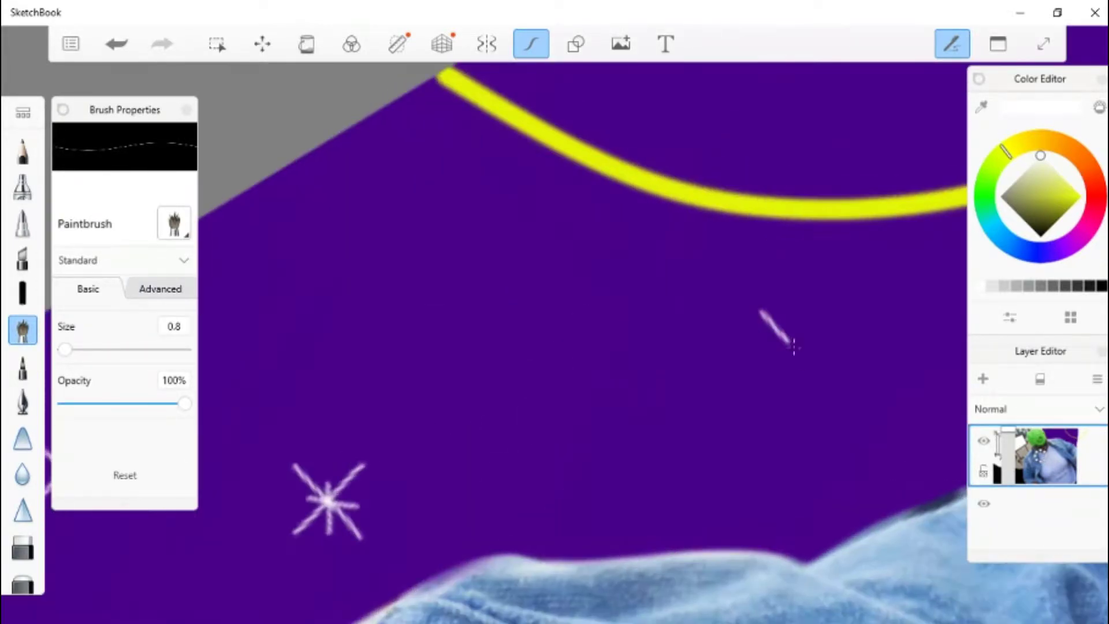
pyautogui.scroll(-5, 784, 370)
pyautogui.hotkey('ctrl', 'z')
# - Paint the front of the tall building below its window solid black with the Paintbrush at size 16.0
pyautogui.scroll(5, 784, 370)
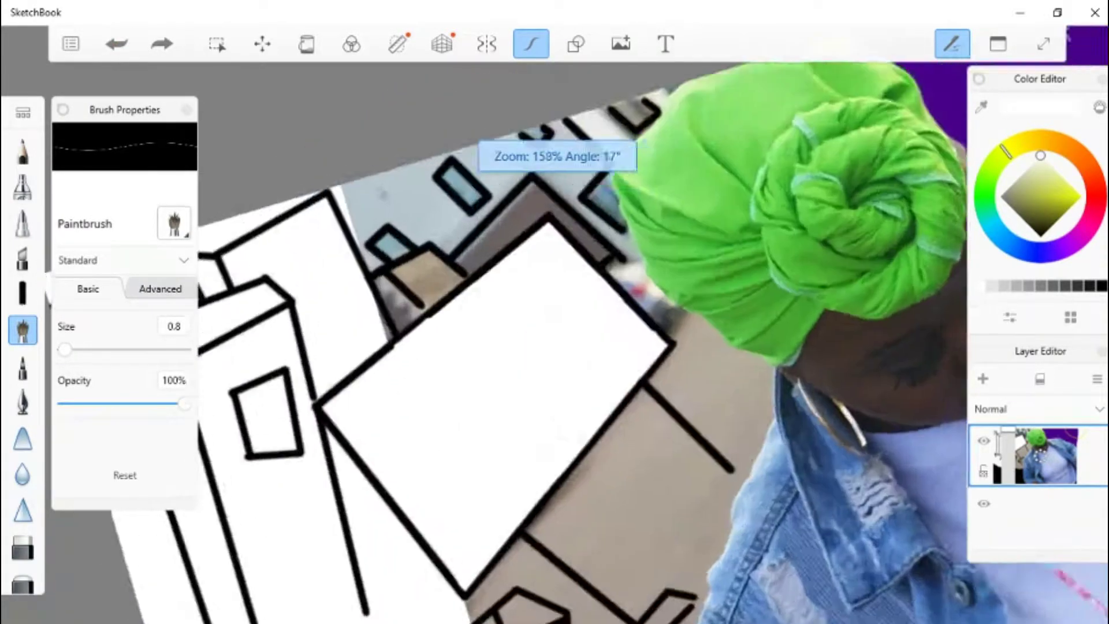
pyautogui.click(1101, 286)
pyautogui.moveTo(65, 349); pyautogui.dragTo(85, 349)
pyautogui.moveTo(273, 359); pyautogui.dragTo(286, 601)
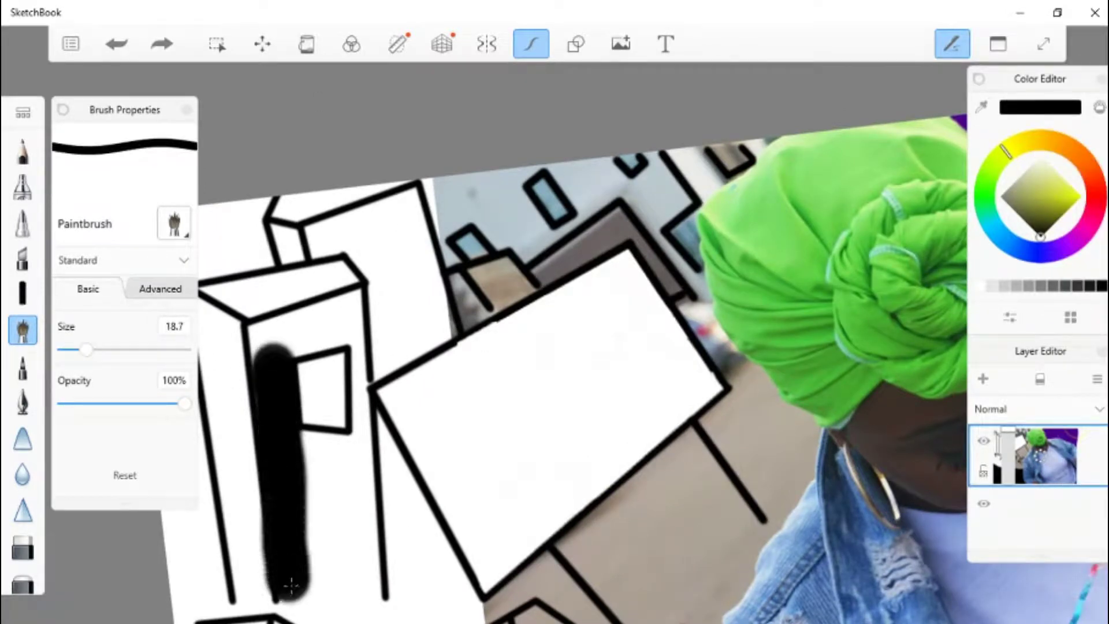
pyautogui.hotkey('ctrl', 'z')
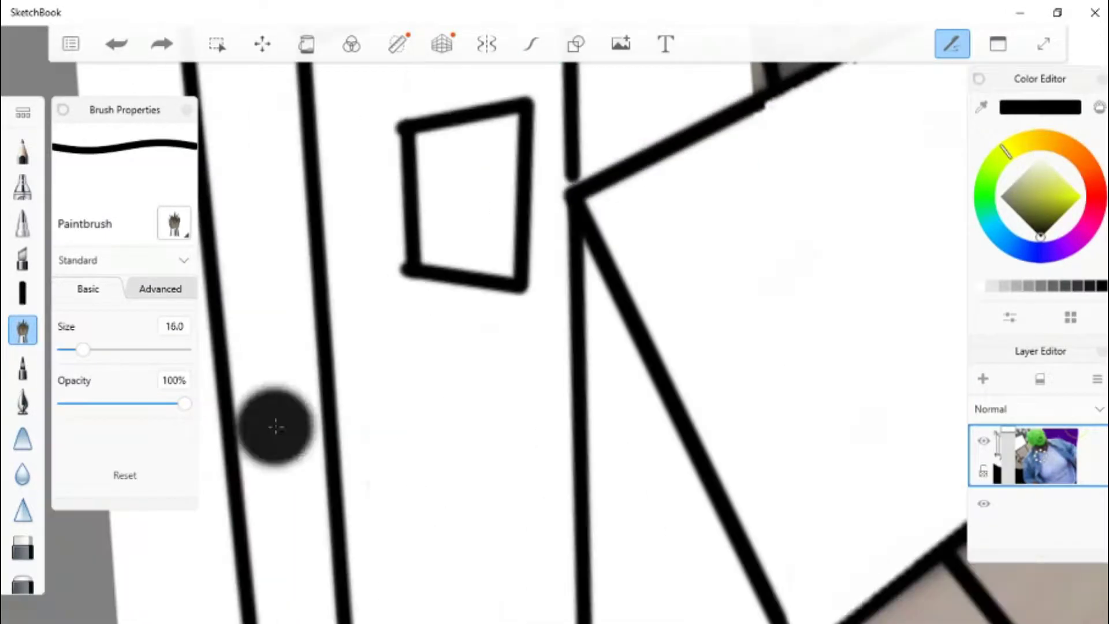
pyautogui.moveTo(439, 375)
pyautogui.mouseDown()
pyautogui.moveTo(426, 602)
pyautogui.moveTo(522, 451)
pyautogui.moveTo(547, 345)
pyautogui.moveTo(477, 324)
pyautogui.moveTo(388, 566)
pyautogui.mouseUp()
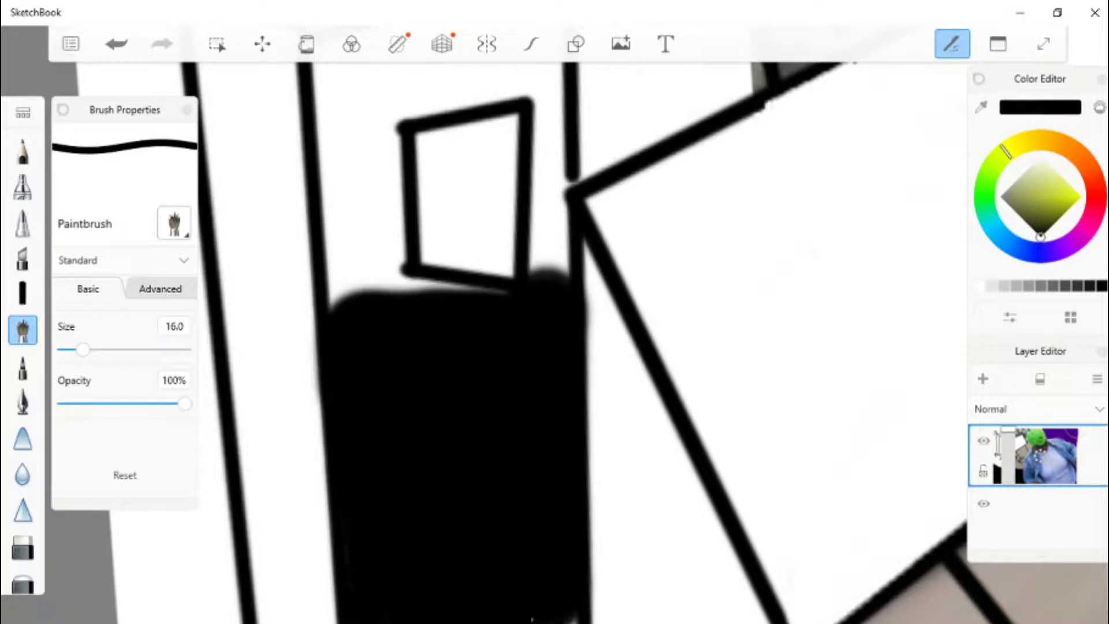
# - Paint the rest of the tall building's front black around its window, using smaller brush sizes such as 12.5
pyautogui.scroll(-3, 636, 524)
pyautogui.moveTo(372, 342)
pyautogui.mouseDown()
pyautogui.moveTo(323, 273)
pyautogui.moveTo(364, 271)
pyautogui.moveTo(406, 440)
pyautogui.mouseUp()
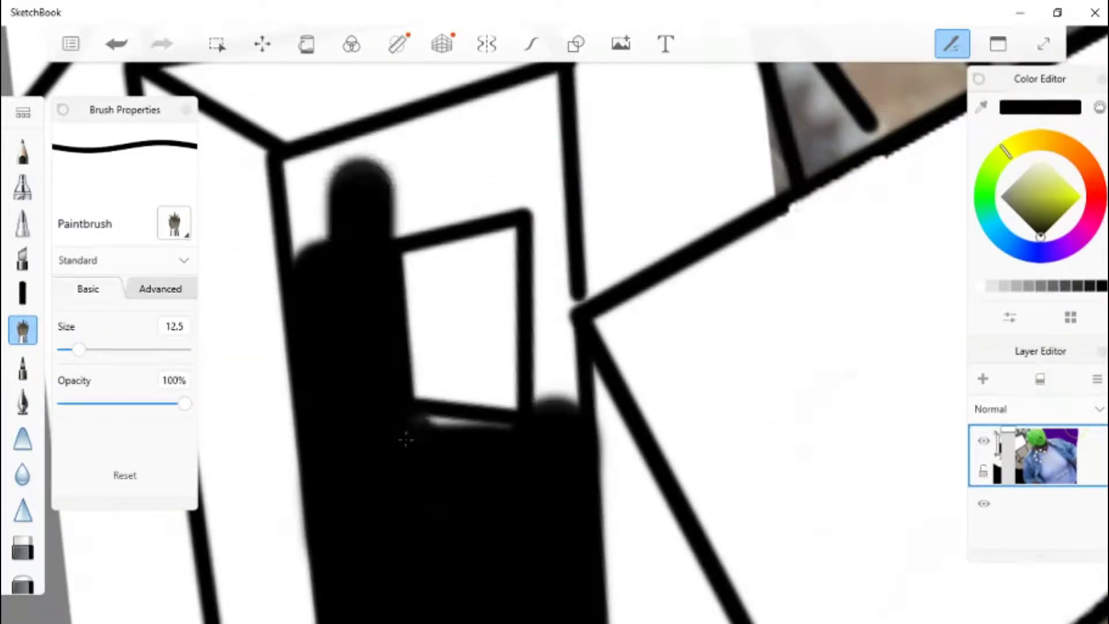
pyautogui.moveTo(412, 179)
pyautogui.mouseDown()
pyautogui.moveTo(332, 156)
pyautogui.moveTo(326, 205)
pyautogui.moveTo(536, 108)
pyautogui.moveTo(450, 197)
pyautogui.moveTo(506, 153)
pyautogui.mouseUp()
pyautogui.scroll(1, 394, 516)
pyautogui.moveTo(393, 516)
pyautogui.mouseDown()
pyautogui.moveTo(470, 299)
pyautogui.moveTo(517, 116)
pyautogui.mouseUp()
pyautogui.scroll(-2, 517, 94)
pyautogui.scroll(10, 217, 468)
pyautogui.scroll(-5, 218, 469)
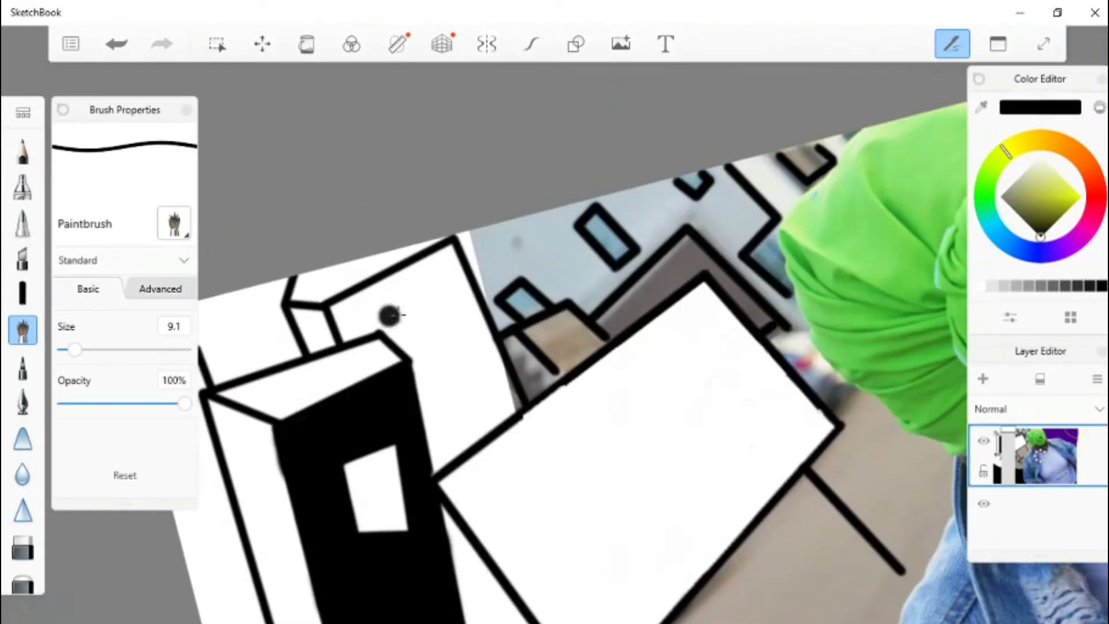
# - Flood-fill the rooftops of the tall buildings with dark gray
pyautogui.scroll(5, 595, 334)
pyautogui.click(307, 43)
pyautogui.click(450, 289)
pyautogui.scroll(-3, 450, 289)
pyautogui.click(463, 214)
pyautogui.click(231, 376)
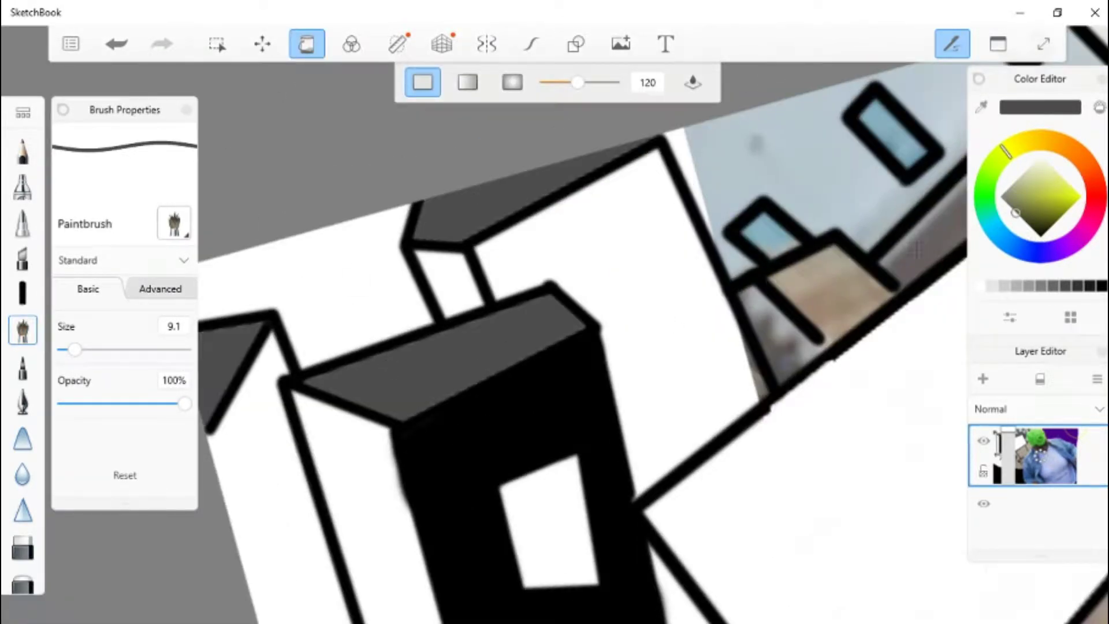
# - Flood-fill the front of the rear building with black and undo the extra fill on the small house
pyautogui.click(605, 228)
pyautogui.click(844, 298)
pyautogui.hotkey('ctrl', 'z')
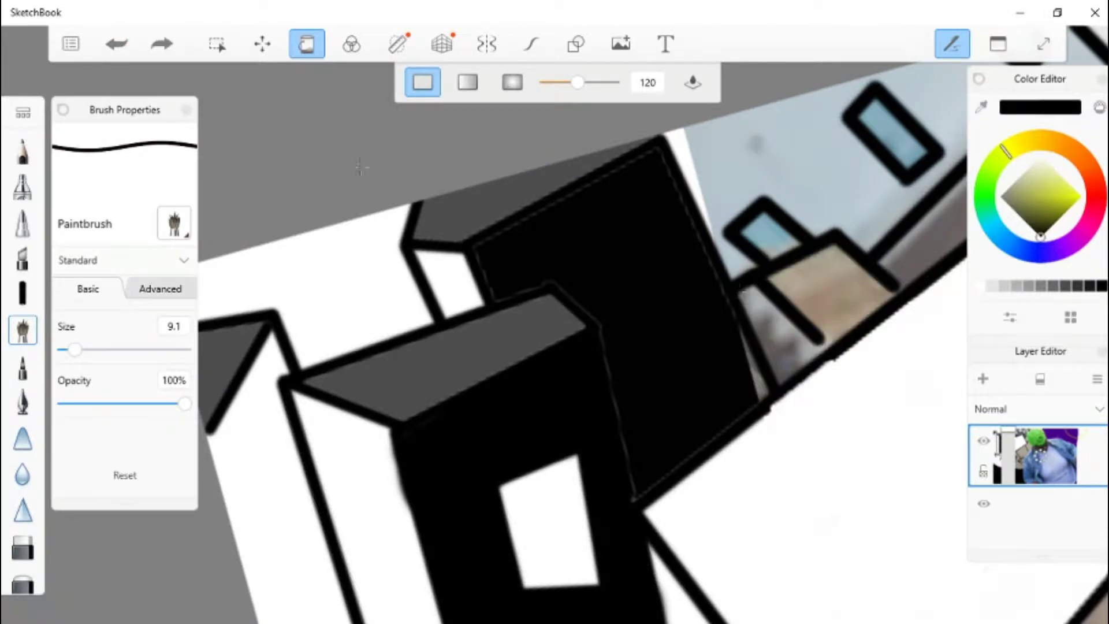
# - Paint the small tan house behind the sign solid black with the 9.1 Paintbrush
pyautogui.press('b')
pyautogui.scroll(5, 643, 235)
pyautogui.moveTo(682, 399)
pyautogui.mouseDown()
pyautogui.moveTo(569, 421)
pyautogui.moveTo(807, 505)
pyautogui.moveTo(665, 570)
pyautogui.mouseUp()
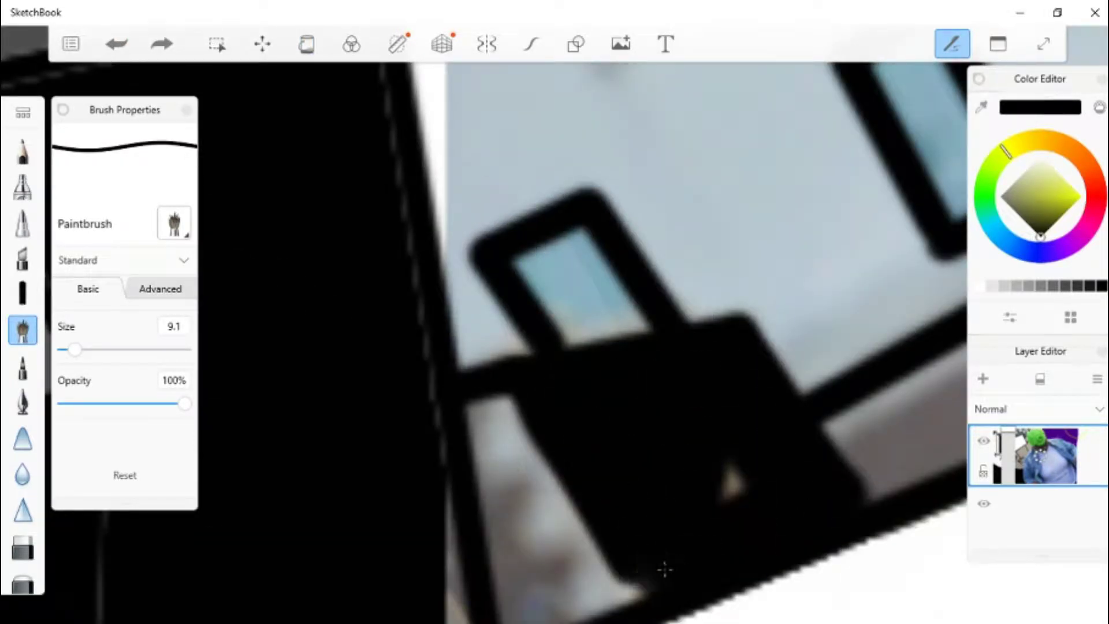
# - Flood-fill the strip beside the small black house with white and the window above it with yellow
pyautogui.press('f')
pyautogui.click(567, 512)
pyautogui.click(595, 587)
pyautogui.click(573, 278)
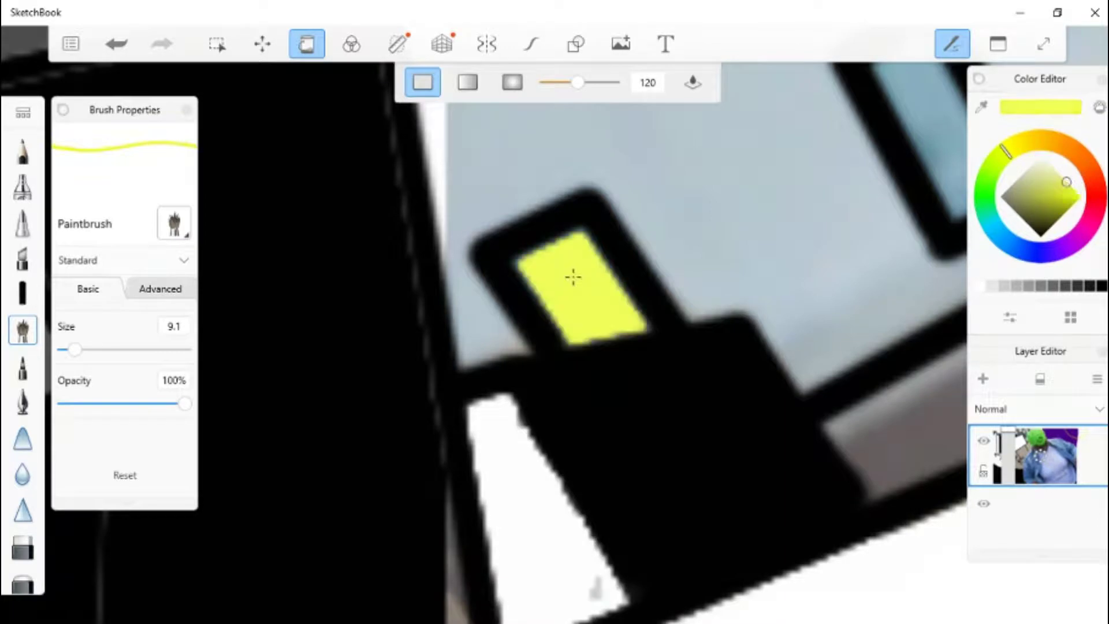
# - Paint the wall between the black rear building and the green headwrap light gray with the 9.1 Paintbrush
pyautogui.scroll(-5, 573, 277)
pyautogui.click(1103, 286)
pyautogui.click(461, 367)
pyautogui.scroll(8, 569, 398)
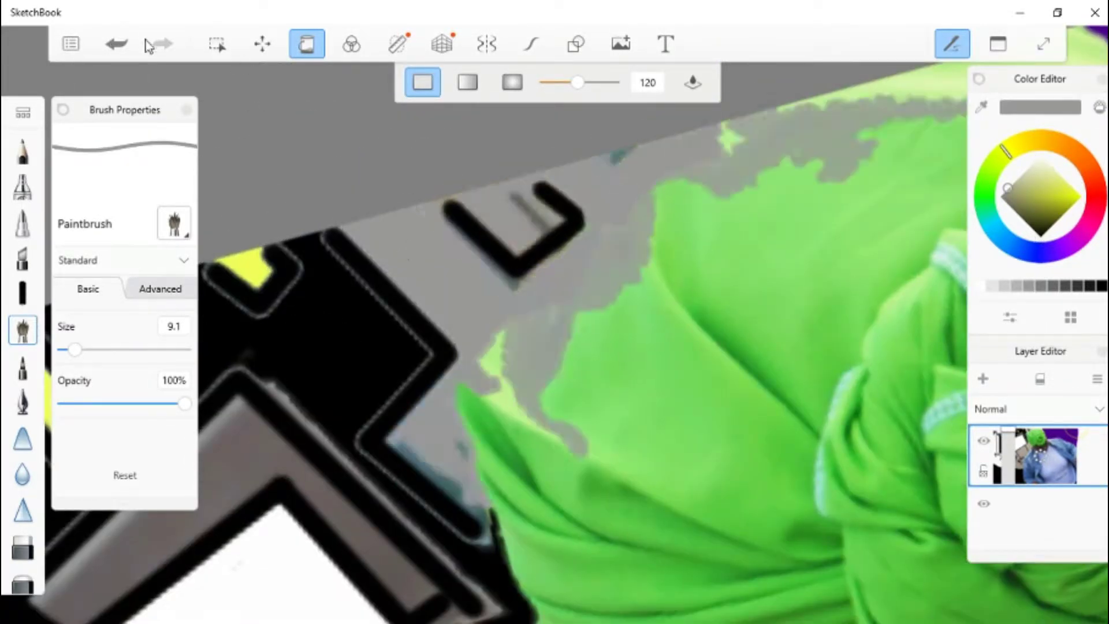
pyautogui.click(307, 43)
pyautogui.moveTo(243, 219)
pyautogui.mouseDown()
pyautogui.moveTo(405, 324)
pyautogui.moveTo(478, 411)
pyautogui.moveTo(549, 323)
pyautogui.mouseUp()
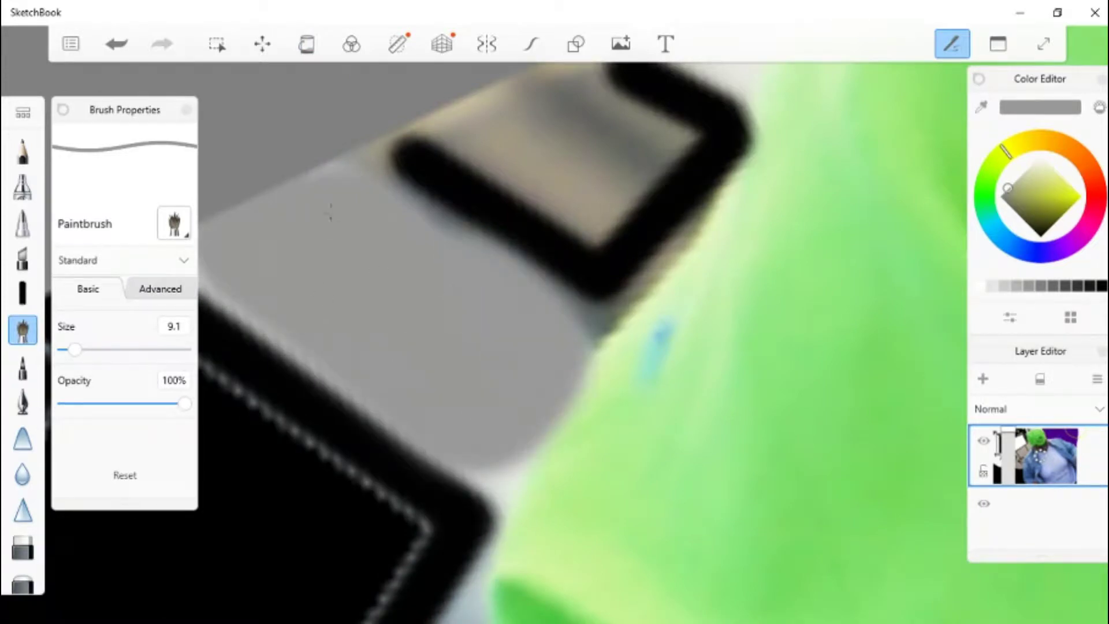
# - Paint the bluish gap between the black building and the lower headwrap edge light gray with the 2.2 Paintbrush
pyautogui.scroll(-3, 501, 300)
pyautogui.scroll(-3, 481, 228)
pyautogui.moveTo(68, 349); pyautogui.dragTo(67, 350)
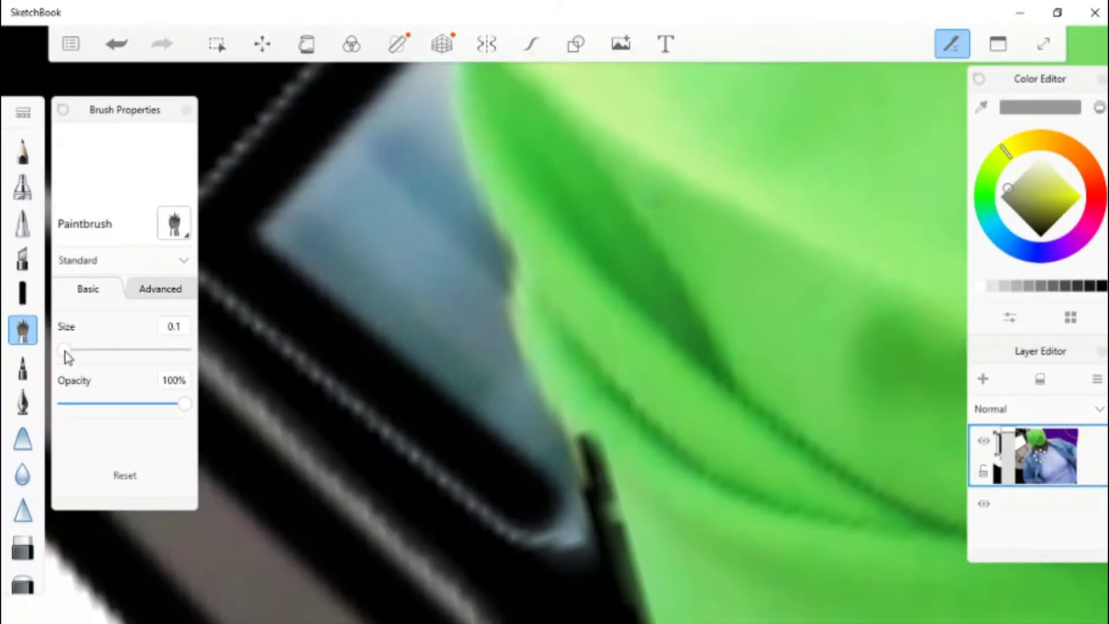
pyautogui.moveTo(323, 242); pyautogui.dragTo(509, 416)
pyautogui.moveTo(382, 139)
pyautogui.mouseDown()
pyautogui.moveTo(484, 264)
pyautogui.moveTo(520, 456)
pyautogui.moveTo(462, 115)
pyautogui.moveTo(549, 463)
pyautogui.mouseUp()
pyautogui.scroll(3, 408, 281)
pyautogui.scroll(-3, 412, 253)
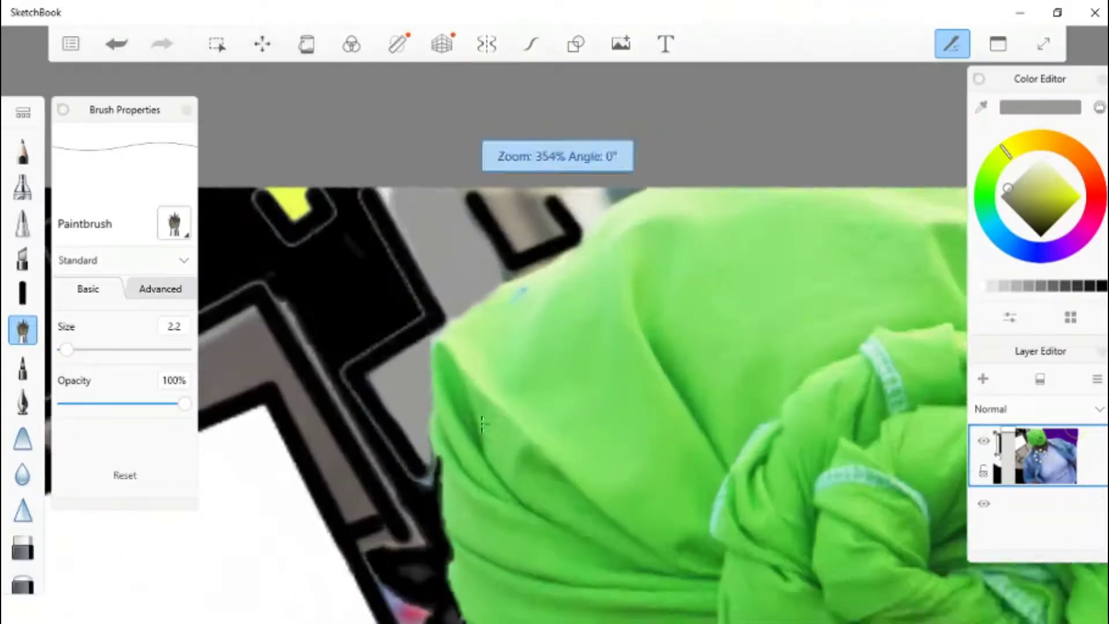
# - Paint the wall around the unfilled window above the headwrap light gray up to the headwrap's edge
pyautogui.scroll(3, 552, 227)
pyautogui.moveTo(389, 248)
pyautogui.mouseDown()
pyautogui.moveTo(463, 290)
pyautogui.moveTo(483, 111)
pyautogui.mouseUp()
pyautogui.scroll(3, 483, 112)
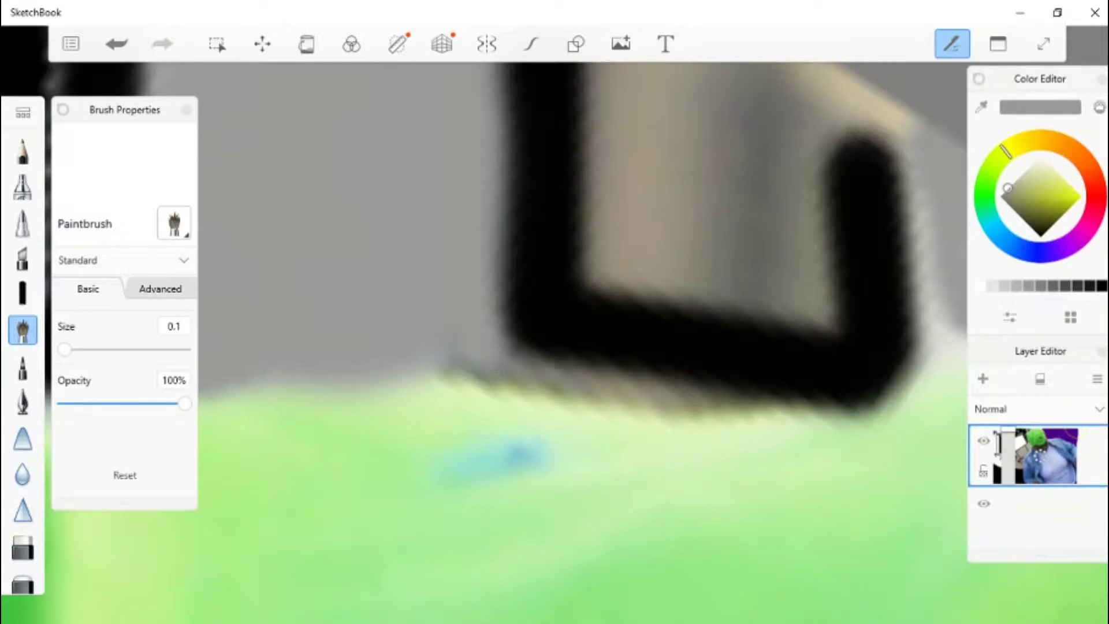
pyautogui.scroll(-3, 706, 389)
pyautogui.scroll(3, 522, 311)
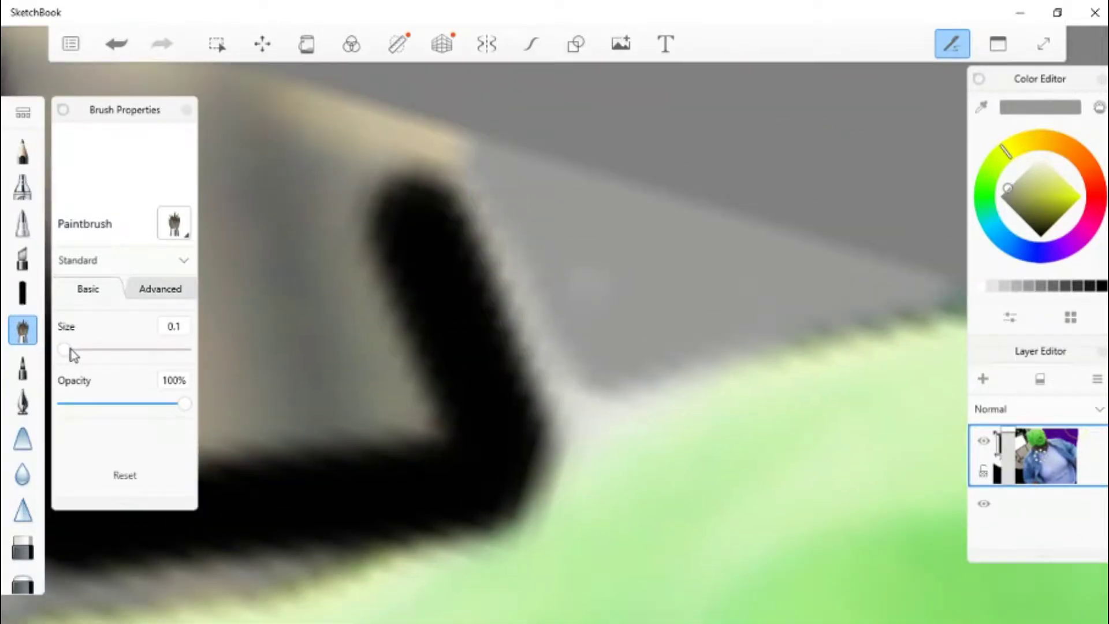
pyautogui.scroll(-3, 579, 366)
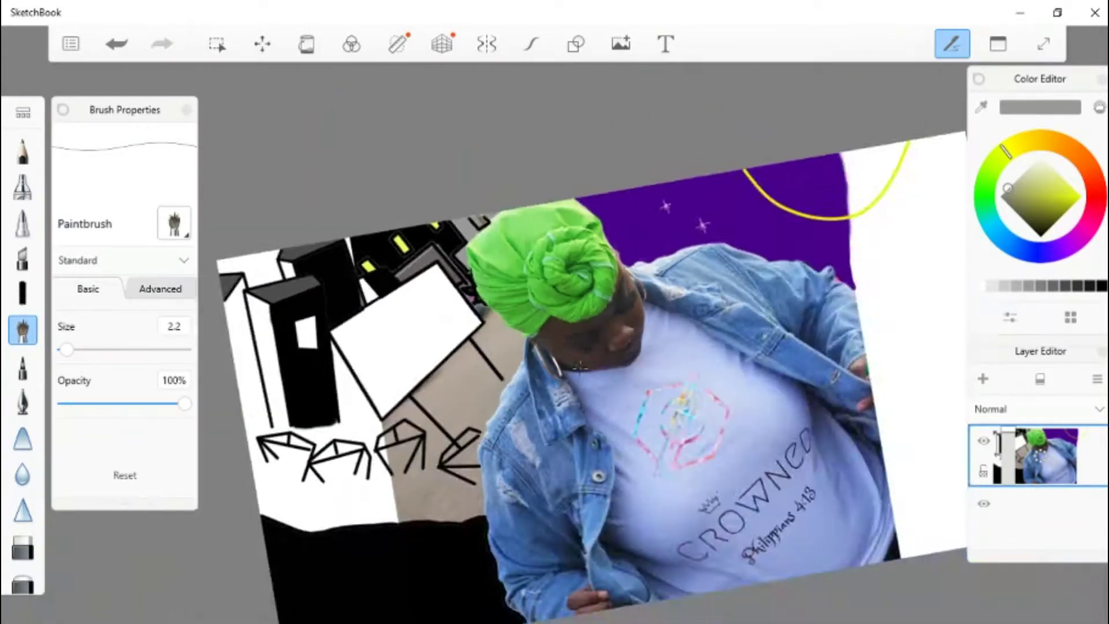
# - Color the last window beside the headwrap and the moon in the purple sky bright yellow
pyautogui.scroll(3, 579, 366)
pyautogui.press('f')
pyautogui.scroll(3, 439, 166)
pyautogui.click(439, 165)
pyautogui.moveTo(438, 166)
pyautogui.mouseDown()
pyautogui.moveTo(597, 406)
pyautogui.moveTo(547, 328)
pyautogui.mouseUp()
pyautogui.scroll(-5, 456, 208)
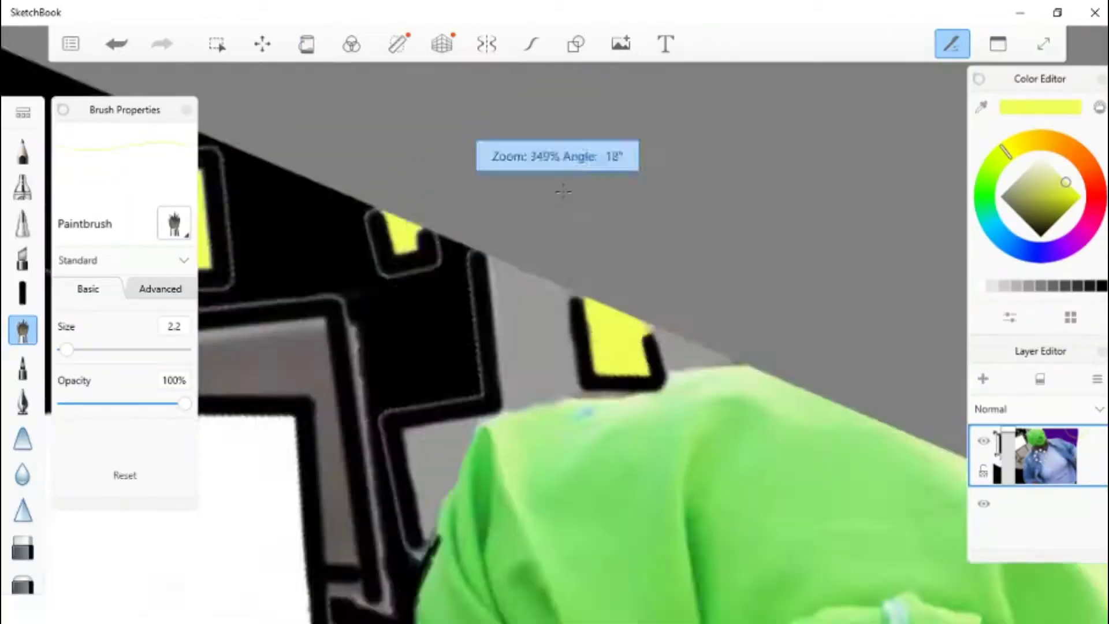
pyautogui.scroll(3, 577, 347)
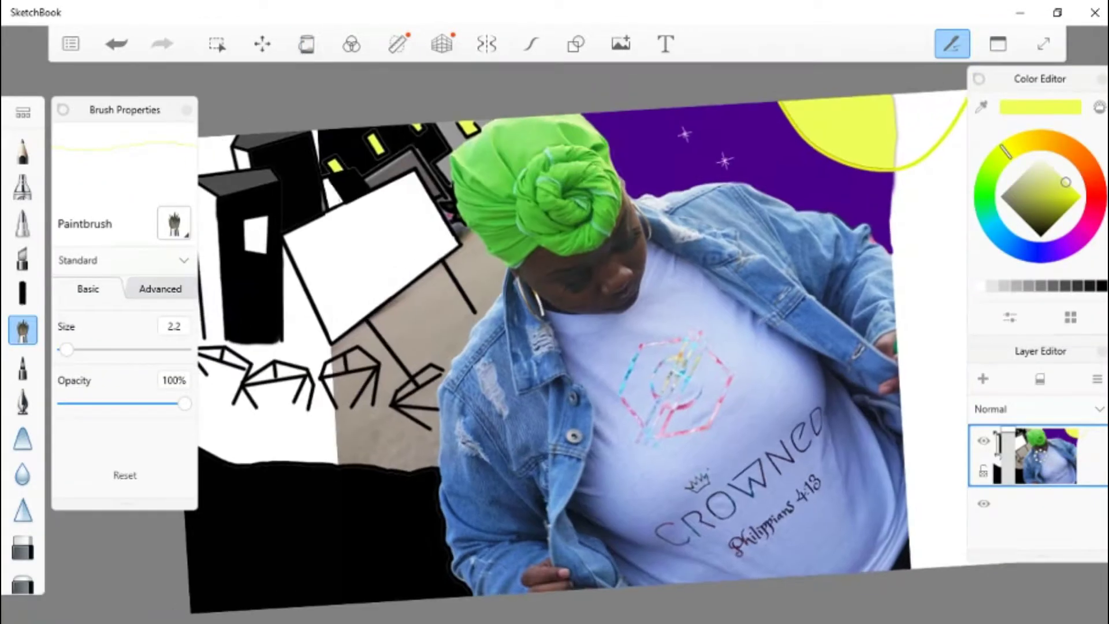
# - Flood-fill the sky beside the tall buildings with dark blue and undo the extra fill
pyautogui.click(1048, 253)
pyautogui.scroll(2, 555, 312)
pyautogui.click(306, 44)
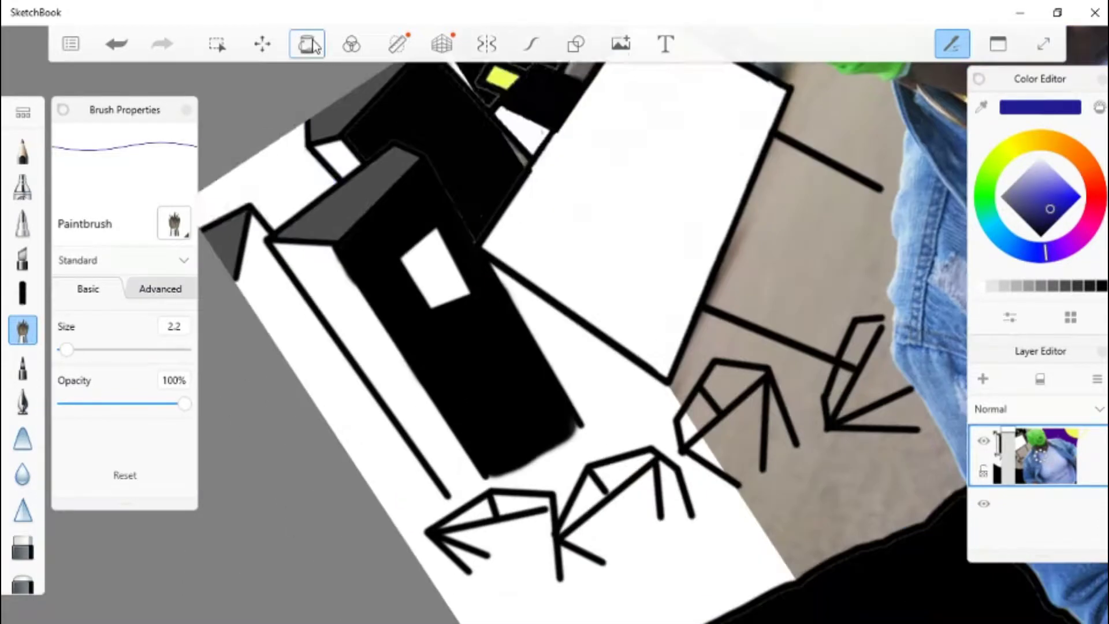
pyautogui.scroll(-2, 554, 312)
pyautogui.scroll(3, 547, 310)
pyautogui.click(548, 310)
pyautogui.hotkey('ctrl', 'z')
# - Paint the tan area between the sign's two posts dark blue with the 9.1 Paintbrush
pyautogui.scroll(-2, 547, 310)
pyautogui.moveTo(67, 349); pyautogui.dragTo(74, 349)
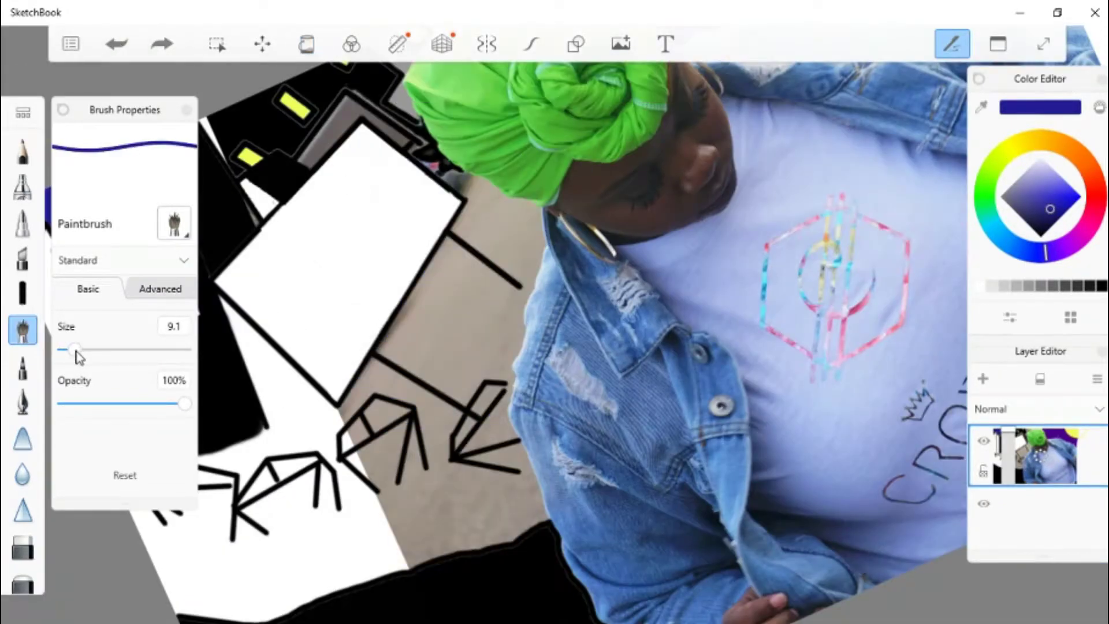
pyautogui.moveTo(444, 338)
pyautogui.mouseDown()
pyautogui.moveTo(474, 312)
pyautogui.moveTo(421, 298)
pyautogui.moveTo(449, 243)
pyautogui.moveTo(428, 310)
pyautogui.moveTo(506, 305)
pyautogui.moveTo(400, 354)
pyautogui.mouseUp()
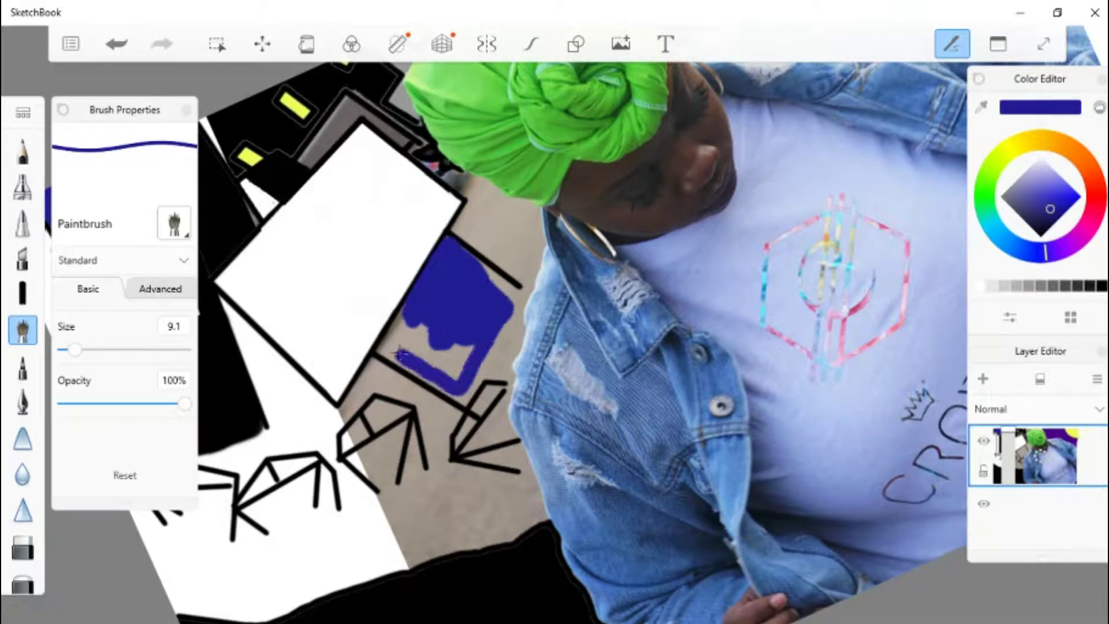
# - Outline the background side of the denim jacket and headwrap in dark blue with the 2.2 Paintbrush
pyautogui.scroll(3, 547, 329)
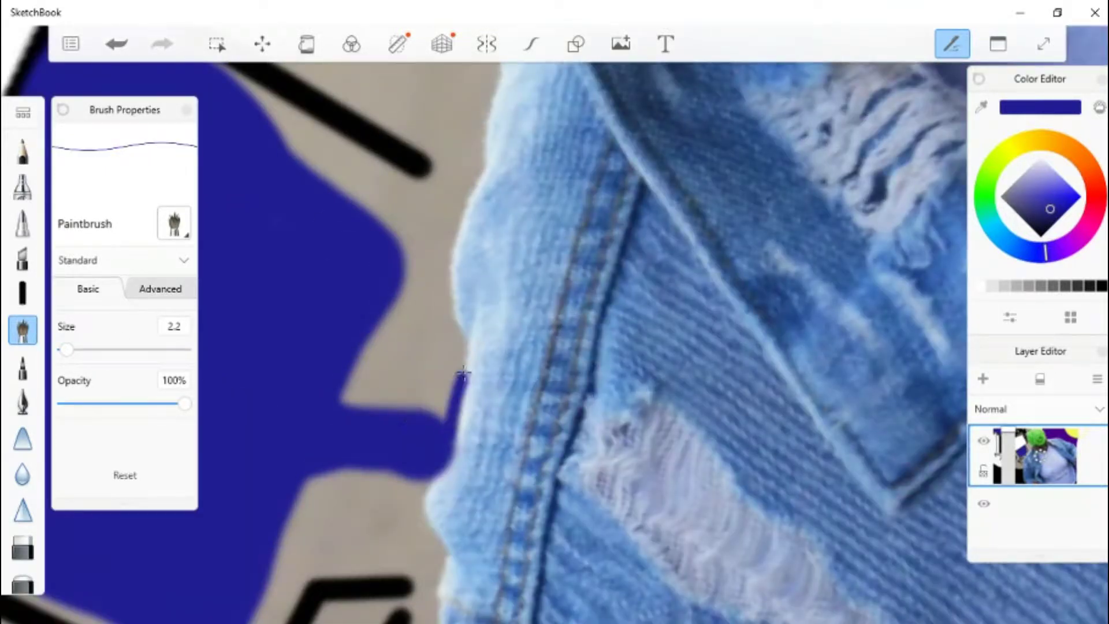
pyautogui.moveTo(463, 373)
pyautogui.mouseDown()
pyautogui.moveTo(484, 163)
pyautogui.moveTo(488, 296)
pyautogui.moveTo(520, 195)
pyautogui.moveTo(509, 242)
pyautogui.mouseUp()
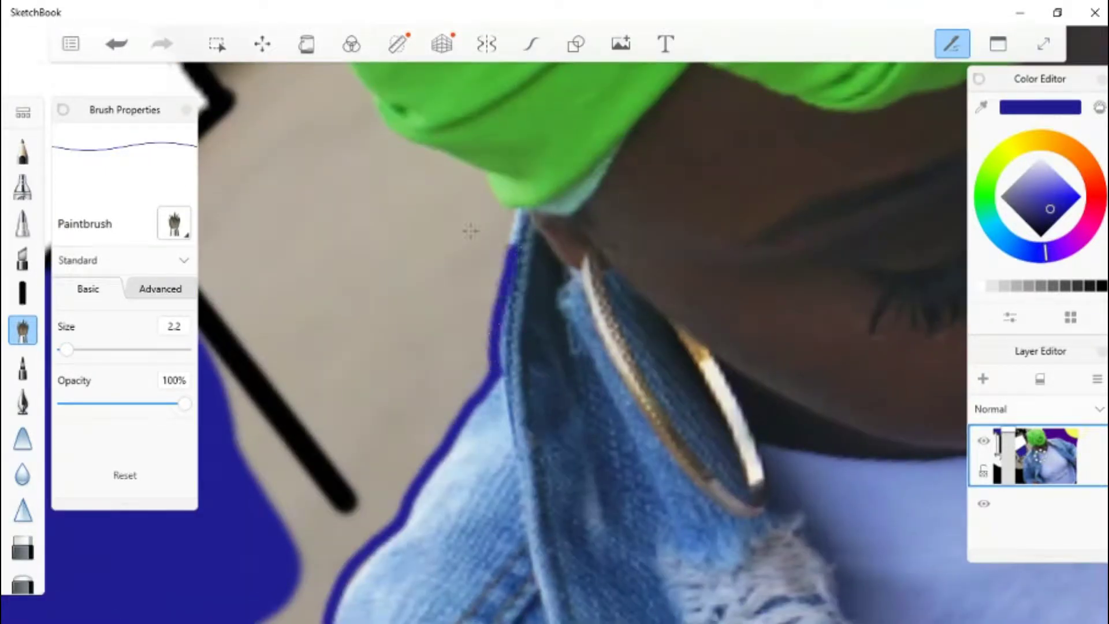
pyautogui.moveTo(495, 317)
pyautogui.mouseDown()
pyautogui.moveTo(510, 215)
pyautogui.moveTo(477, 171)
pyautogui.mouseUp()
pyautogui.moveTo(369, 99); pyautogui.dragTo(425, 370)
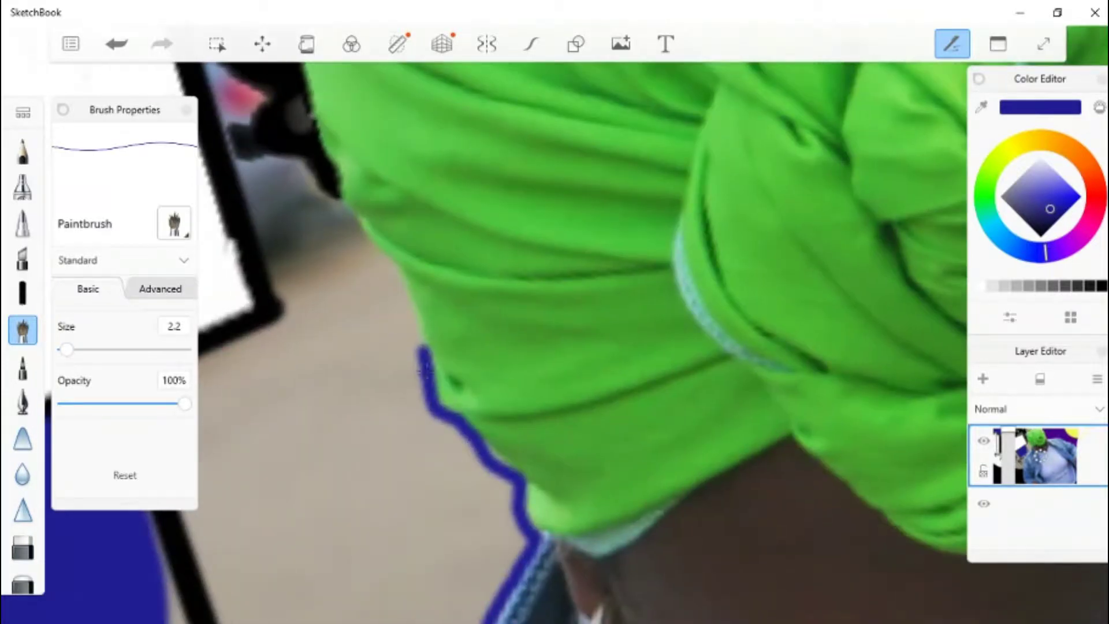
pyautogui.moveTo(361, 231); pyautogui.dragTo(433, 413)
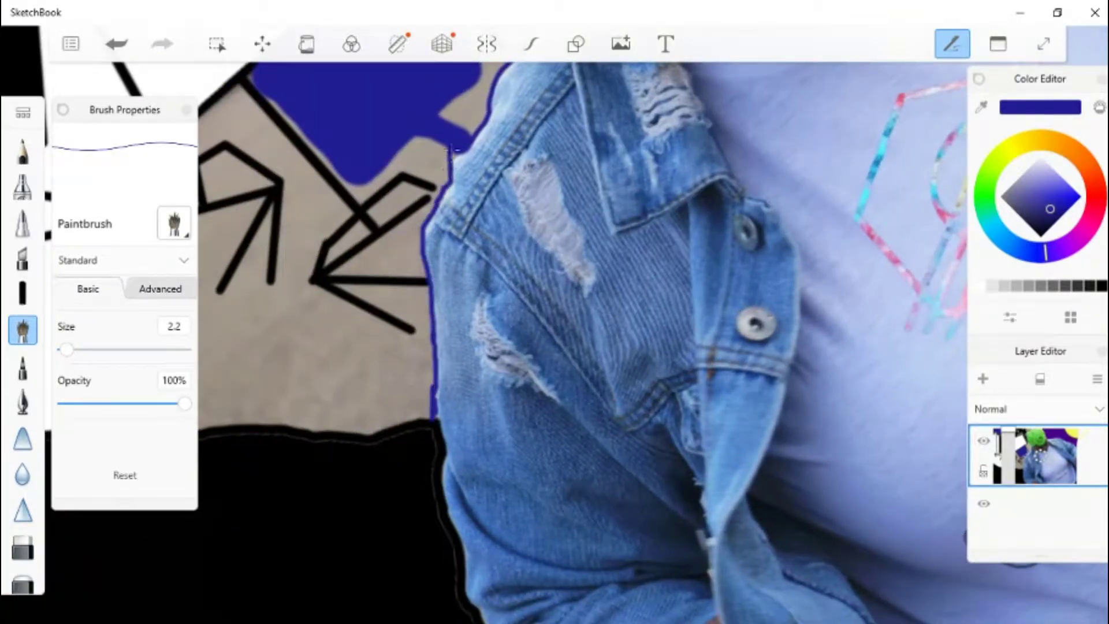
# - Fill the tan gap between the blue area by the sign posts and the jacket's outline with dark blue strokes
pyautogui.moveTo(454, 149)
pyautogui.mouseDown()
pyautogui.moveTo(405, 243)
pyautogui.moveTo(576, 265)
pyautogui.mouseUp()
pyautogui.moveTo(584, 376); pyautogui.dragTo(648, 215)
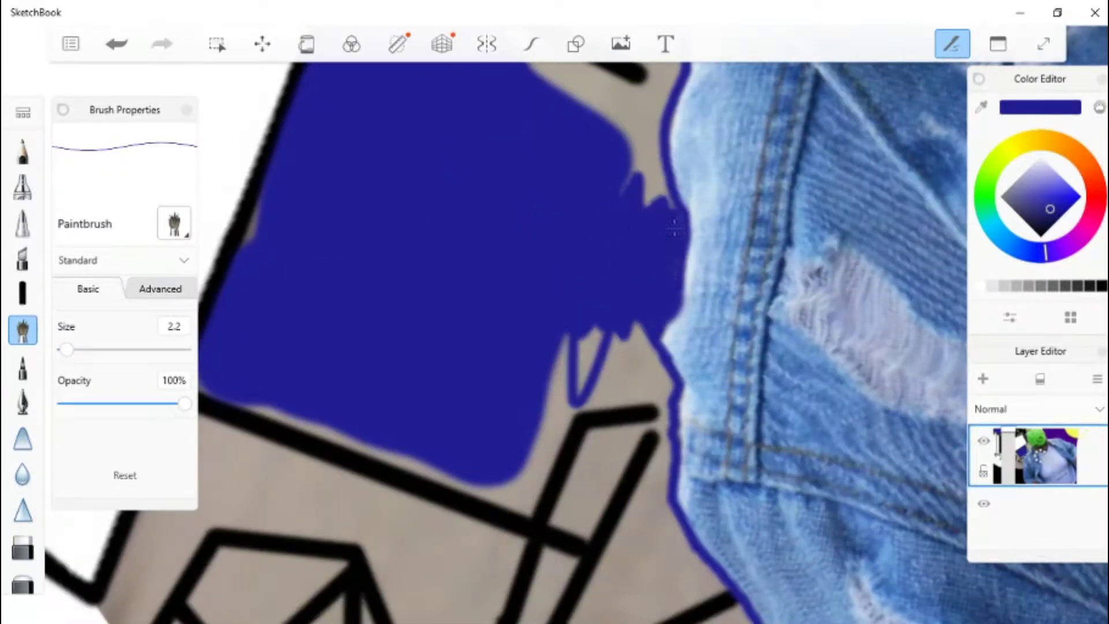
pyautogui.moveTo(578, 399); pyautogui.dragTo(631, 327)
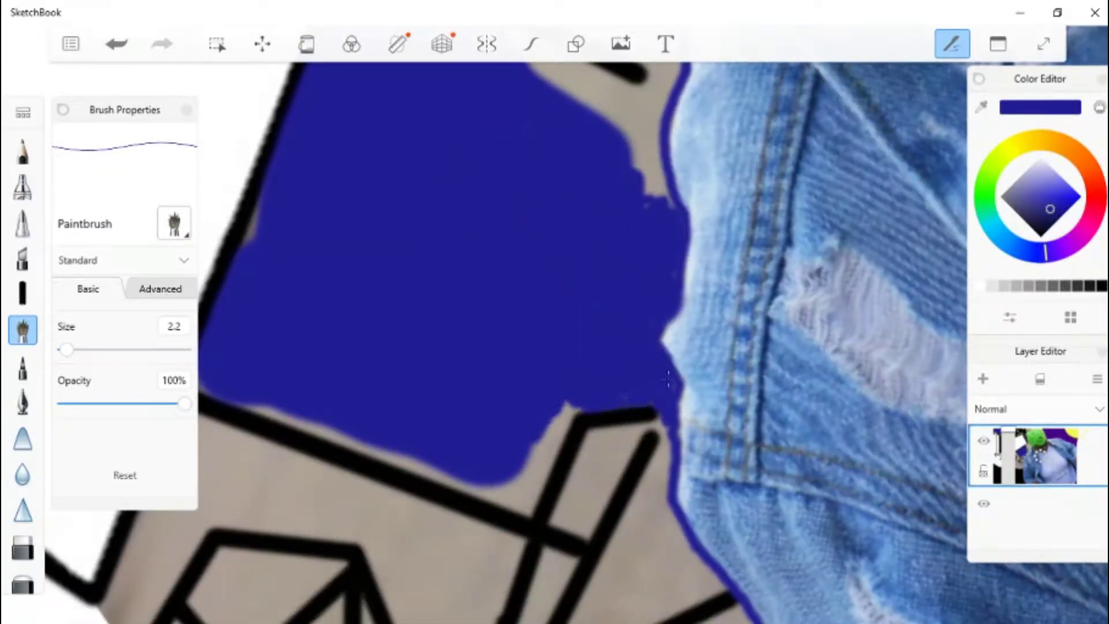
pyautogui.moveTo(577, 404); pyautogui.dragTo(567, 416)
pyautogui.moveTo(676, 221); pyautogui.dragTo(635, 104)
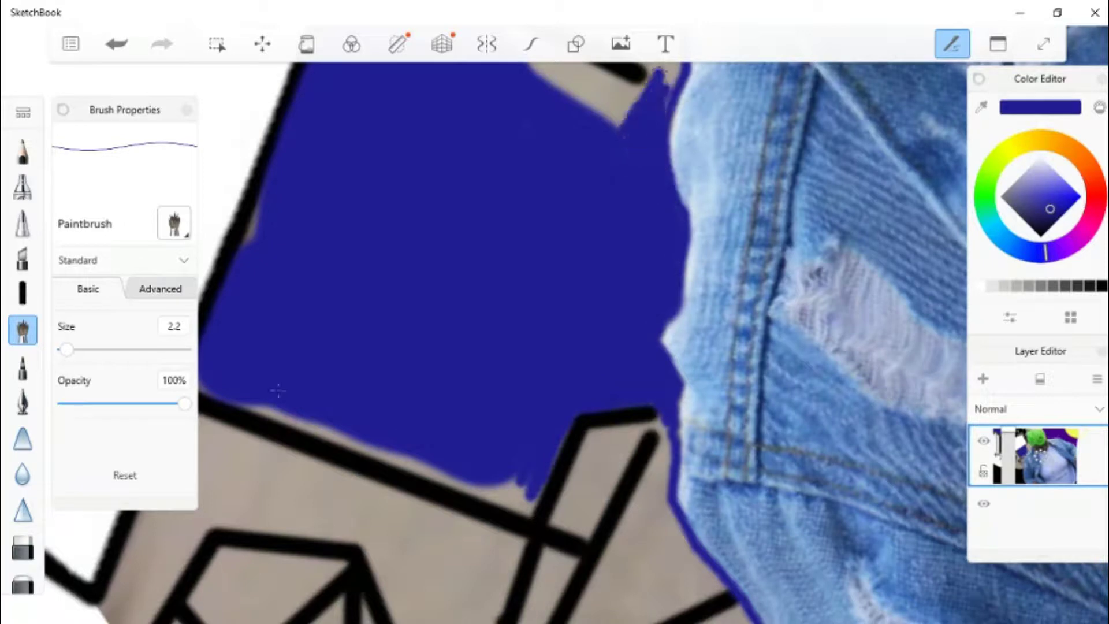
# - Cover the tan gaps along the inner edges of the sign's two posts with dark blue
pyautogui.scroll(5, 512, 494)
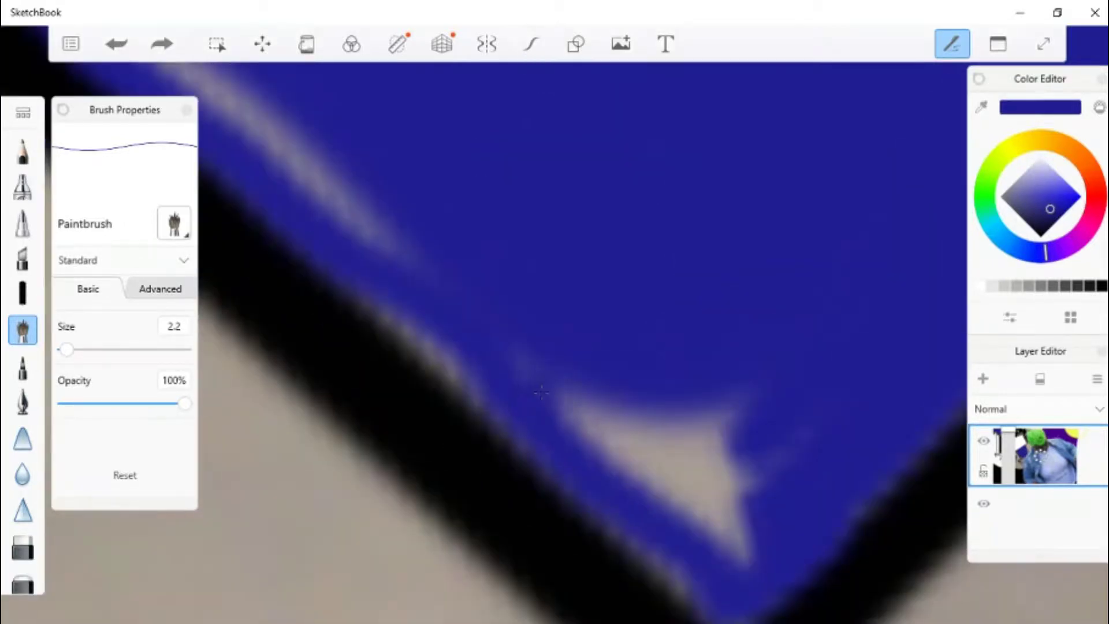
pyautogui.moveTo(374, 231); pyautogui.dragTo(439, 520)
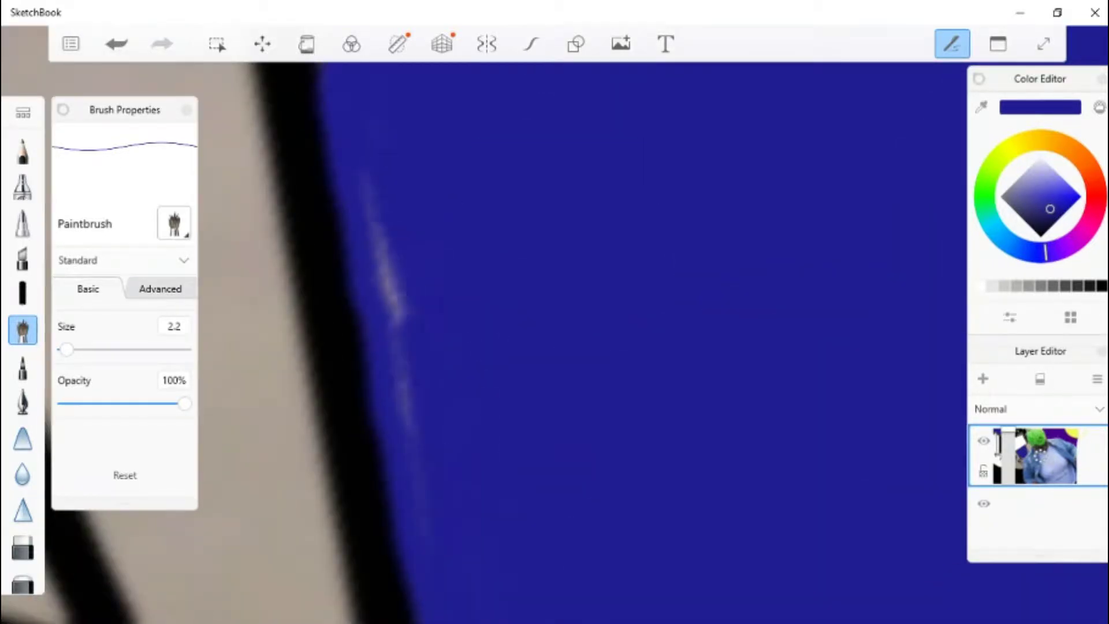
pyautogui.scroll(-3, 388, 292)
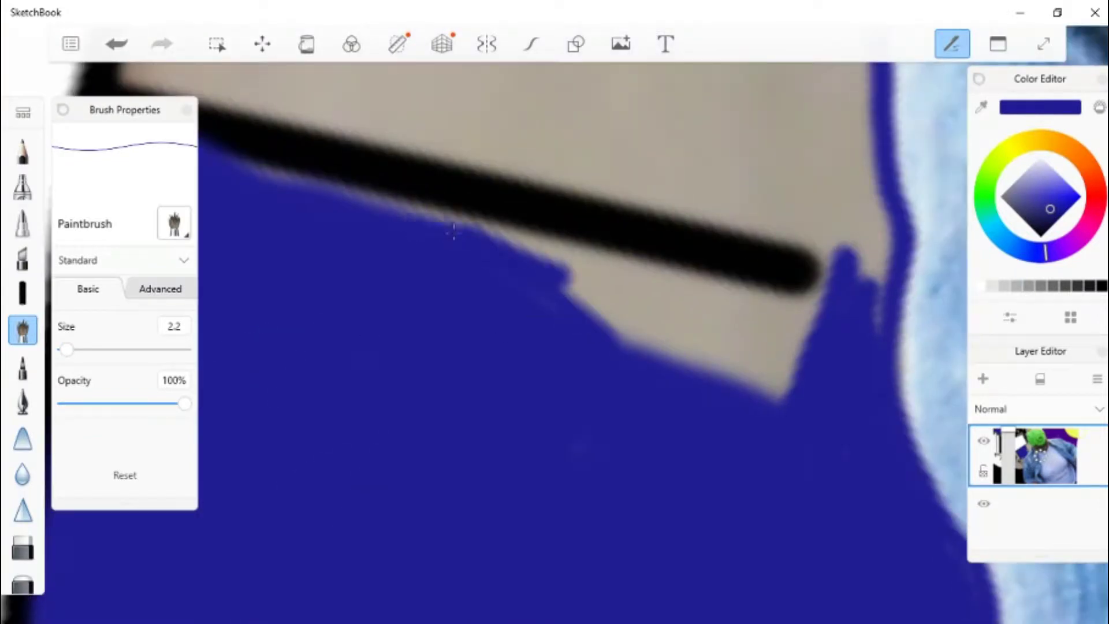
pyautogui.moveTo(454, 231)
pyautogui.mouseDown()
pyautogui.moveTo(687, 347)
pyautogui.moveTo(797, 289)
pyautogui.moveTo(785, 322)
pyautogui.moveTo(847, 236)
pyautogui.moveTo(838, 116)
pyautogui.mouseUp()
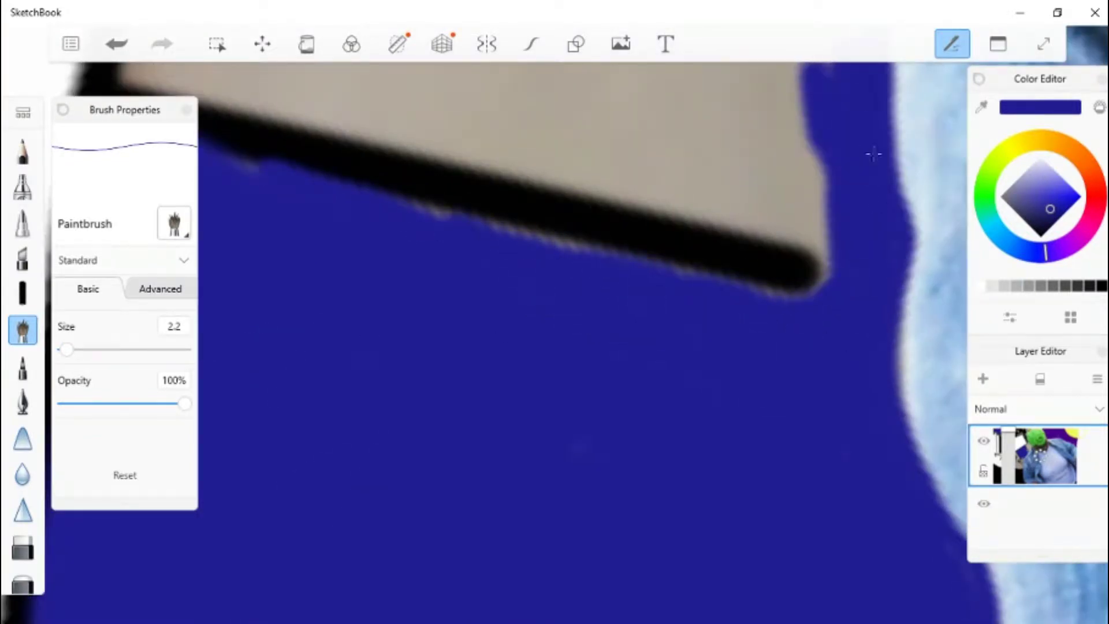
# - Paint the tan area between the upper sign post, the jacket and the headwrap dark blue
pyautogui.moveTo(612, 340); pyautogui.dragTo(730, 452)
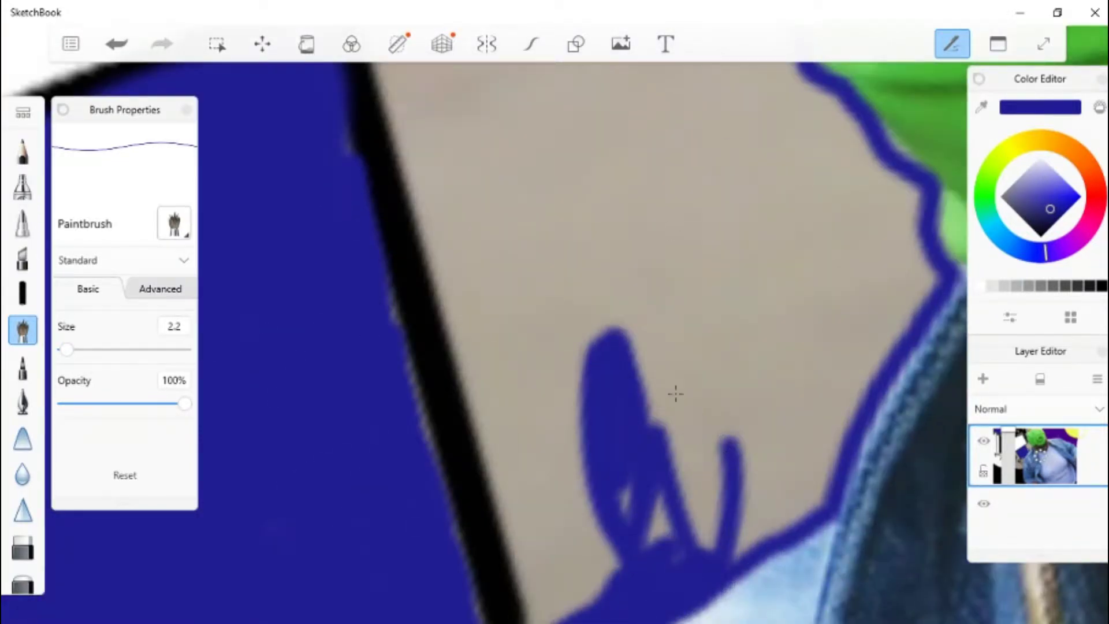
pyautogui.moveTo(676, 394)
pyautogui.mouseDown()
pyautogui.moveTo(506, 287)
pyautogui.moveTo(751, 289)
pyautogui.moveTo(693, 231)
pyautogui.moveTo(664, 504)
pyautogui.moveTo(791, 474)
pyautogui.moveTo(797, 398)
pyautogui.moveTo(543, 554)
pyautogui.moveTo(477, 358)
pyautogui.moveTo(624, 144)
pyautogui.moveTo(694, 173)
pyautogui.moveTo(809, 404)
pyautogui.moveTo(868, 433)
pyautogui.moveTo(616, 206)
pyautogui.moveTo(751, 289)
pyautogui.moveTo(838, 404)
pyautogui.moveTo(782, 590)
pyautogui.mouseUp()
pyautogui.scroll(-2, 782, 590)
pyautogui.moveTo(635, 346)
pyautogui.mouseDown()
pyautogui.moveTo(578, 231)
pyautogui.moveTo(705, 404)
pyautogui.moveTo(828, 177)
pyautogui.moveTo(728, 144)
pyautogui.mouseUp()
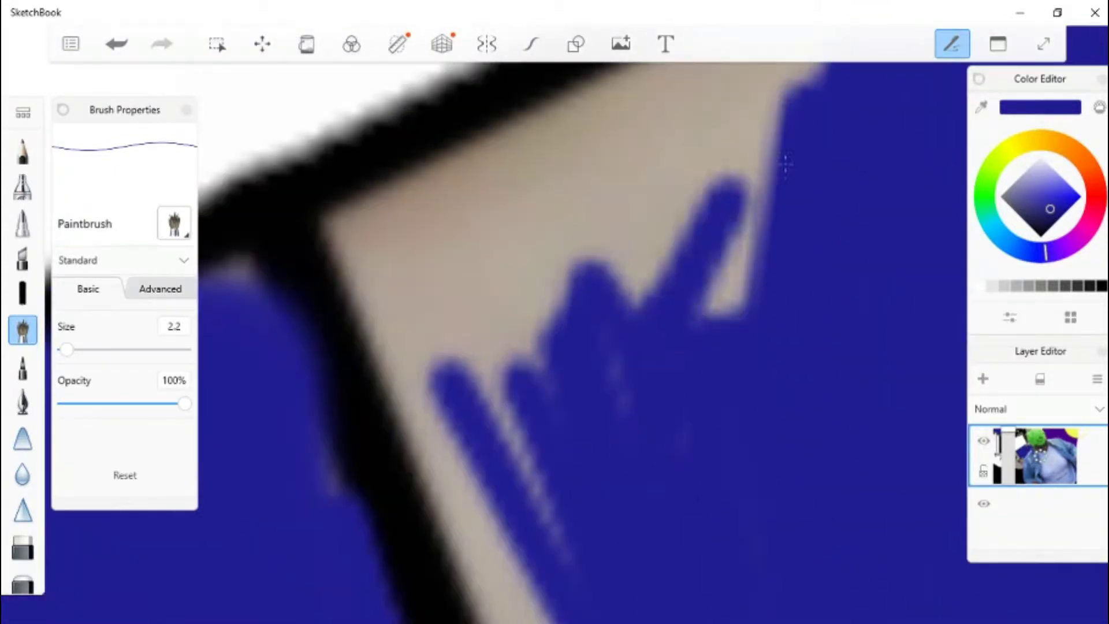
pyautogui.moveTo(474, 613)
pyautogui.mouseDown()
pyautogui.moveTo(520, 509)
pyautogui.moveTo(399, 303)
pyautogui.moveTo(371, 485)
pyautogui.moveTo(549, 260)
pyautogui.moveTo(416, 315)
pyautogui.moveTo(577, 145)
pyautogui.mouseUp()
pyautogui.scroll(1, 400, 303)
# - Paint the remaining gap between the sign's corner and the headwrap dark blue
pyautogui.moveTo(578, 289); pyautogui.dragTo(477, 388)
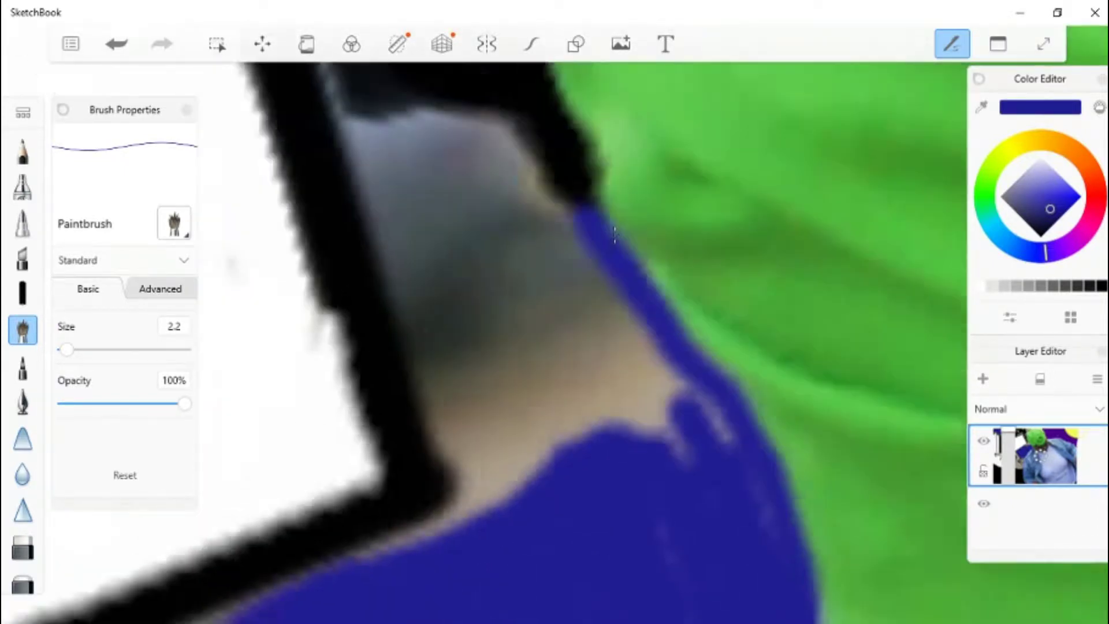
pyautogui.moveTo(635, 323); pyautogui.dragTo(722, 578)
pyautogui.moveTo(751, 463)
pyautogui.mouseDown()
pyautogui.moveTo(523, 532)
pyautogui.moveTo(445, 470)
pyautogui.moveTo(445, 488)
pyautogui.moveTo(601, 203)
pyautogui.moveTo(423, 135)
pyautogui.moveTo(550, 198)
pyautogui.mouseUp()
pyautogui.scroll(4, 590, 242)
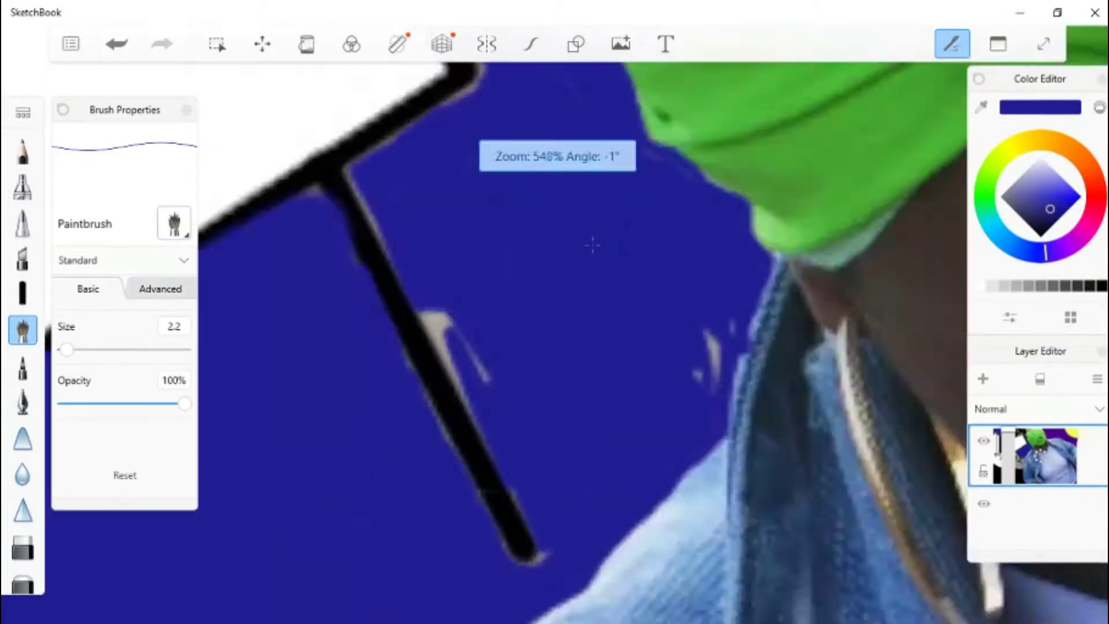
# - Cover the leftover tan spots between the upper sign post, headwrap and jacket with dark blue
pyautogui.scroll(-2, 503, 366)
pyautogui.moveTo(636, 404)
pyautogui.mouseDown()
pyautogui.moveTo(710, 231)
pyautogui.moveTo(707, 208)
pyautogui.mouseUp()
pyautogui.scroll(-4, 676, 484)
pyautogui.scroll(5, 676, 484)
pyautogui.scroll(-3, 676, 485)
pyautogui.scroll(3, 443, 311)
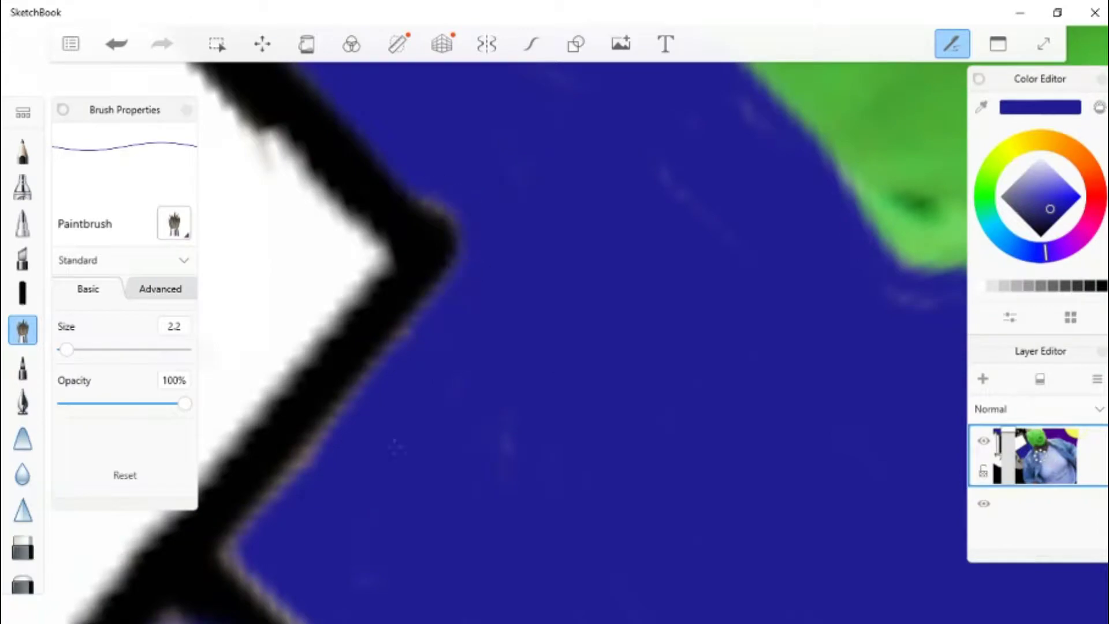
# - Touch up the tan fringe along the sign's edge and its upper post with dark blue
pyautogui.scroll(-3, 397, 447)
pyautogui.scroll(3, 366, 300)
pyautogui.scroll(-3, 567, 553)
pyautogui.scroll(3, 495, 287)
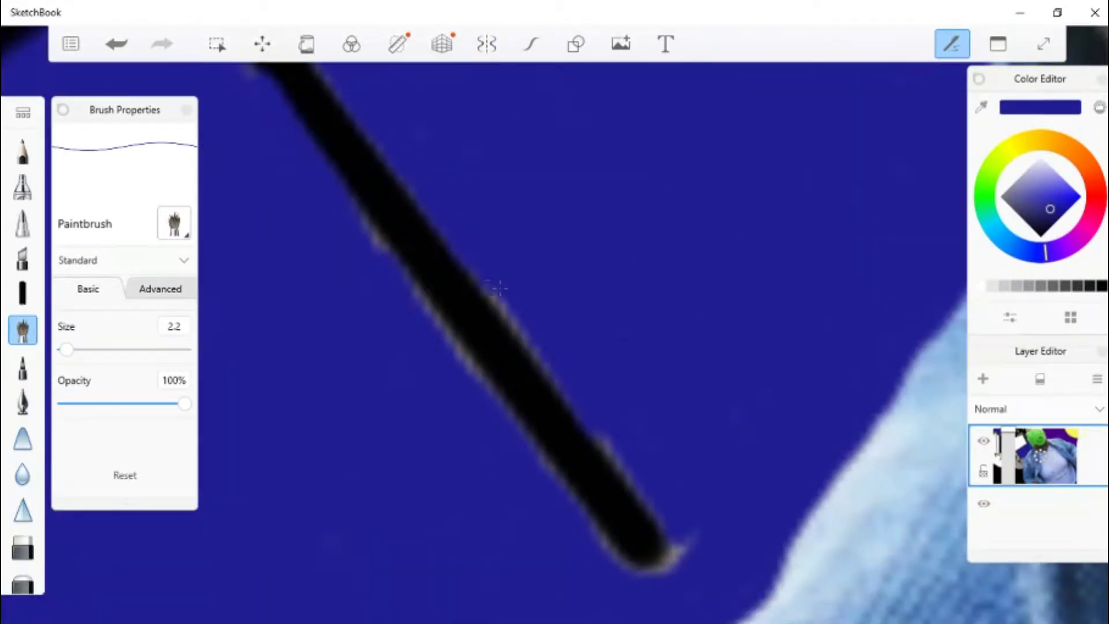
pyautogui.scroll(-3, 651, 575)
pyautogui.scroll(3, 400, 111)
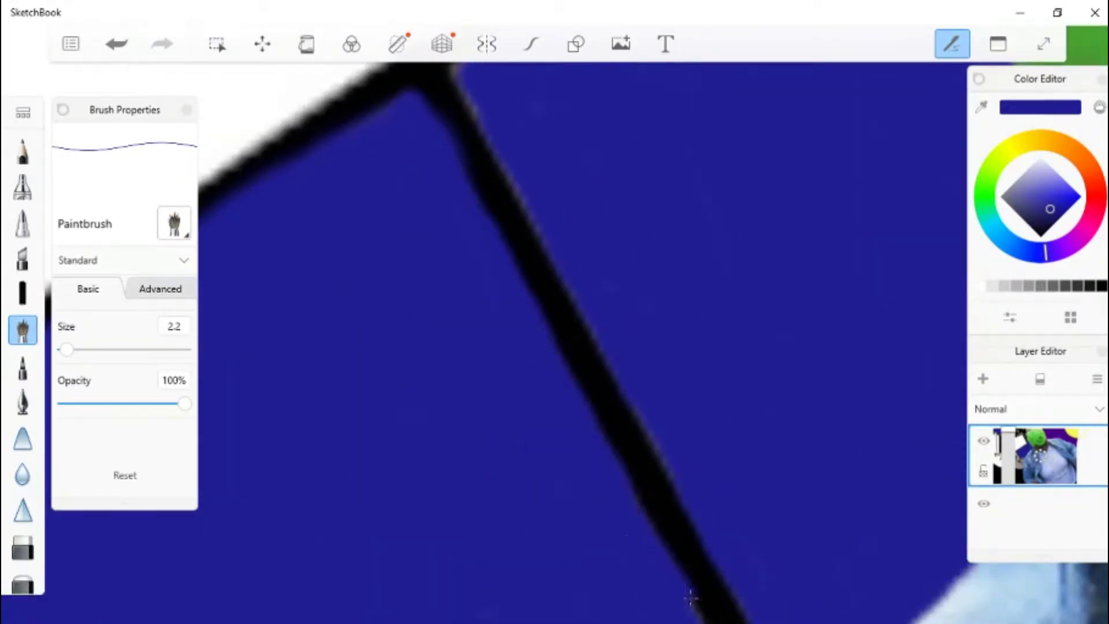
pyautogui.scroll(-5, 692, 598)
pyautogui.scroll(5, 204, 276)
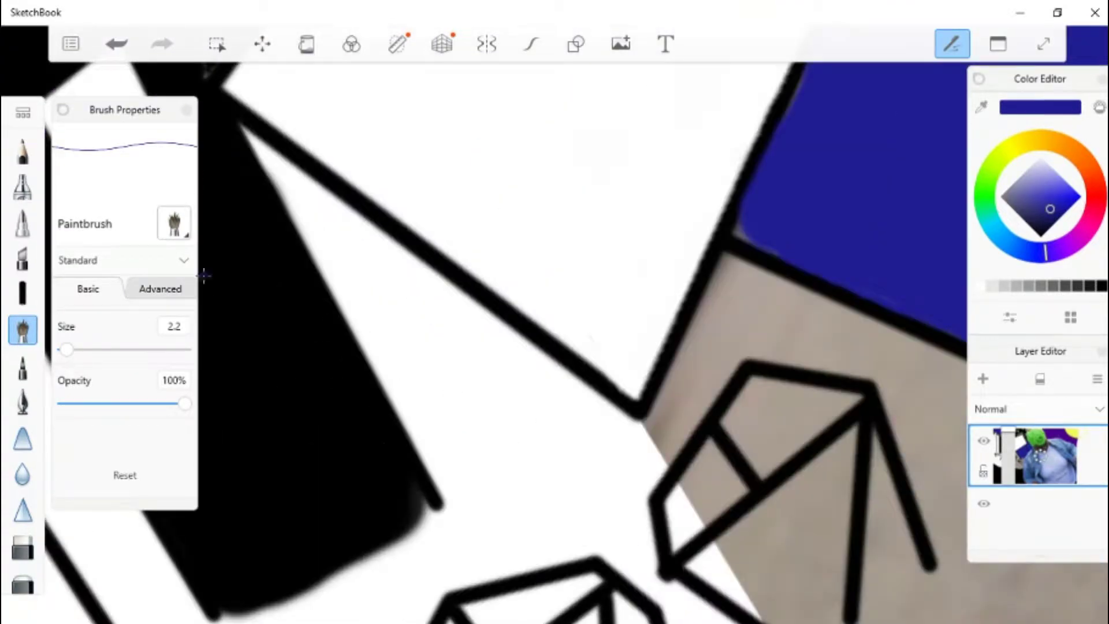
# - Paint the area between the black building, the sign's lower edge and the tent shapes dark blue with the 9.7 Paintbrush
pyautogui.moveTo(462, 330); pyautogui.dragTo(514, 492)
pyautogui.moveTo(371, 291)
pyautogui.mouseDown()
pyautogui.moveTo(402, 276)
pyautogui.moveTo(653, 451)
pyautogui.mouseUp()
pyautogui.moveTo(730, 306)
pyautogui.mouseDown()
pyautogui.moveTo(722, 318)
pyautogui.moveTo(797, 324)
pyautogui.moveTo(861, 347)
pyautogui.mouseUp()
pyautogui.click(914, 413)
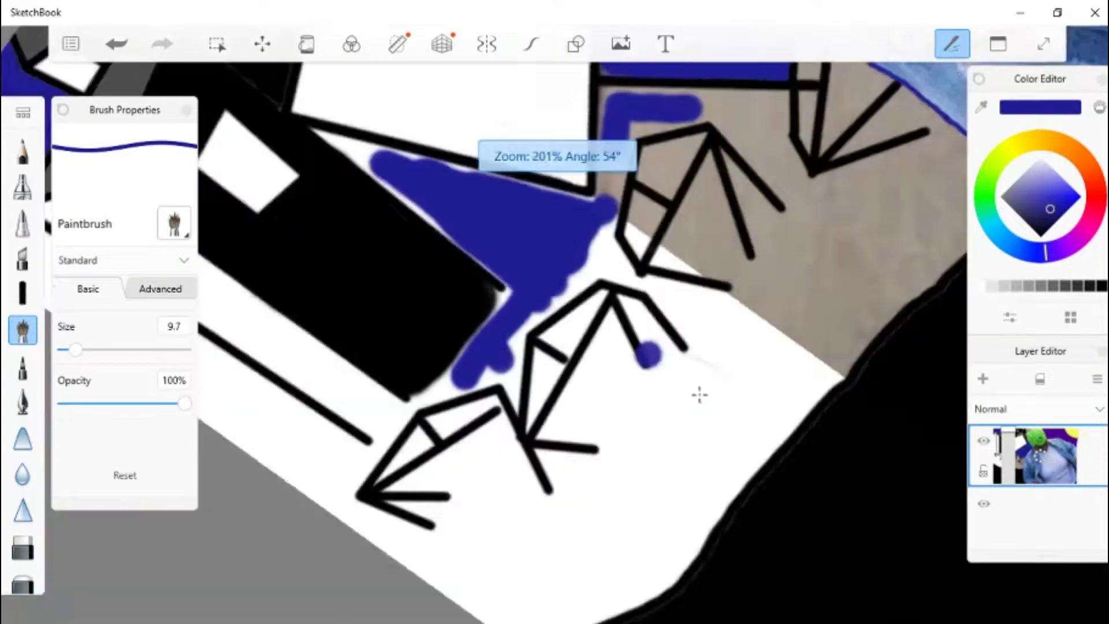
# - Paint a wide dark blue strip over the white background along the edge of the black ground
pyautogui.moveTo(567, 455); pyautogui.dragTo(751, 197)
pyautogui.scroll(5, 636, 347)
pyautogui.moveTo(446, 324)
pyautogui.mouseDown()
pyautogui.moveTo(516, 301)
pyautogui.moveTo(538, 504)
pyautogui.moveTo(521, 400)
pyautogui.moveTo(356, 437)
pyautogui.mouseUp()
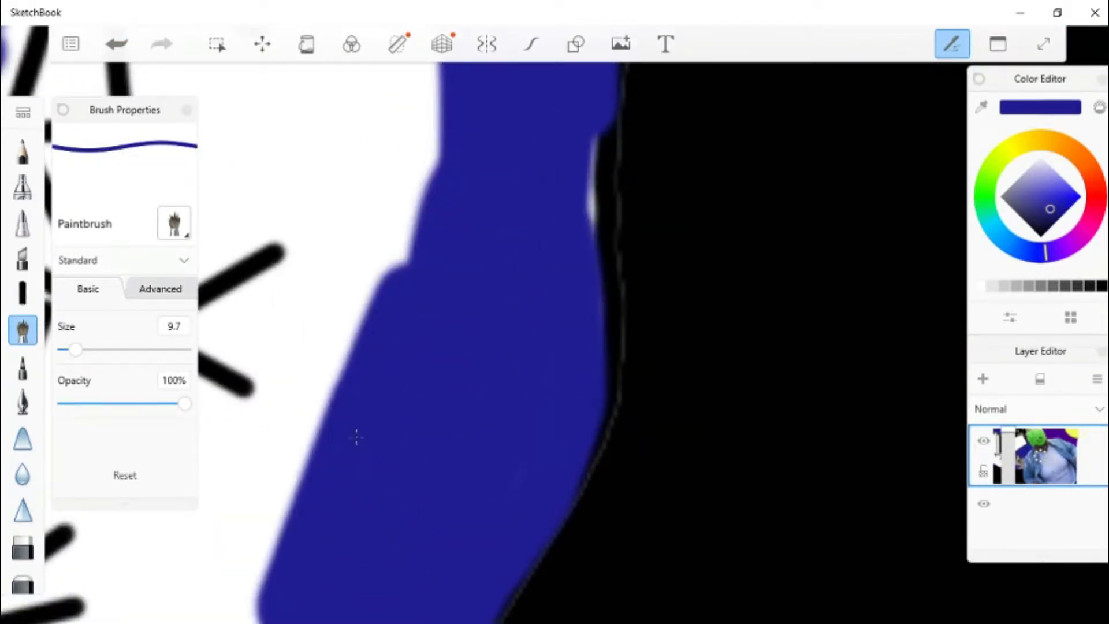
pyautogui.scroll(-3, 356, 437)
pyautogui.moveTo(520, 456); pyautogui.dragTo(335, 428)
pyautogui.moveTo(520, 404); pyautogui.dragTo(223, 436)
pyautogui.scroll(2, 223, 436)
pyautogui.moveTo(537, 329); pyautogui.dragTo(404, 480)
pyautogui.moveTo(537, 300); pyautogui.dragTo(324, 537)
# - Extend the dark blue strip along the black ground's edge over the white and tan areas up to the jacket
pyautogui.moveTo(520, 318)
pyautogui.mouseDown()
pyautogui.moveTo(608, 107)
pyautogui.moveTo(651, 211)
pyautogui.moveTo(548, 337)
pyautogui.moveTo(711, 99)
pyautogui.mouseUp()
pyautogui.scroll(2, 651, 210)
pyautogui.scroll(2, 711, 99)
pyautogui.moveTo(636, 300); pyautogui.dragTo(578, 347)
pyautogui.scroll(2, 454, 446)
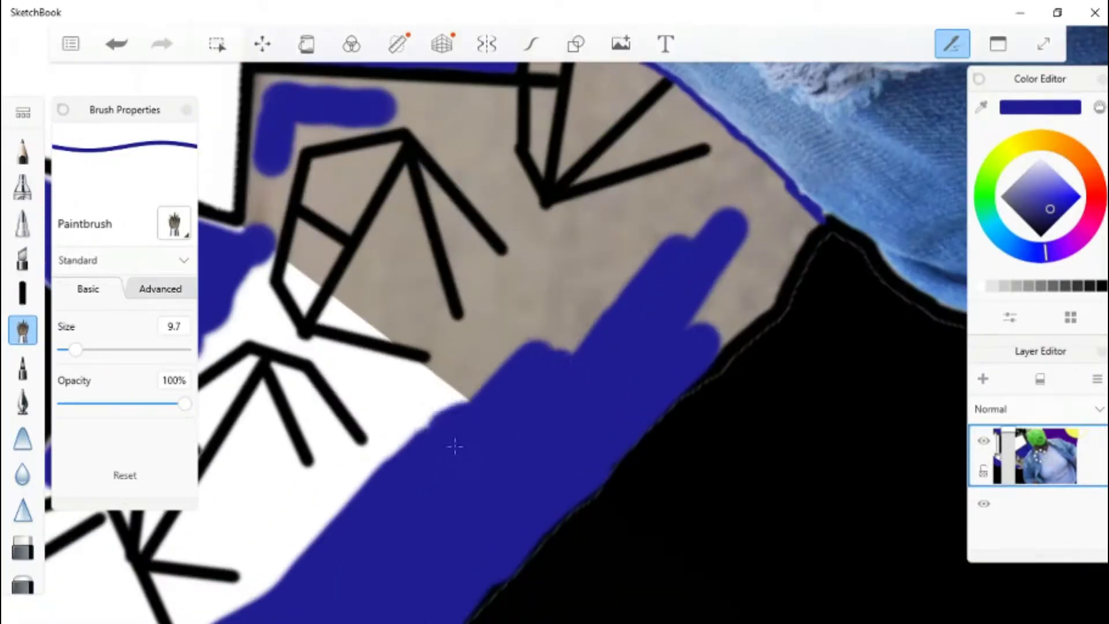
pyautogui.moveTo(454, 447)
pyautogui.mouseDown()
pyautogui.moveTo(696, 296)
pyautogui.moveTo(714, 327)
pyautogui.moveTo(784, 239)
pyautogui.moveTo(754, 167)
pyautogui.moveTo(653, 248)
pyautogui.moveTo(719, 178)
pyautogui.mouseUp()
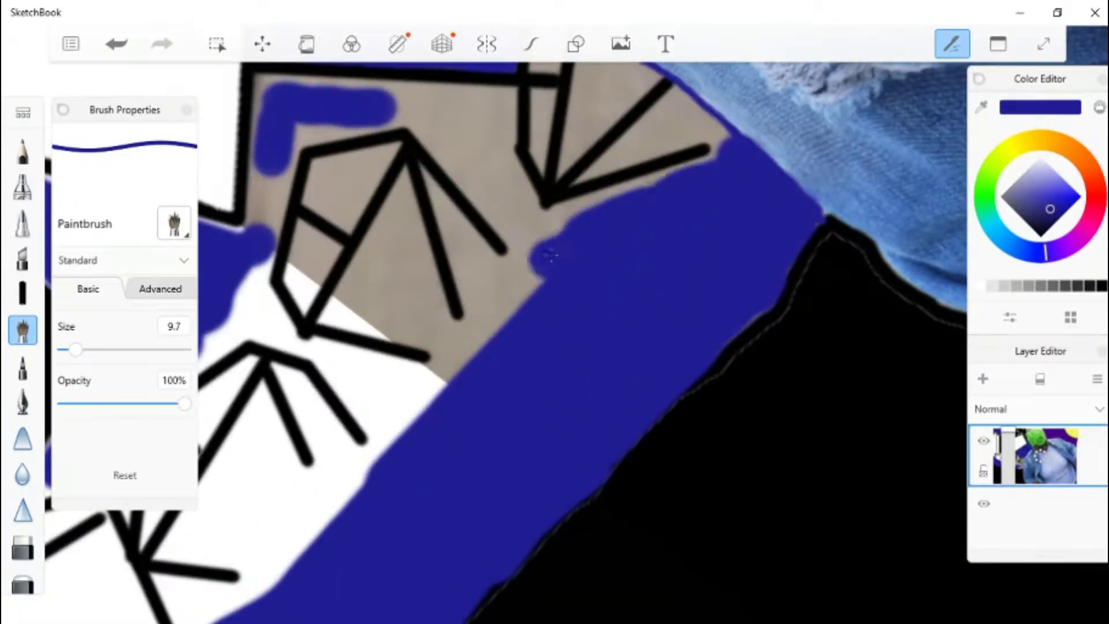
pyautogui.moveTo(549, 254)
pyautogui.mouseDown()
pyautogui.moveTo(357, 385)
pyautogui.moveTo(443, 384)
pyautogui.moveTo(582, 218)
pyautogui.mouseUp()
pyautogui.scroll(2, 396, 260)
pyautogui.moveTo(396, 260); pyautogui.dragTo(508, 191)
# - Reduce the Paintbrush size to 3.5 and paint the gap between the second and third tent shapes dark blue
pyautogui.moveTo(75, 349); pyautogui.dragTo(73, 354)
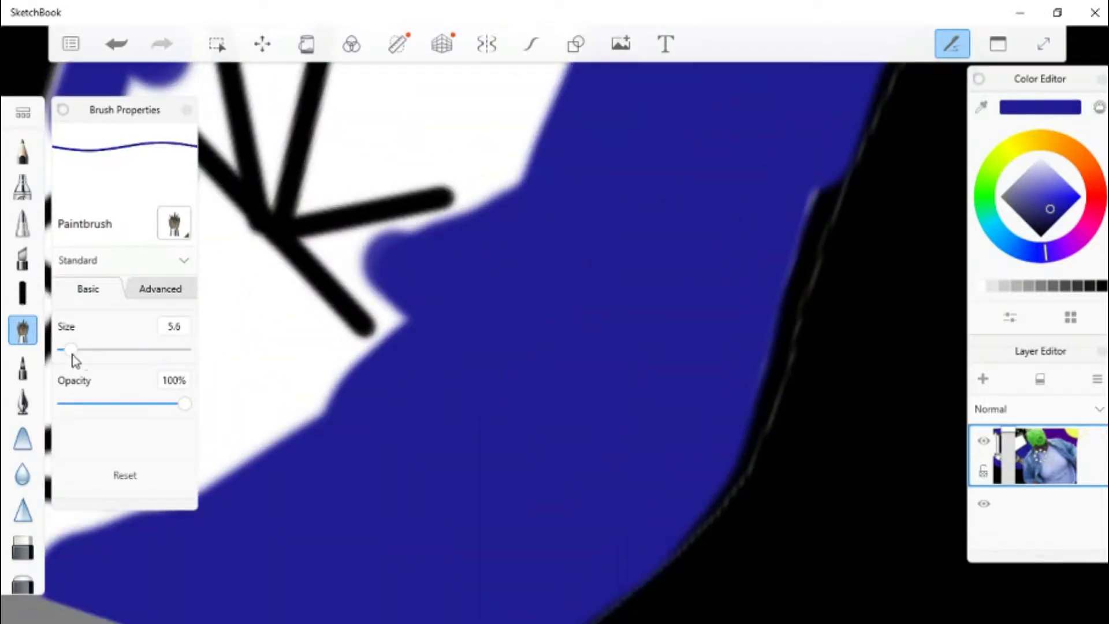
pyautogui.scroll(-2, 520, 324)
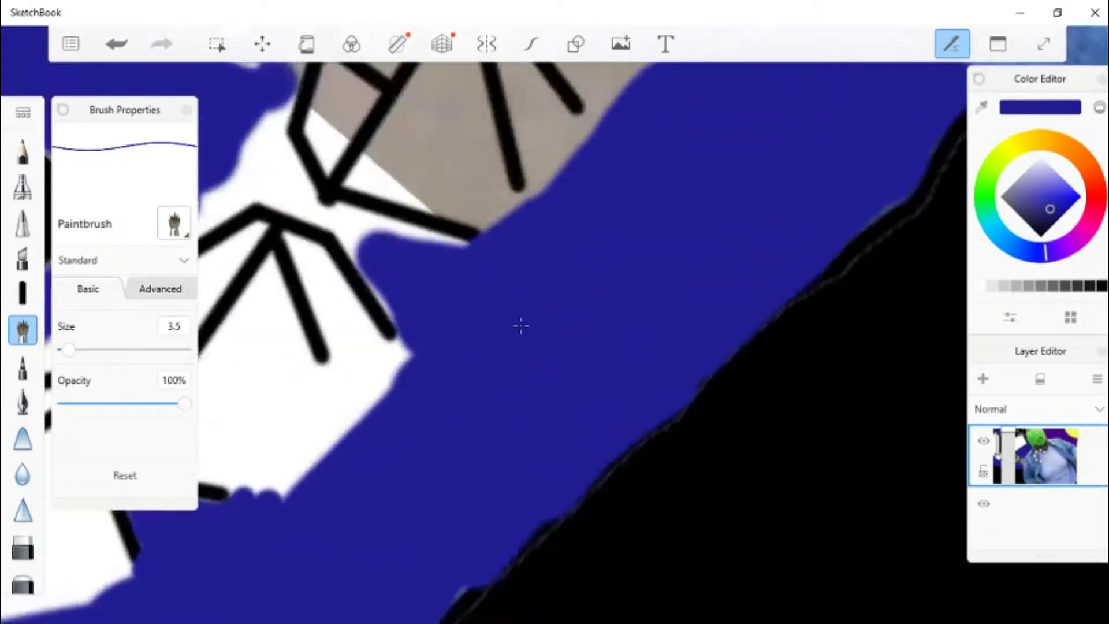
pyautogui.scroll(2, 366, 198)
pyautogui.scroll(2, 366, 198)
pyautogui.moveTo(359, 369)
pyautogui.mouseDown()
pyautogui.moveTo(328, 266)
pyautogui.moveTo(599, 322)
pyautogui.mouseUp()
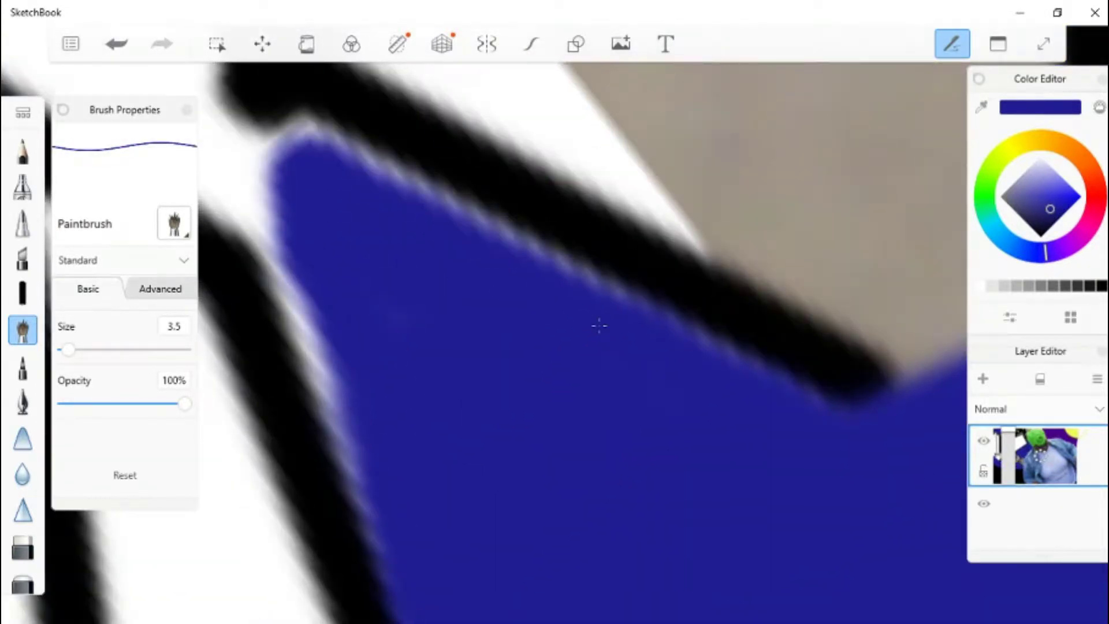
pyautogui.scroll(-2, 599, 322)
pyautogui.scroll(2, 367, 193)
pyautogui.moveTo(366, 193); pyautogui.dragTo(537, 462)
# - Paint the remaining background around the third tent shape and below the sign's edge dark blue
pyautogui.scroll(-2, 359, 148)
pyautogui.moveTo(422, 416)
pyautogui.mouseDown()
pyautogui.moveTo(571, 271)
pyautogui.moveTo(745, 277)
pyautogui.moveTo(439, 358)
pyautogui.mouseUp()
pyautogui.scroll(2, 439, 357)
pyautogui.scroll(-2, 439, 358)
pyautogui.moveTo(509, 301)
pyautogui.mouseDown()
pyautogui.moveTo(549, 346)
pyautogui.moveTo(635, 260)
pyautogui.moveTo(577, 289)
pyautogui.mouseUp()
pyautogui.scroll(2, 578, 289)
pyautogui.moveTo(491, 277)
pyautogui.mouseDown()
pyautogui.moveTo(516, 283)
pyautogui.moveTo(635, 462)
pyautogui.moveTo(565, 247)
pyautogui.moveTo(809, 462)
pyautogui.mouseUp()
pyautogui.scroll(-2, 636, 462)
pyautogui.scroll(2, 565, 248)
pyautogui.scroll(-2, 544, 498)
pyautogui.moveTo(545, 497)
pyautogui.mouseDown()
pyautogui.moveTo(579, 390)
pyautogui.moveTo(575, 349)
pyautogui.mouseUp()
pyautogui.scroll(-2, 574, 349)
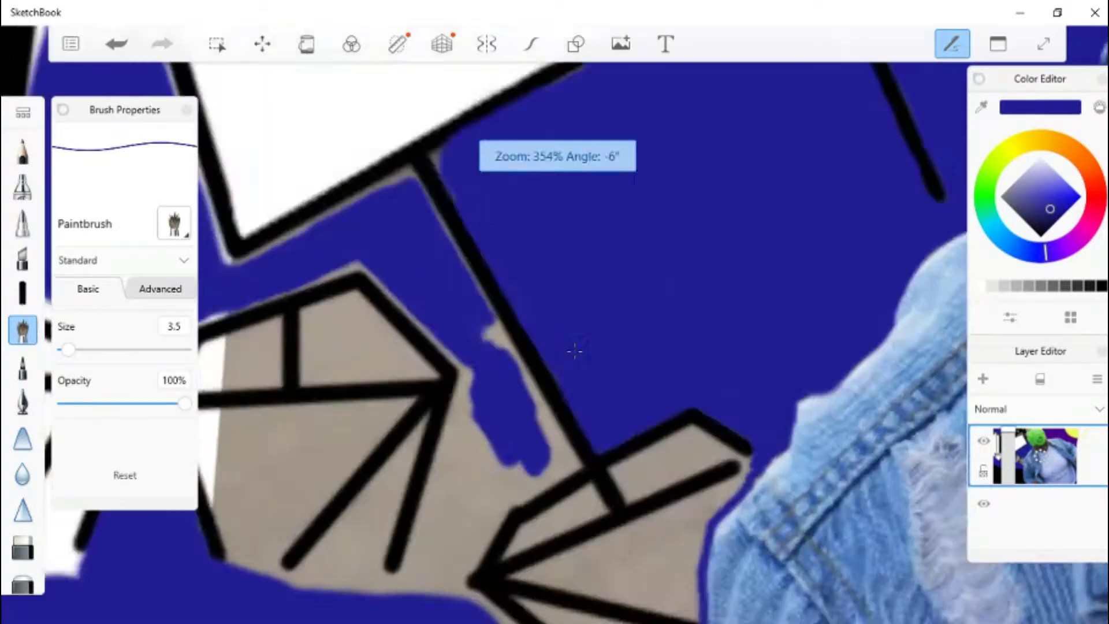
# - Cover the tan gap between the two tan tent shapes and alongside the sign's lower post with dark blue
pyautogui.scroll(2, 574, 349)
pyautogui.moveTo(393, 491)
pyautogui.mouseDown()
pyautogui.moveTo(433, 304)
pyautogui.moveTo(551, 305)
pyautogui.moveTo(451, 543)
pyautogui.mouseUp()
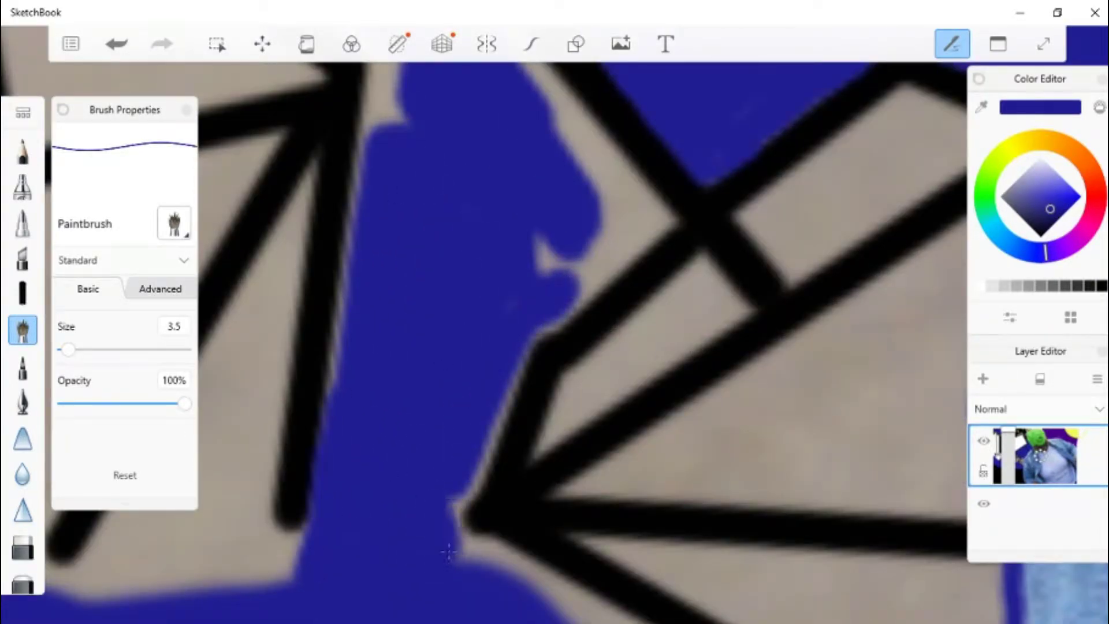
pyautogui.scroll(2, 450, 543)
pyautogui.moveTo(260, 346)
pyautogui.mouseDown()
pyautogui.moveTo(436, 312)
pyautogui.moveTo(439, 533)
pyautogui.moveTo(494, 491)
pyautogui.mouseUp()
pyautogui.scroll(-2, 494, 491)
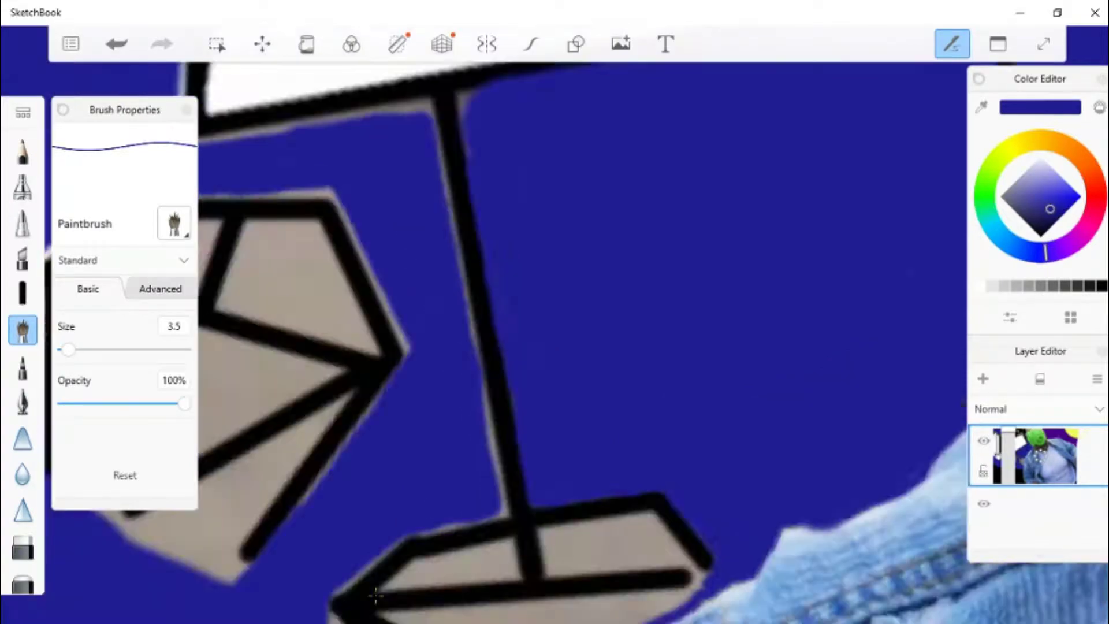
# - Touch up the tan fringe beneath the fourth tent shape, next to the jacket, with dark blue
pyautogui.scroll(2, 404, 441)
pyautogui.scroll(-1, 879, 59)
pyautogui.scroll(2, 577, 347)
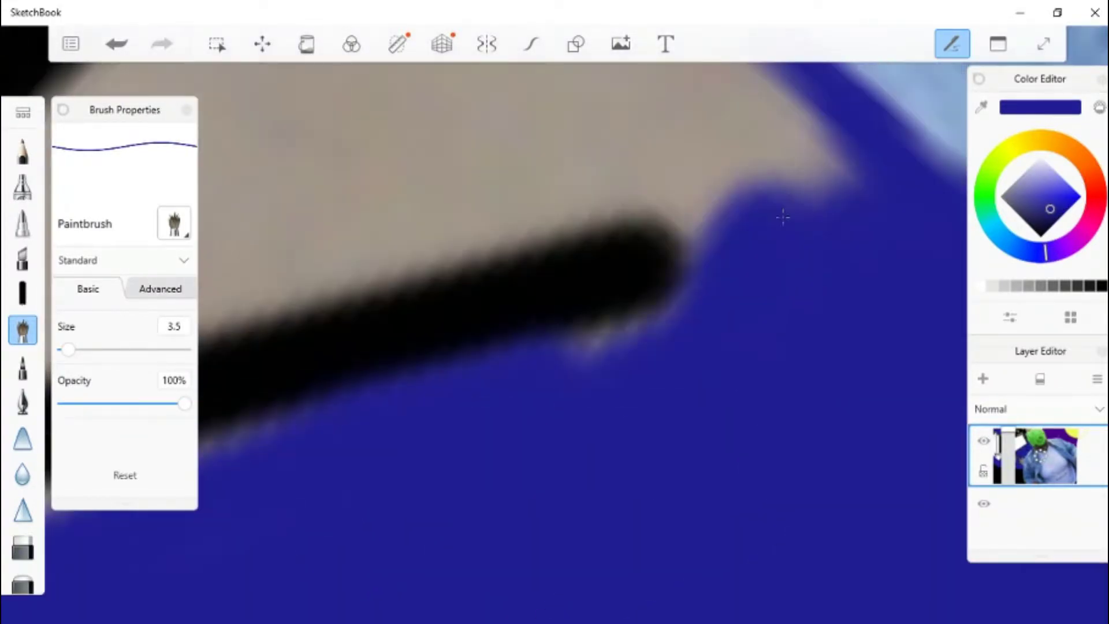
pyautogui.scroll(-2, 520, 347)
pyautogui.scroll(2, 346, 289)
# - Fill the white gaps between the first two tent shapes and the black building's base with dark blue
pyautogui.moveTo(324, 301)
pyautogui.mouseDown()
pyautogui.moveTo(437, 466)
pyautogui.moveTo(453, 260)
pyautogui.mouseUp()
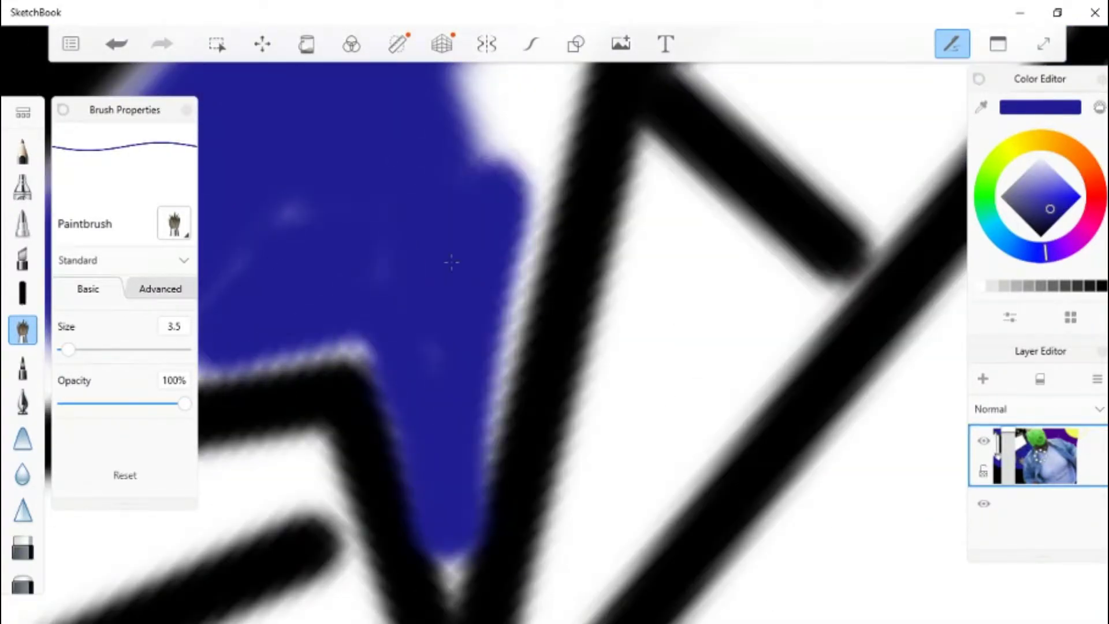
pyautogui.scroll(-2, 453, 260)
pyautogui.moveTo(404, 485); pyautogui.dragTo(496, 260)
pyautogui.scroll(2, 329, 425)
pyautogui.moveTo(330, 426); pyautogui.dragTo(317, 428)
pyautogui.scroll(-2, 316, 428)
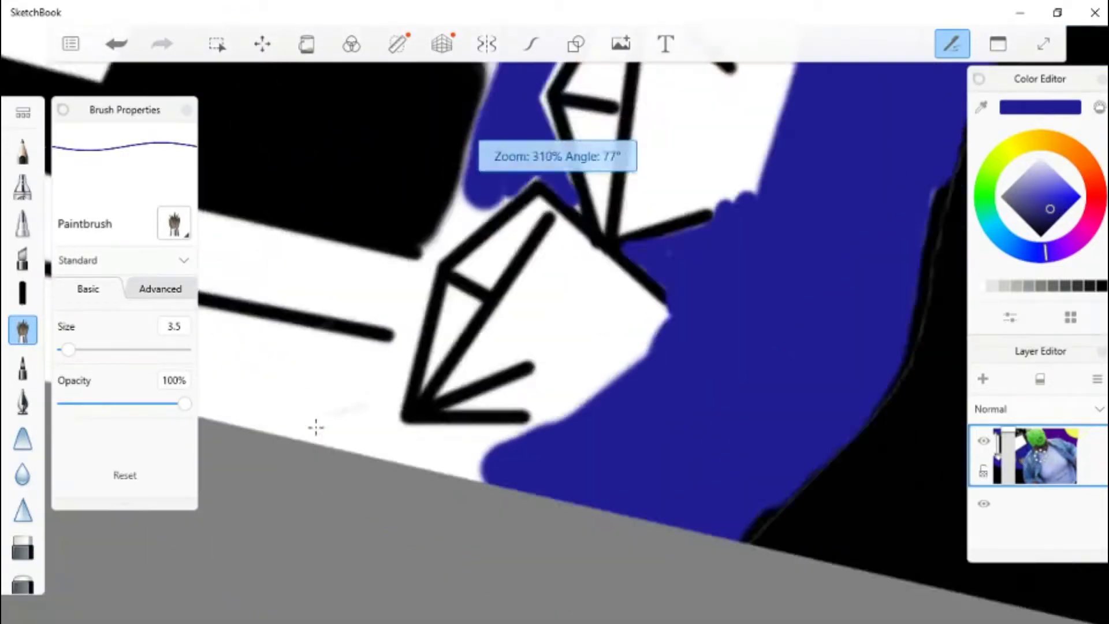
pyautogui.scroll(2, 314, 426)
pyautogui.moveTo(515, 116); pyautogui.dragTo(463, 205)
pyautogui.scroll(-2, 589, 91)
pyautogui.scroll(2, 507, 516)
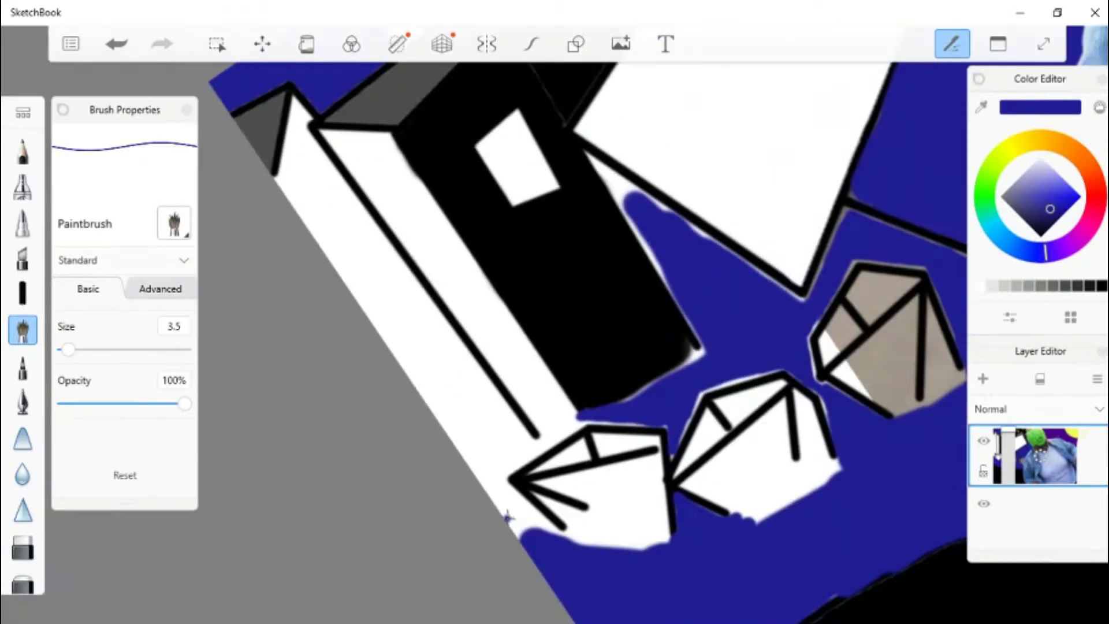
# - Fill the narrow white wedge between the black building and the sign's lower edge with dark blue, using brush size 2.2
pyautogui.scroll(3, 507, 415)
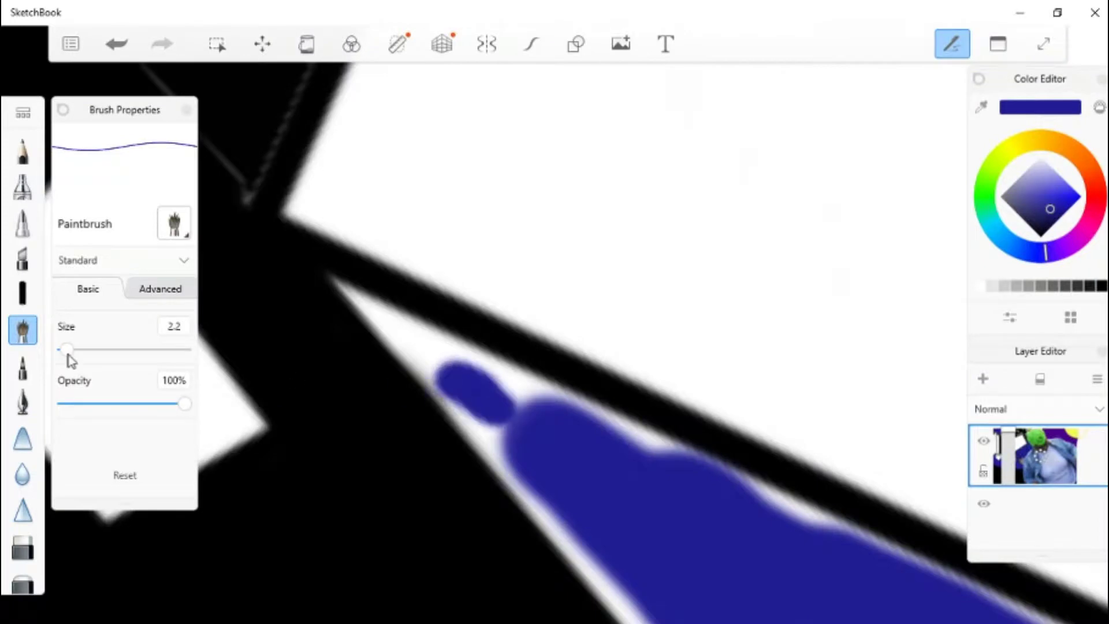
pyautogui.moveTo(497, 410); pyautogui.dragTo(413, 332)
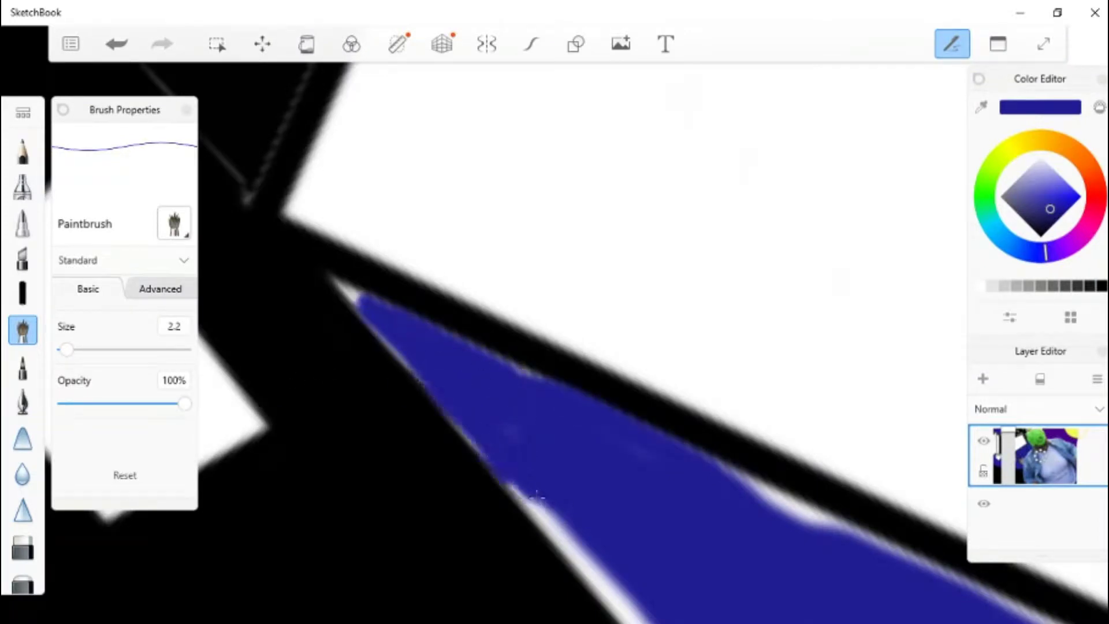
pyautogui.moveTo(597, 521); pyautogui.dragTo(360, 356)
pyautogui.moveTo(535, 196); pyautogui.dragTo(895, 404)
pyautogui.scroll(-3, 577, 346)
pyautogui.moveTo(445, 243)
pyautogui.mouseDown()
pyautogui.moveTo(399, 497)
pyautogui.moveTo(451, 254)
pyautogui.mouseUp()
pyautogui.scroll(-3, 464, 287)
# - Touch up the white fringe along the outlines of the first two tent shapes and the building's edge with dark blue
pyautogui.scroll(5, 464, 288)
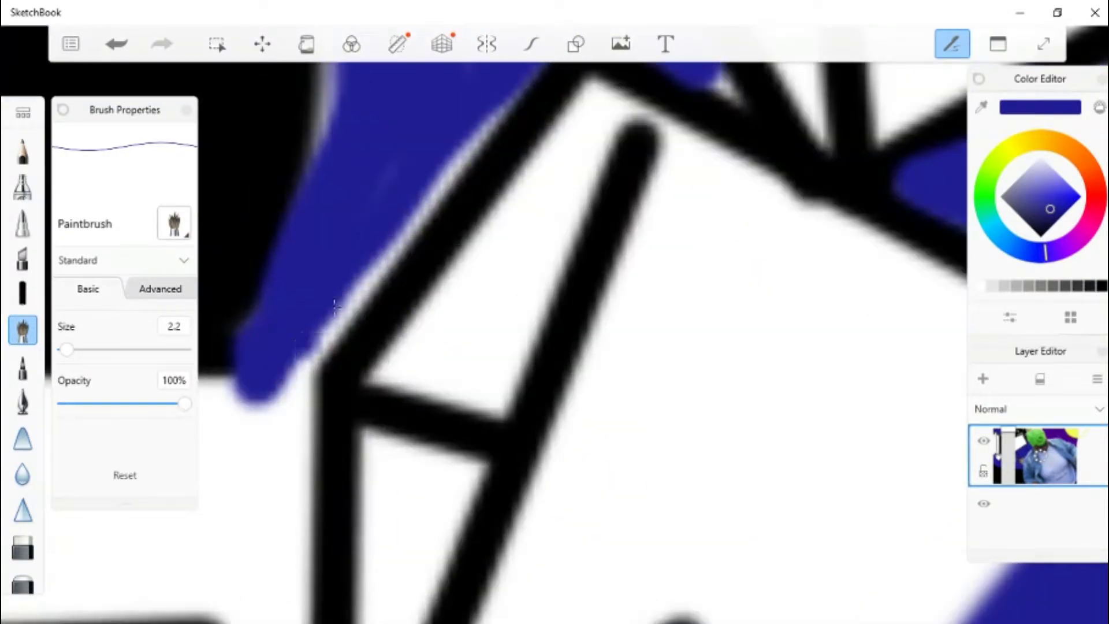
pyautogui.moveTo(451, 173)
pyautogui.mouseDown()
pyautogui.moveTo(319, 321)
pyautogui.moveTo(423, 191)
pyautogui.mouseUp()
pyautogui.scroll(2, 422, 191)
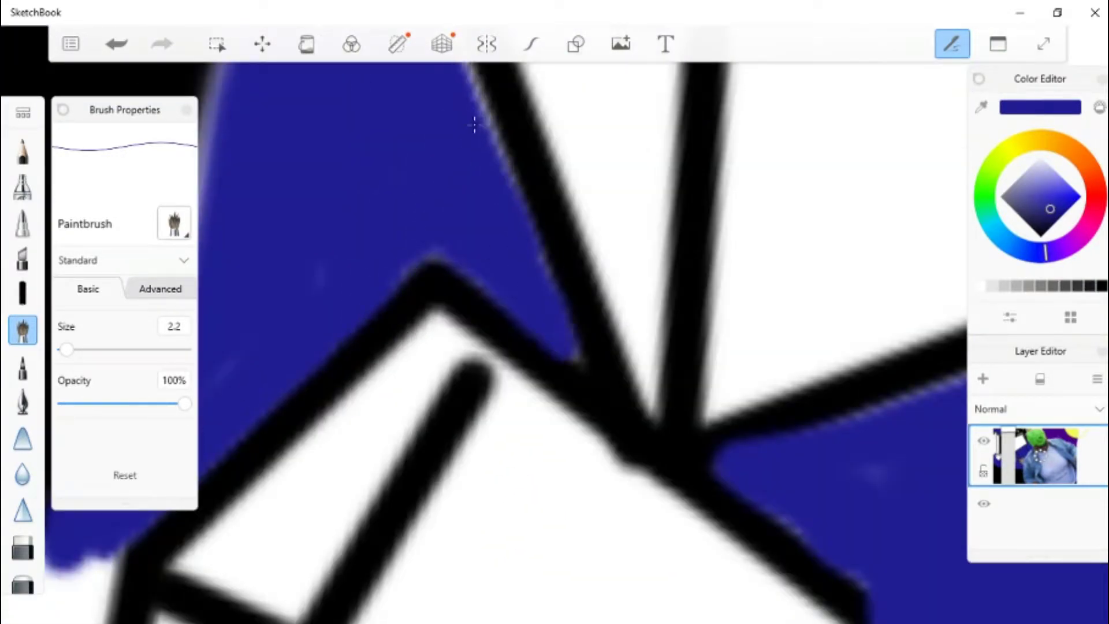
pyautogui.scroll(-3, 474, 124)
pyautogui.moveTo(381, 358); pyautogui.dragTo(578, 81)
pyautogui.scroll(-5, 577, 81)
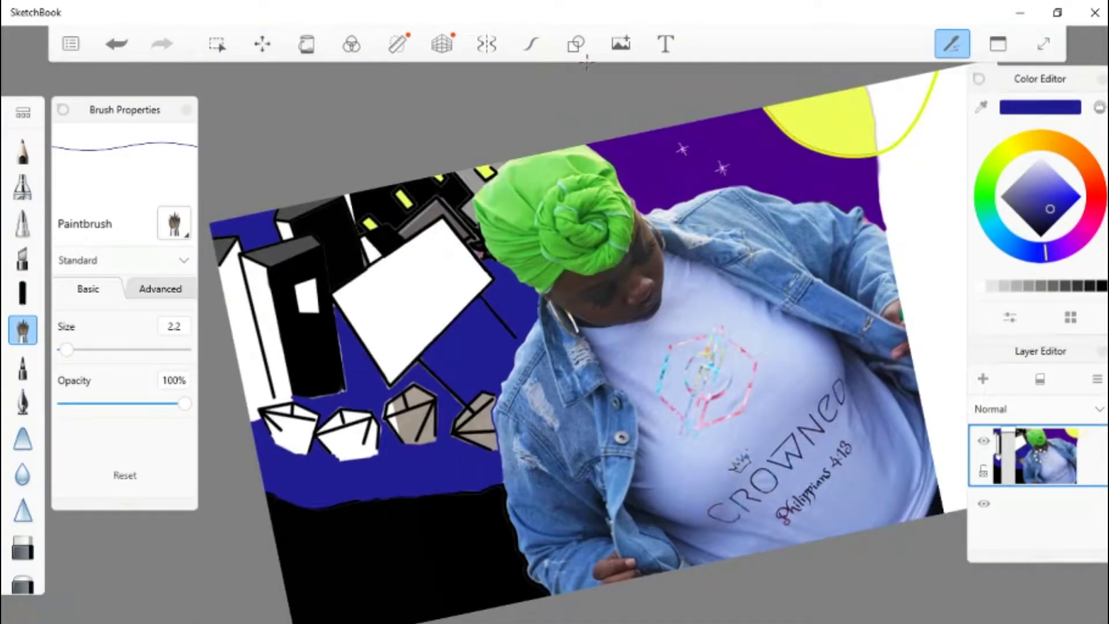
# - Draw a wavy dark blue outline across the purple sky above the headwrap and jacket and start filling below it
pyautogui.scroll(5, 586, 62)
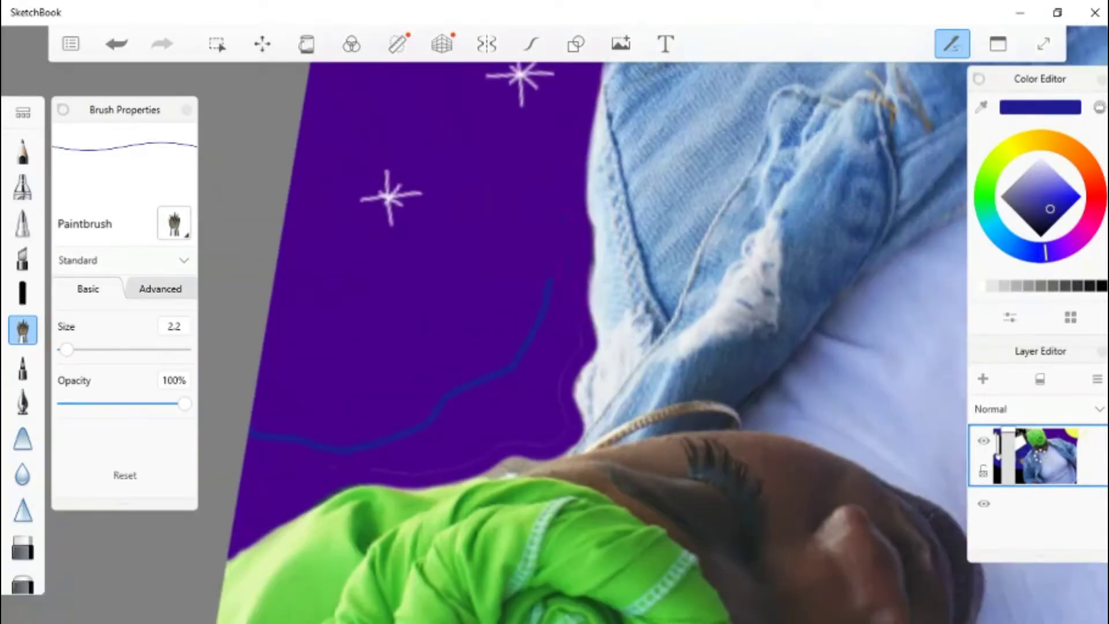
pyautogui.scroll(3, 446, 363)
pyautogui.click(429, 388)
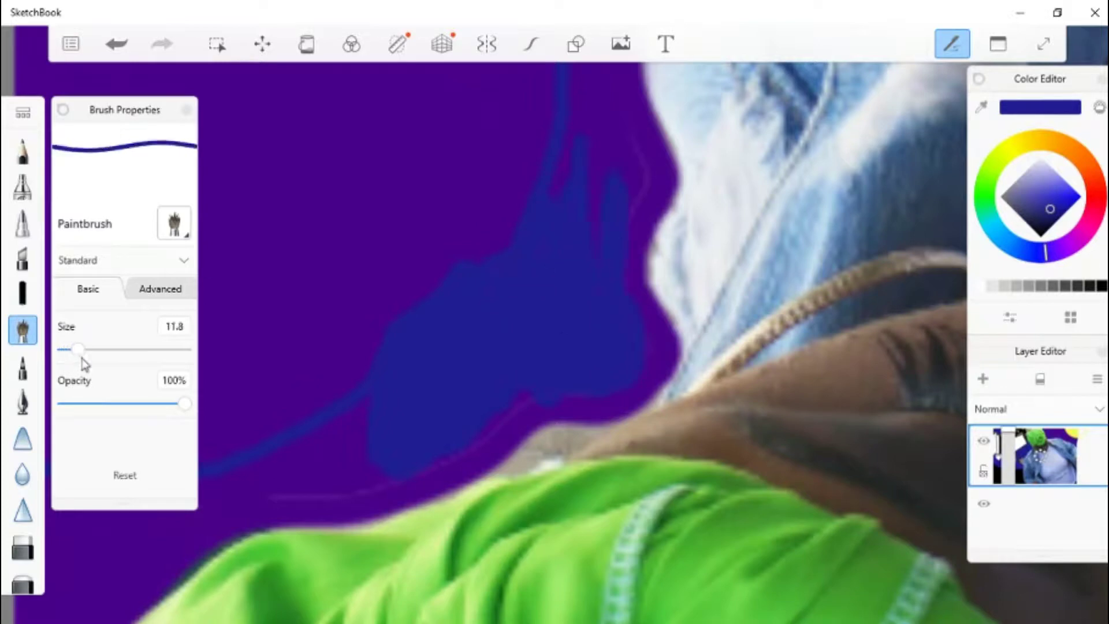
# - Fill the sky between the wavy outline, the headwrap and the jacket with dark blue at brush size 9.7
pyautogui.moveTo(85, 364); pyautogui.dragTo(94, 350)
pyautogui.moveTo(358, 473); pyautogui.dragTo(430, 368)
pyautogui.hotkey('ctrl', 'z')
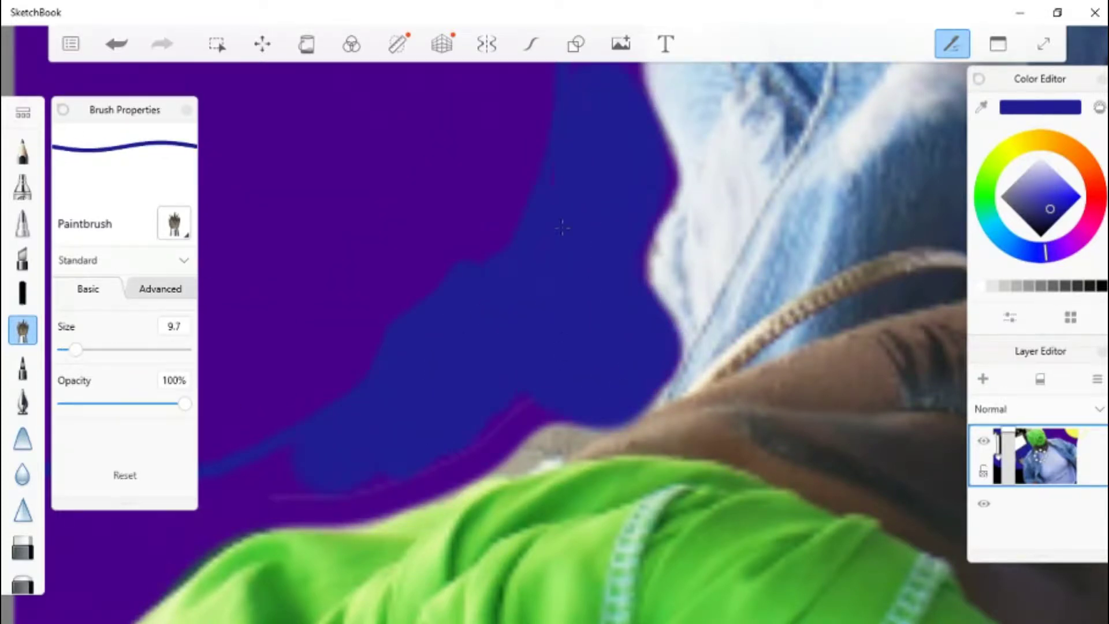
pyautogui.moveTo(562, 228); pyautogui.dragTo(381, 479)
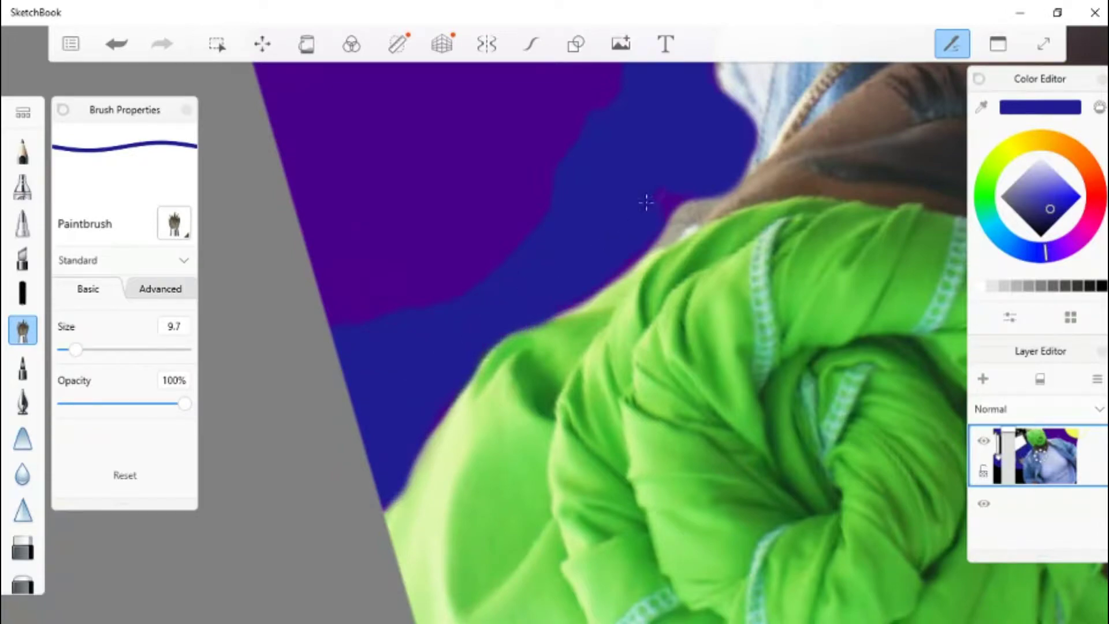
pyautogui.moveTo(646, 202); pyautogui.dragTo(685, 168)
pyautogui.moveTo(556, 159); pyautogui.dragTo(511, 271)
# - Paint a bright purple band along the wavy border between the purple and dark blue sky at brush size 3.5
pyautogui.scroll(8, 510, 271)
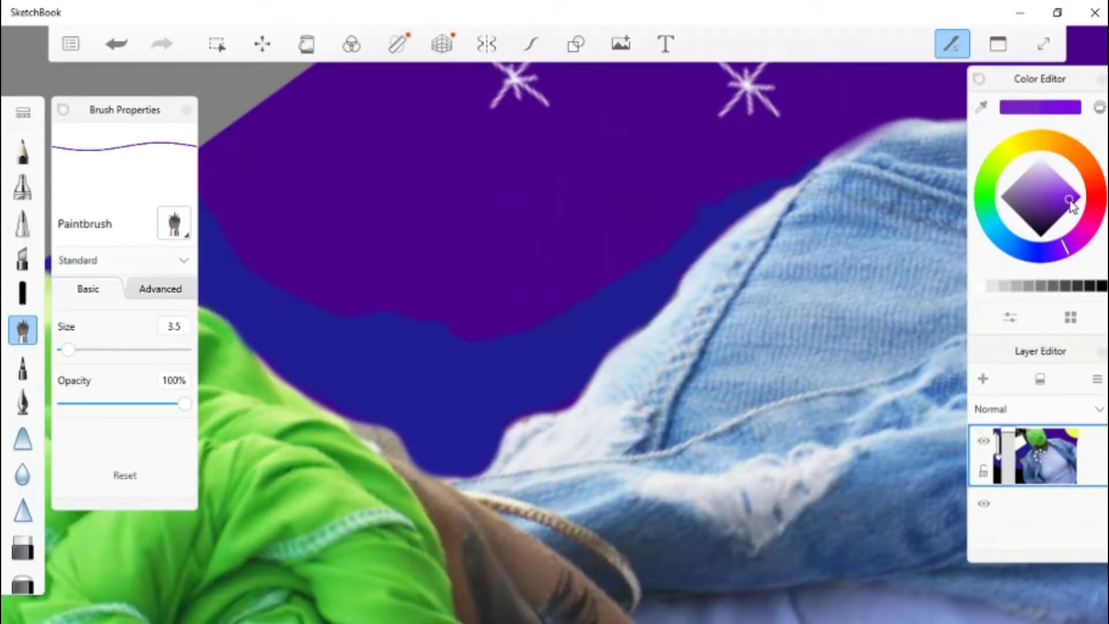
pyautogui.moveTo(554, 312); pyautogui.dragTo(578, 289)
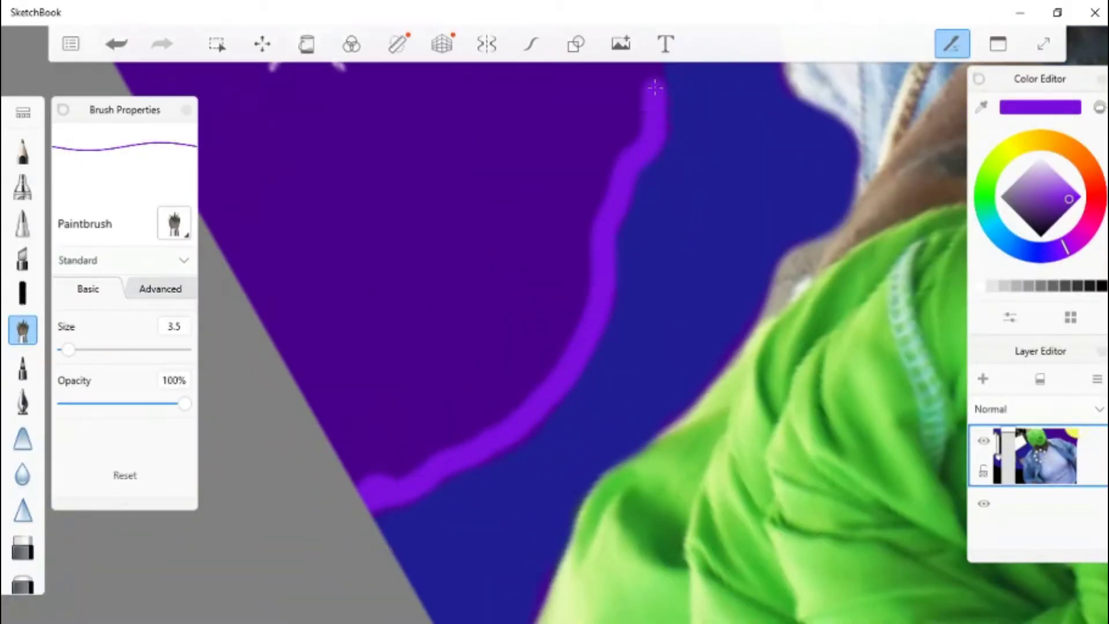
pyautogui.moveTo(655, 88)
pyautogui.mouseDown()
pyautogui.moveTo(549, 194)
pyautogui.moveTo(526, 75)
pyautogui.mouseUp()
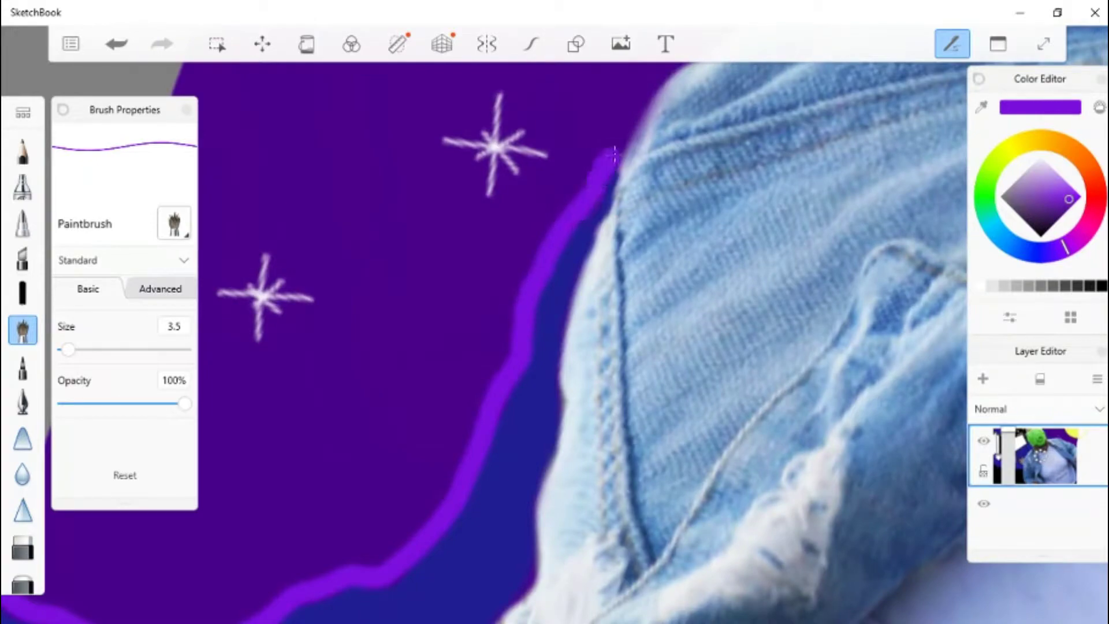
pyautogui.scroll(-5, 614, 153)
pyautogui.scroll(6, 281, 372)
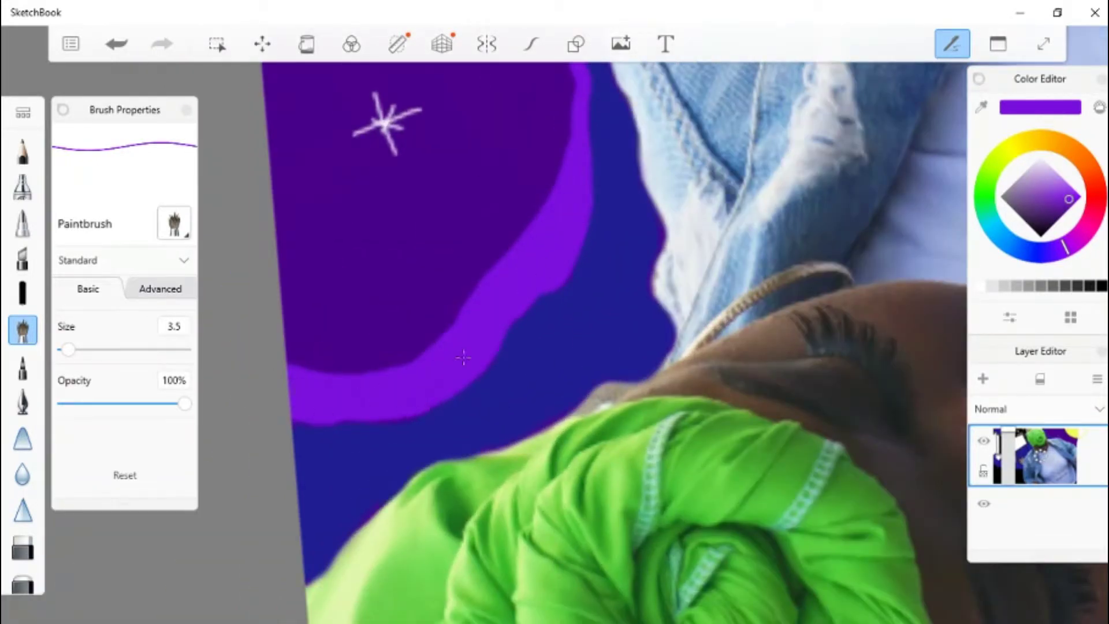
pyautogui.moveTo(464, 358); pyautogui.dragTo(520, 289)
# - Paint a light blue-violet band along the black ground's edge from the canvas border to the jacket
pyautogui.scroll(3, 555, 240)
pyautogui.click(1052, 188)
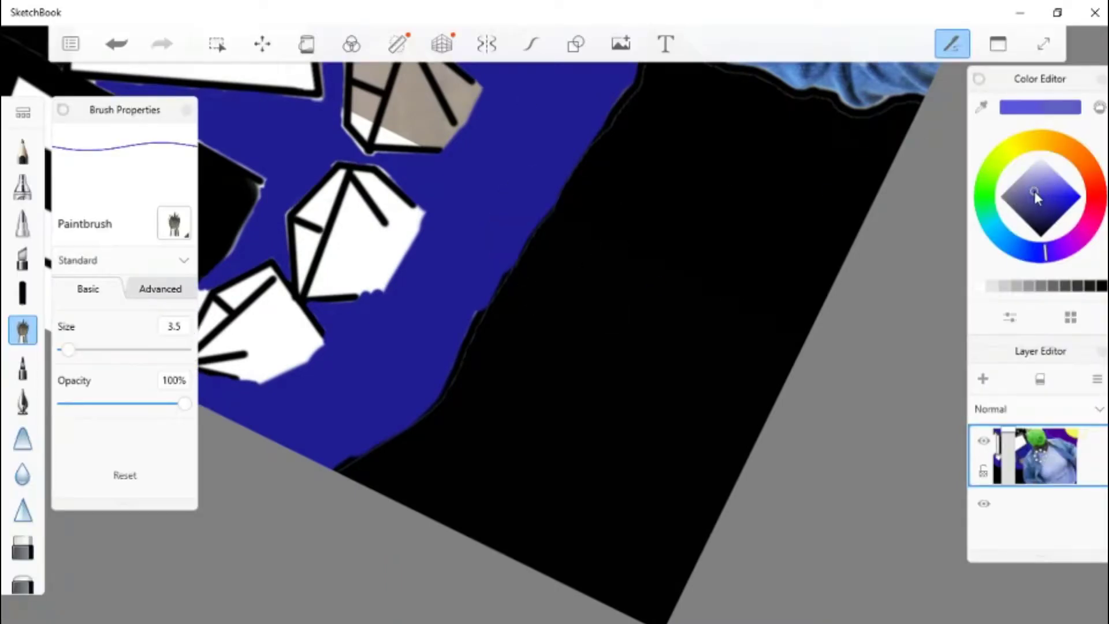
pyautogui.scroll(2, 554, 311)
pyautogui.moveTo(247, 602); pyautogui.dragTo(525, 87)
pyautogui.scroll(4, 462, 289)
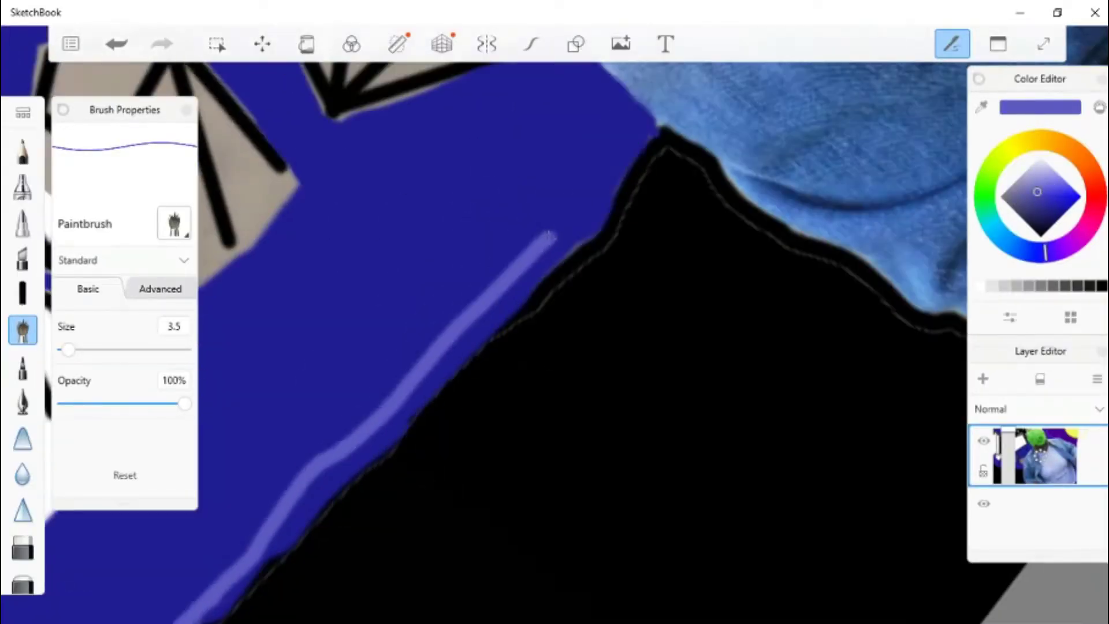
pyautogui.moveTo(634, 120)
pyautogui.mouseDown()
pyautogui.moveTo(508, 312)
pyautogui.moveTo(371, 470)
pyautogui.moveTo(397, 483)
pyautogui.moveTo(365, 455)
pyautogui.mouseUp()
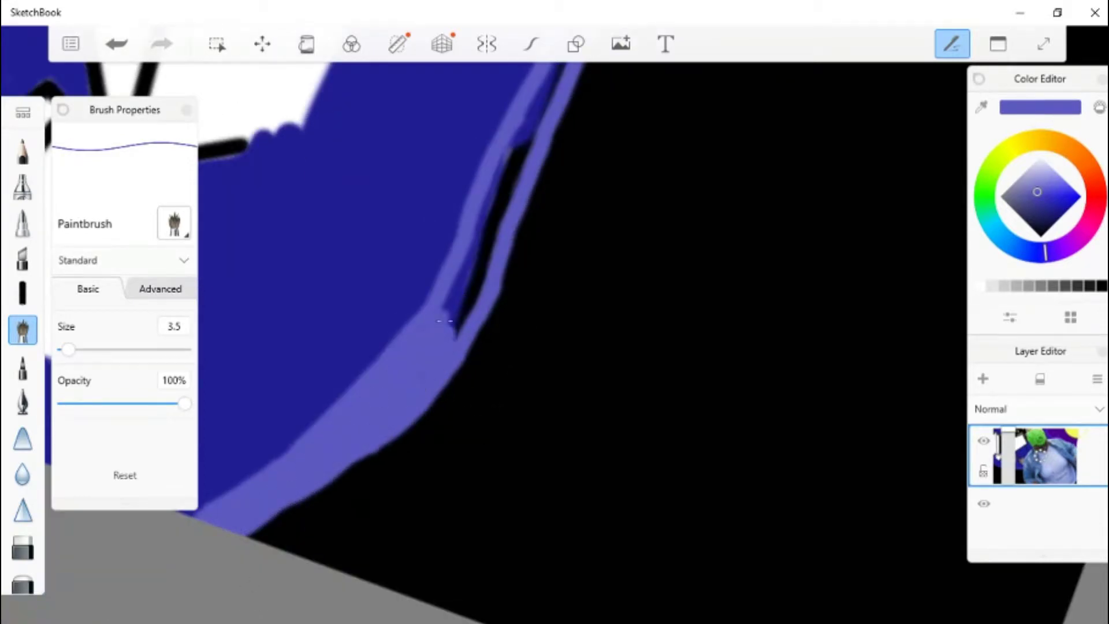
pyautogui.scroll(3, 567, 70)
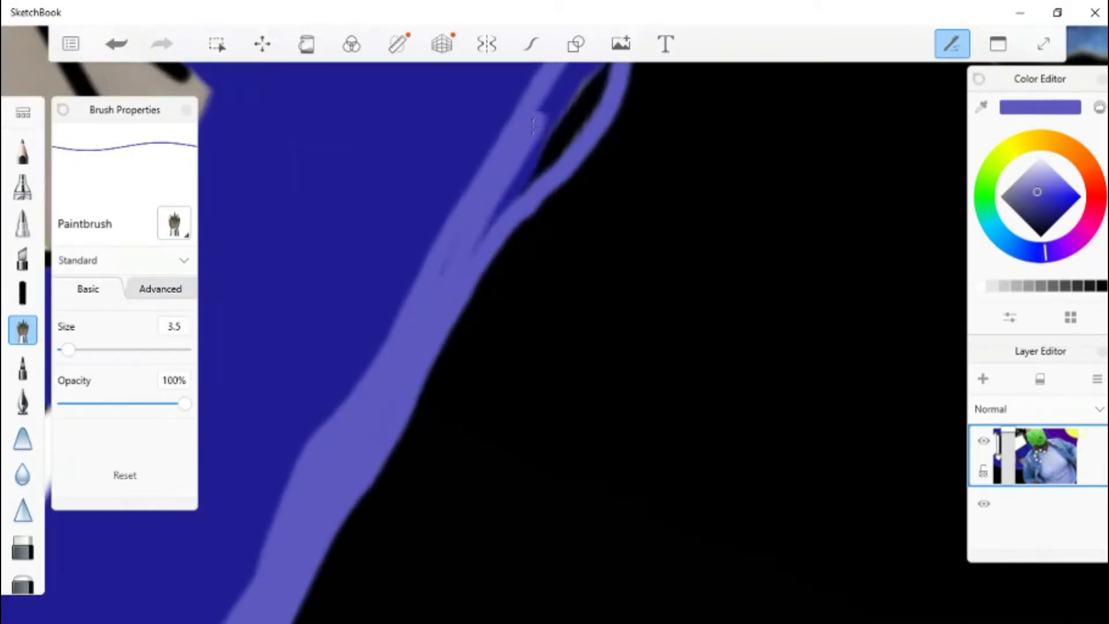
pyautogui.scroll(-2, 568, 70)
pyautogui.scroll(-3, 554, 346)
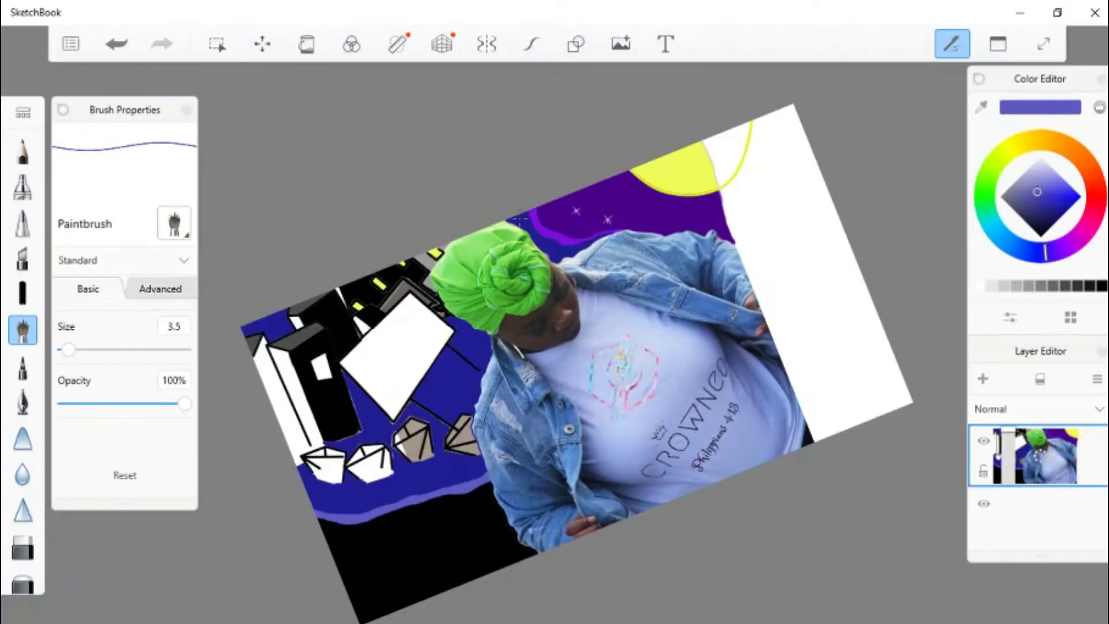
# - Flood-fill one small side panel on each of the four tent shapes in red, purple, light blue and yellow
pyautogui.scroll(5, 555, 347)
pyautogui.click(1082, 197)
pyautogui.click(307, 44)
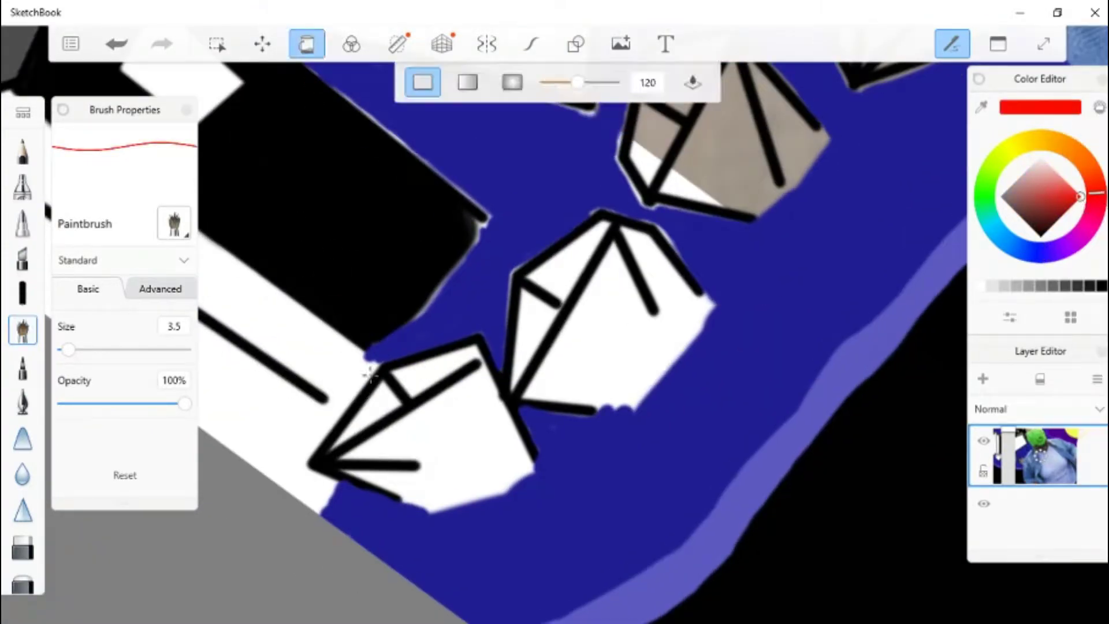
pyautogui.click(383, 401)
pyautogui.click(547, 321)
pyautogui.click(992, 218)
pyautogui.click(632, 248)
pyautogui.scroll(-2, 632, 249)
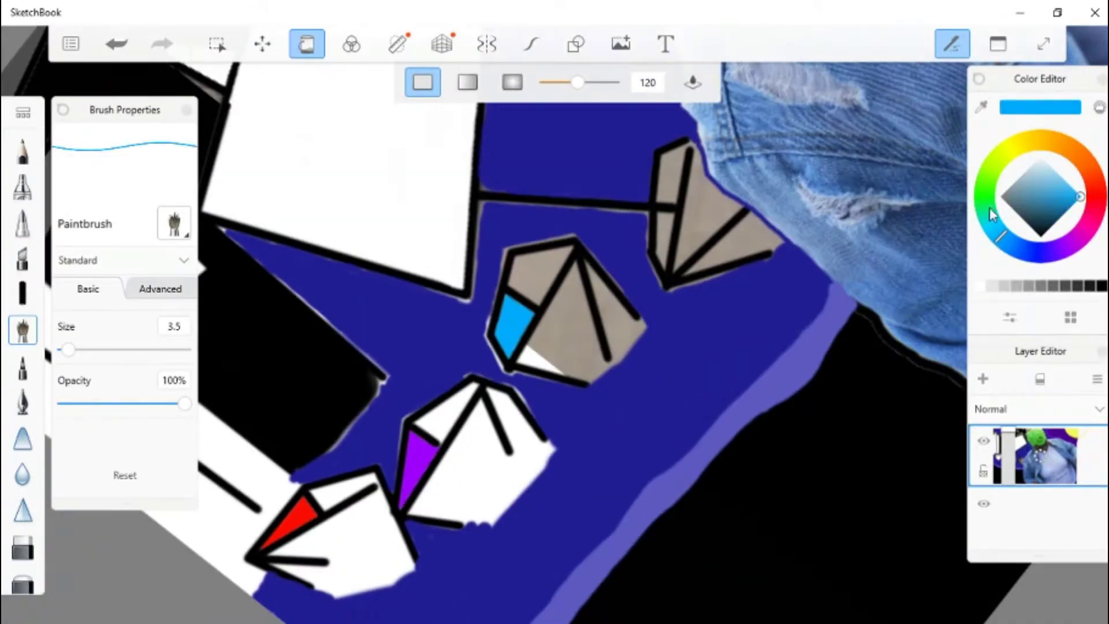
pyautogui.click(1008, 170)
pyautogui.click(666, 240)
pyautogui.click(1040, 155)
pyautogui.scroll(2, 559, 167)
pyautogui.scroll(-2, 559, 166)
# - Flood-fill the body of the first tent shape with a darker crimson red
pyautogui.scroll(3, 559, 166)
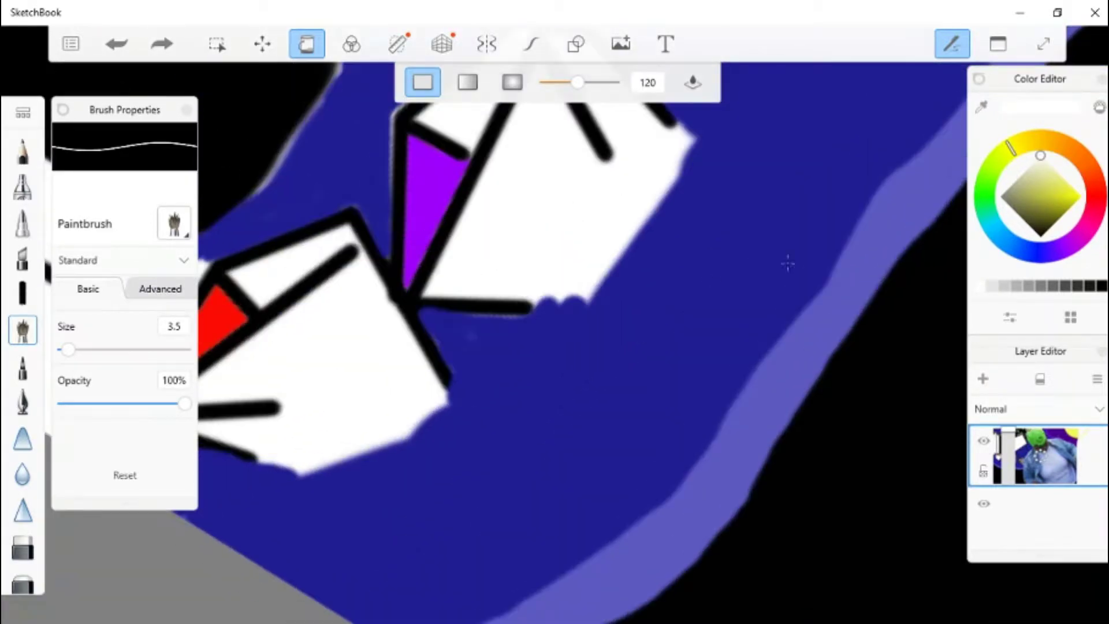
pyautogui.click(1096, 204)
pyautogui.click(1059, 201)
pyautogui.click(347, 376)
# - Flood-fill the second tent's body with darker purple and the third tent's body with darker blue, based on their sampled panel colors
pyautogui.scroll(-1, 574, 279)
pyautogui.click(574, 279)
pyautogui.hotkey('ctrl', 'z')
pyautogui.keyDown('alt'); pyautogui.click(517, 269); pyautogui.keyUp('alt')
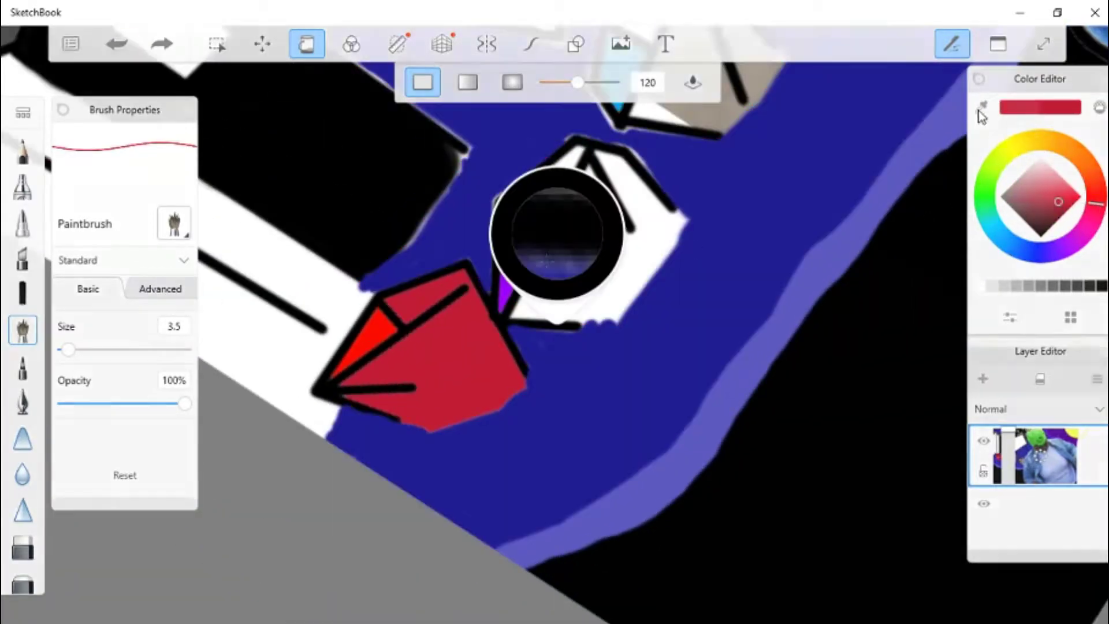
pyautogui.click(594, 248)
pyautogui.click(1003, 245)
pyautogui.click(616, 289)
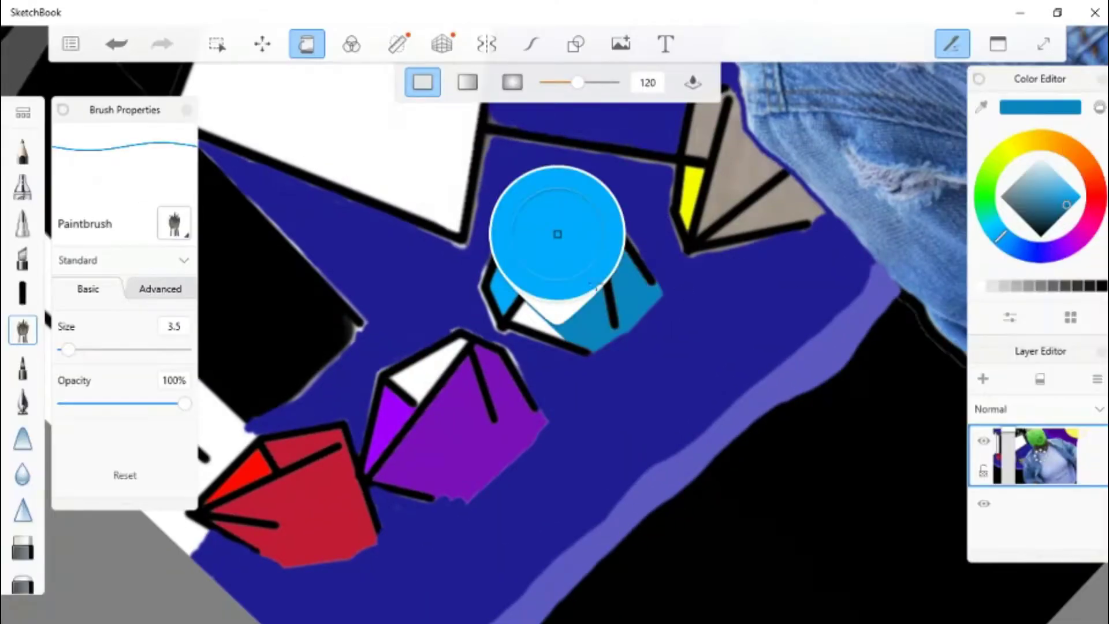
# - Flood-fill the lower panel of the fourth tent's body with a darker yellow
pyautogui.click(1010, 147)
pyautogui.click(1074, 211)
pyautogui.click(733, 167)
pyautogui.click(115, 44)
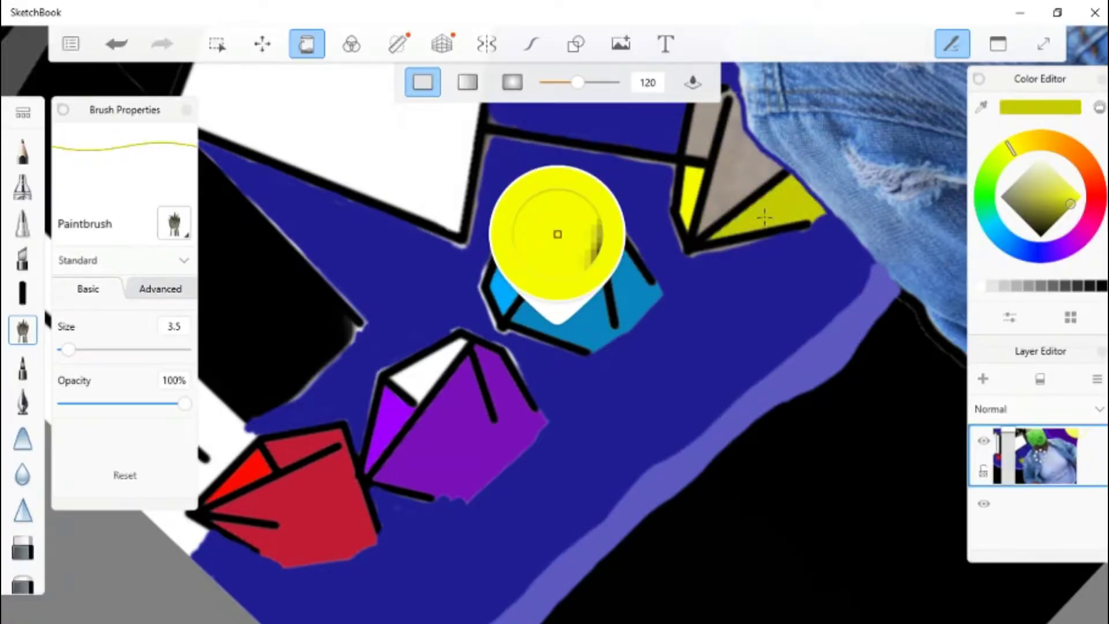
pyautogui.click(115, 43)
# - Paint a white highlight on the blue tent's small side panel using a size 1.5 paintbrush
pyautogui.moveTo(1054, 228); pyautogui.dragTo(1040, 156)
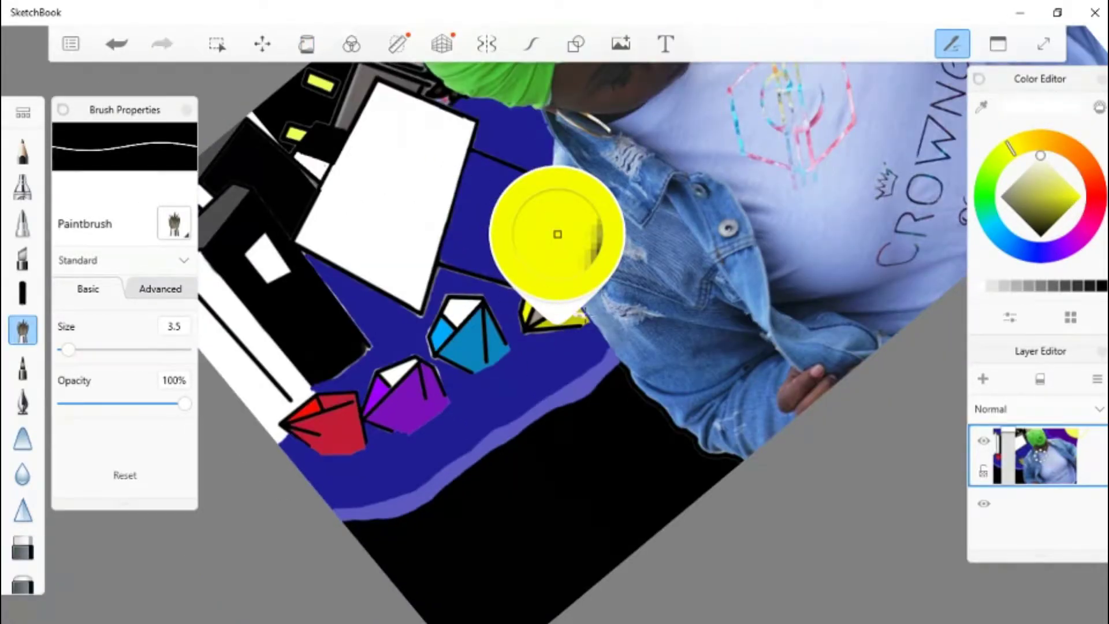
pyautogui.scroll(5, 557, 324)
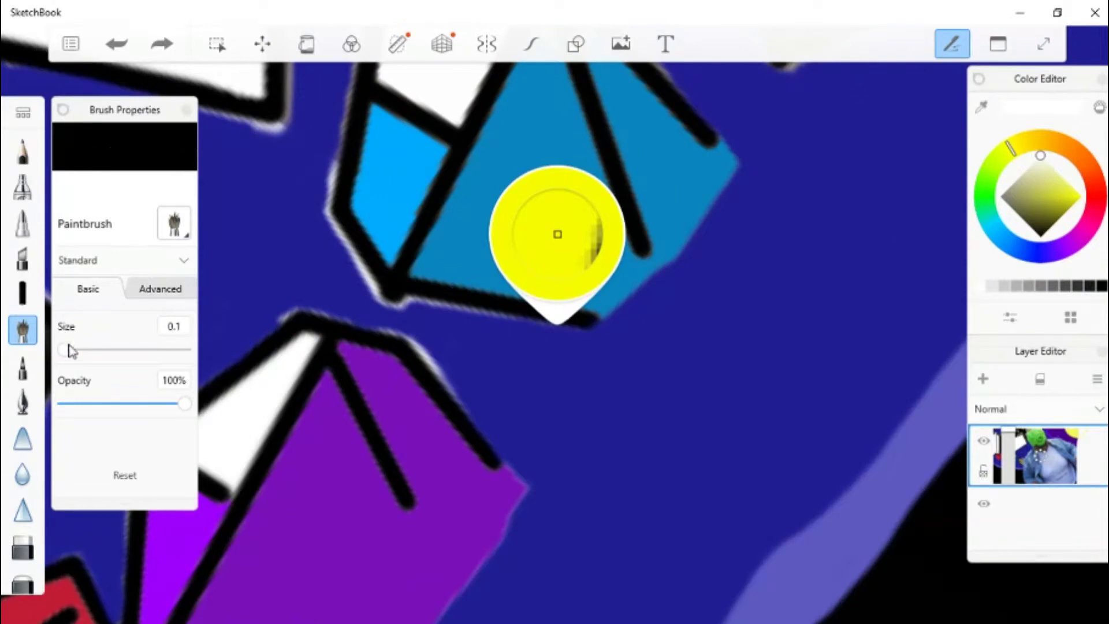
pyautogui.scroll(-3, 392, 234)
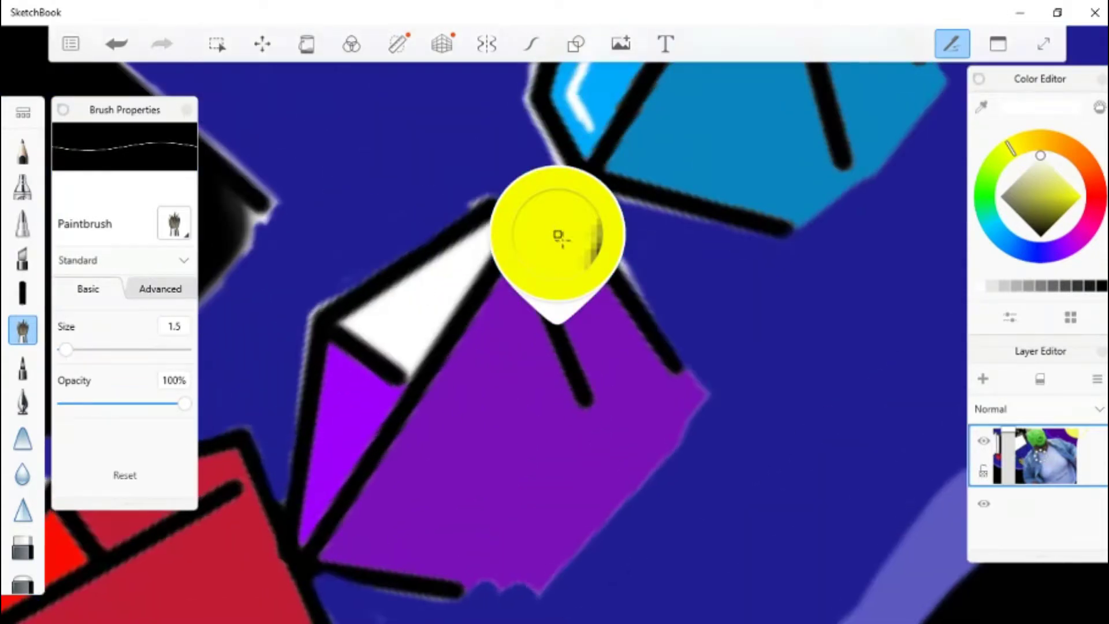
pyautogui.click(115, 44)
# - Sample the dark blue background color, save the sketch and dismiss the welcome screen
pyautogui.click(981, 106)
pyautogui.click(467, 259)
pyautogui.click(70, 44)
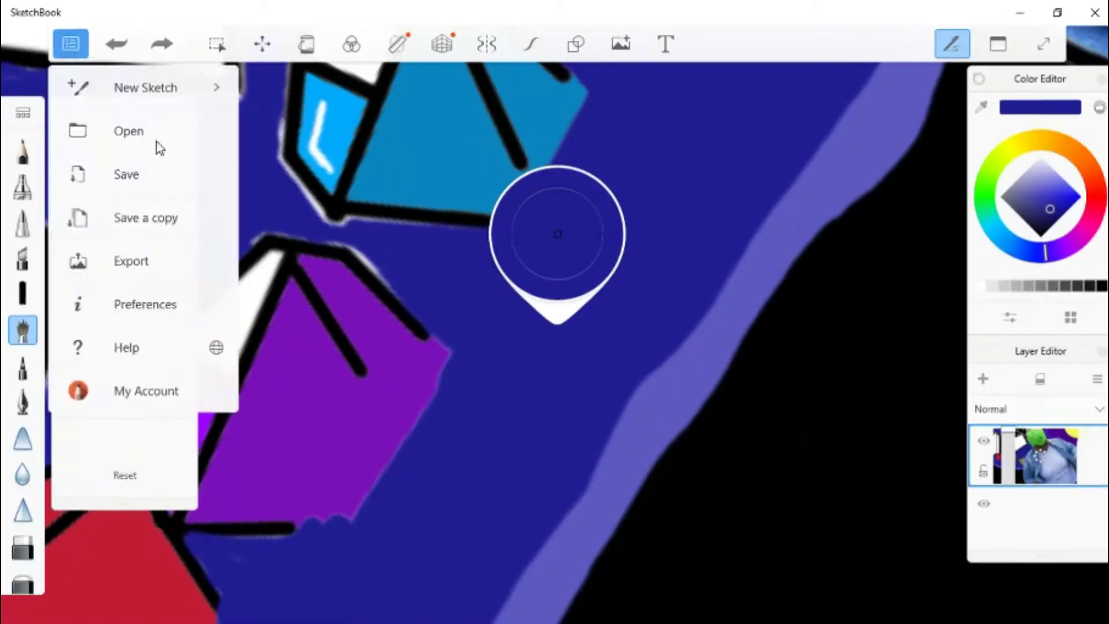
pyautogui.click(124, 174)
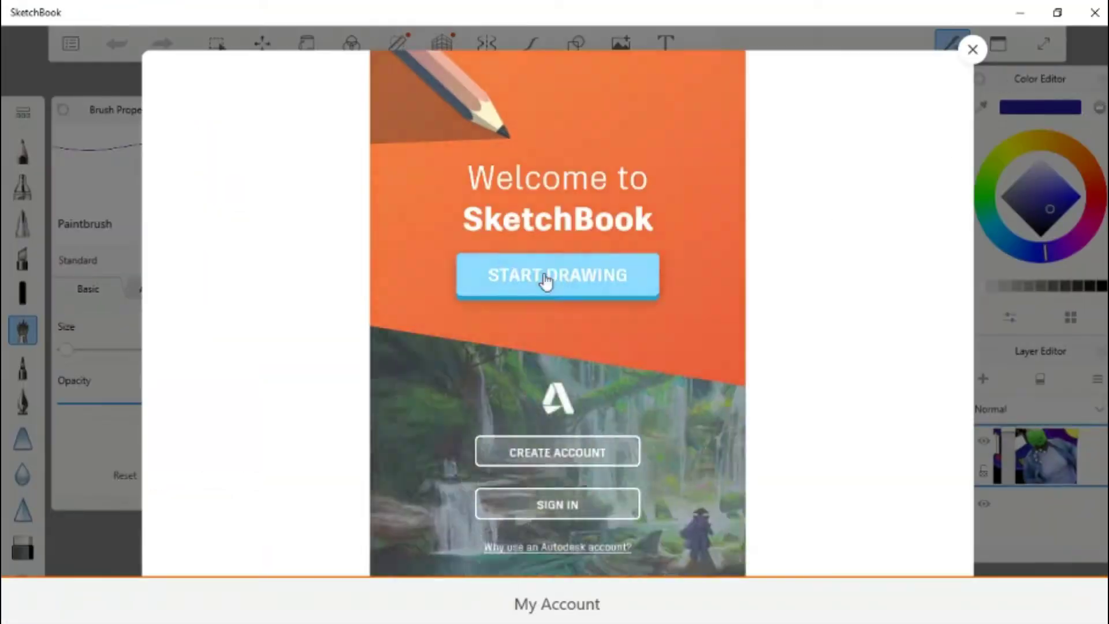
pyautogui.click(543, 279)
# - Paint short white highlight strokes on the small purple and red side panels of the tents
pyautogui.click(991, 286)
pyautogui.moveTo(540, 229); pyautogui.dragTo(525, 317)
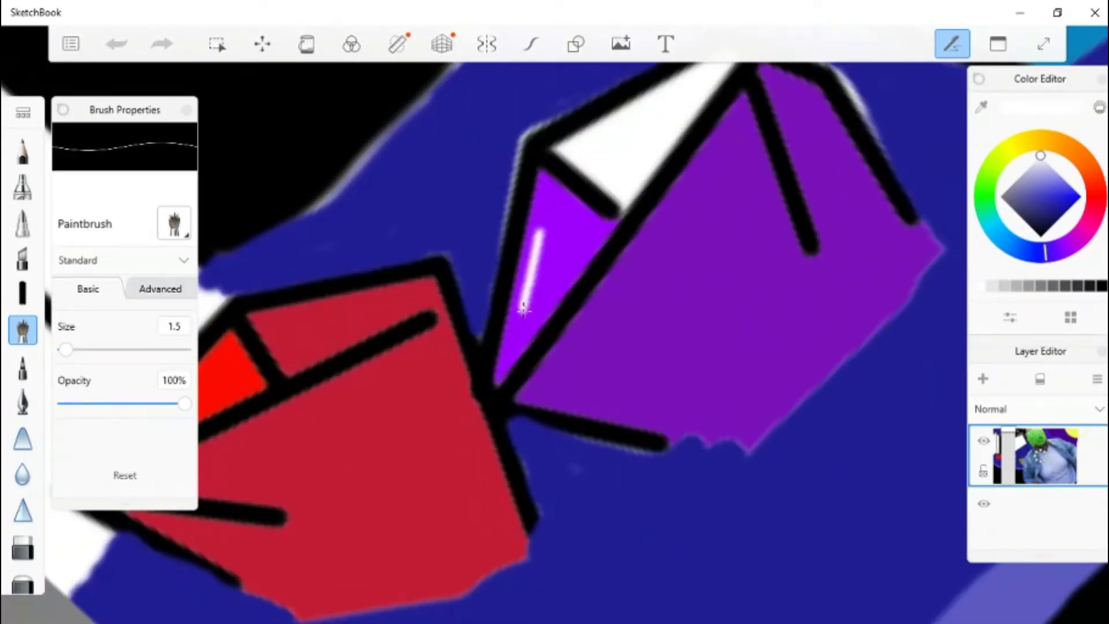
pyautogui.scroll(3, 225, 396)
pyautogui.scroll(3, 292, 305)
# - Paint the red tent's upper panel solid white and add a white highlight to the small yellow panel
pyautogui.moveTo(439, 371)
pyautogui.mouseDown()
pyautogui.moveTo(334, 398)
pyautogui.moveTo(391, 424)
pyautogui.moveTo(433, 404)
pyautogui.moveTo(462, 347)
pyautogui.moveTo(442, 331)
pyautogui.moveTo(579, 168)
pyautogui.mouseUp()
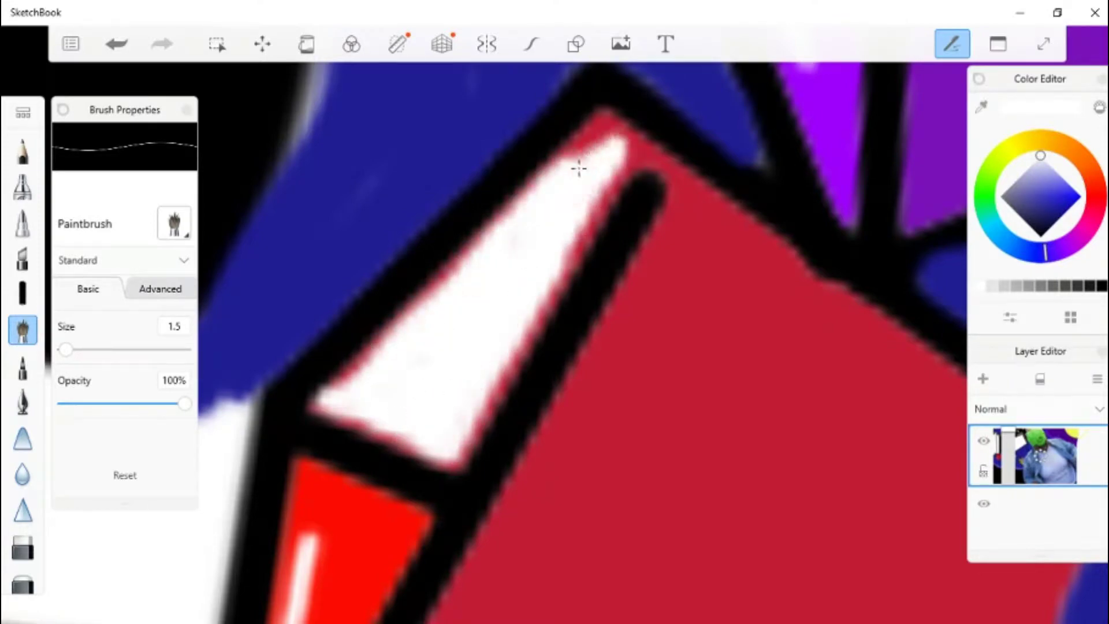
pyautogui.moveTo(508, 221); pyautogui.dragTo(335, 387)
pyautogui.moveTo(503, 363); pyautogui.dragTo(475, 396)
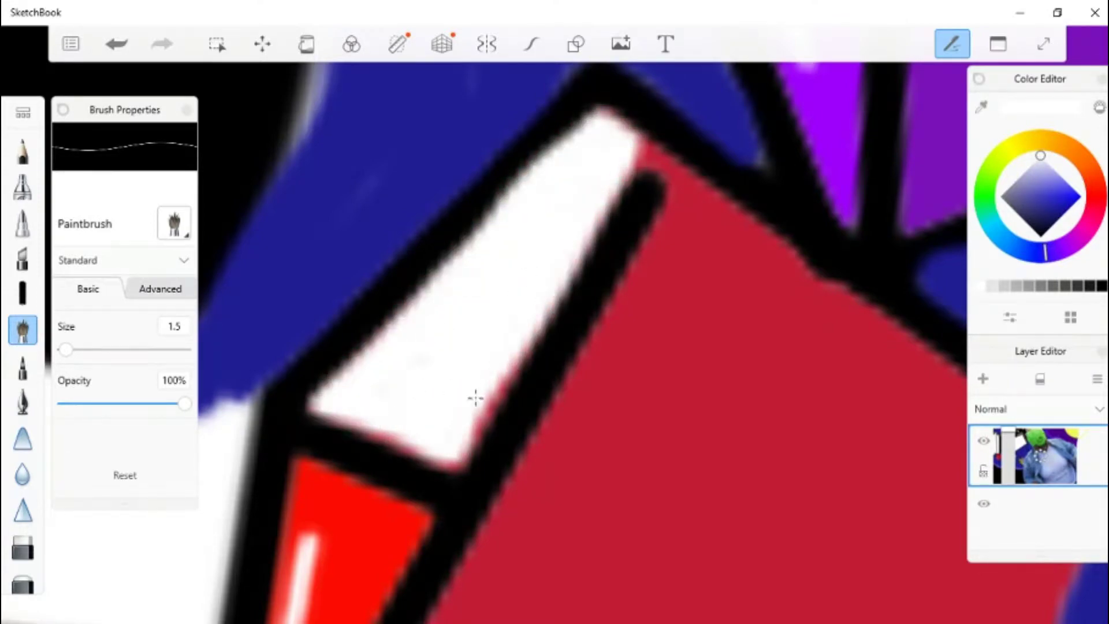
pyautogui.moveTo(475, 396); pyautogui.dragTo(528, 321)
pyautogui.moveTo(675, 342); pyautogui.dragTo(693, 306)
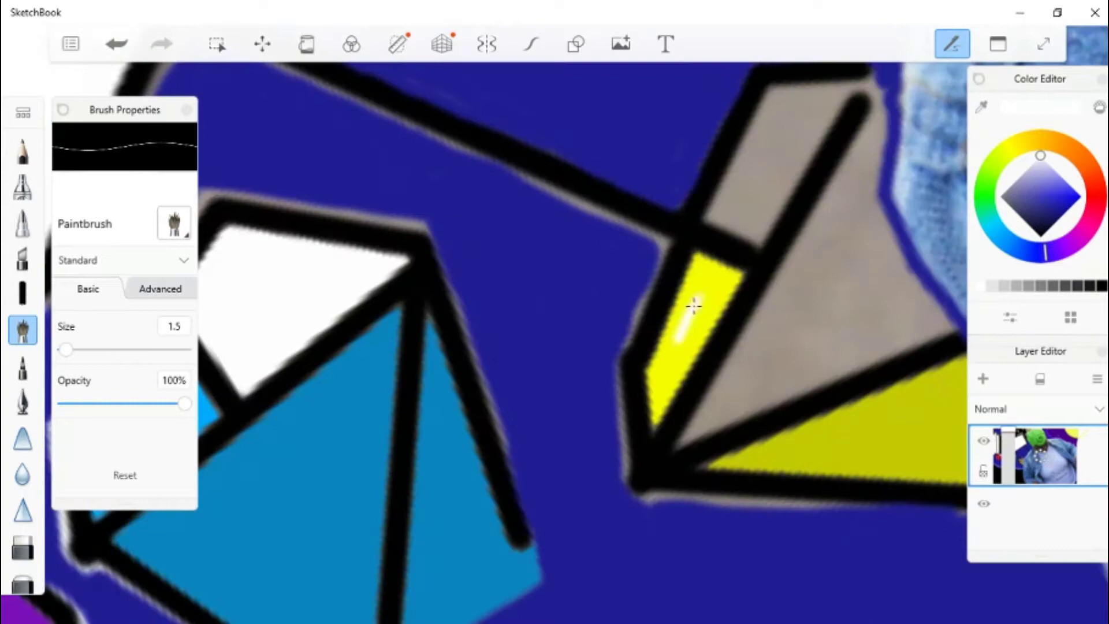
# - Draw black straight-line outlines for a second row of tent shapes between the colored tents and the light violet band
pyautogui.scroll(-5, 693, 306)
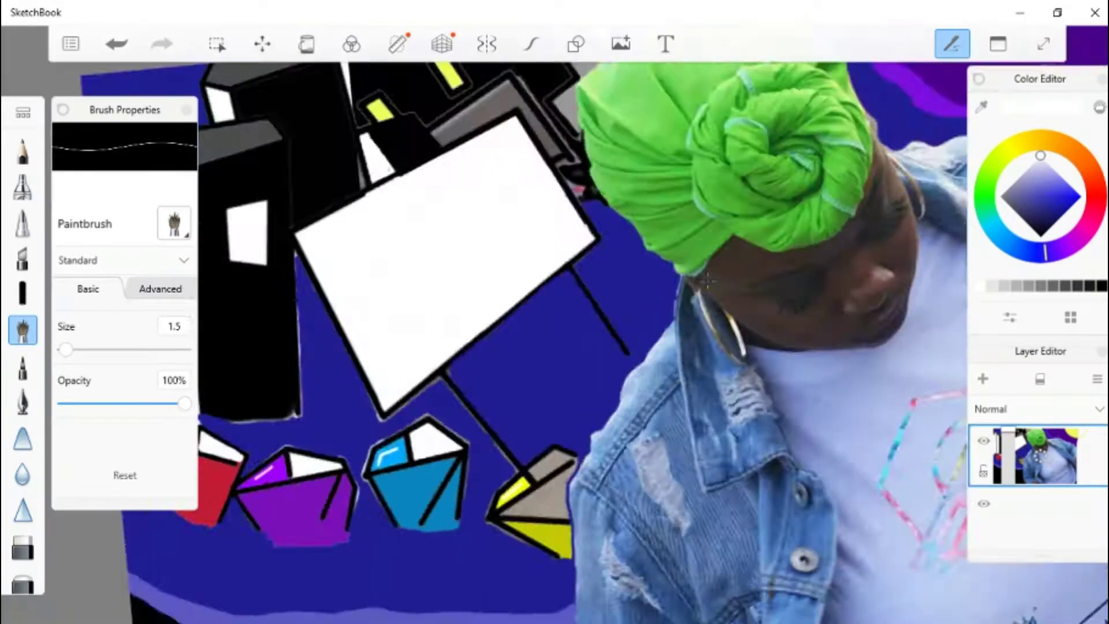
pyautogui.scroll(5, 459, 255)
pyautogui.click(576, 44)
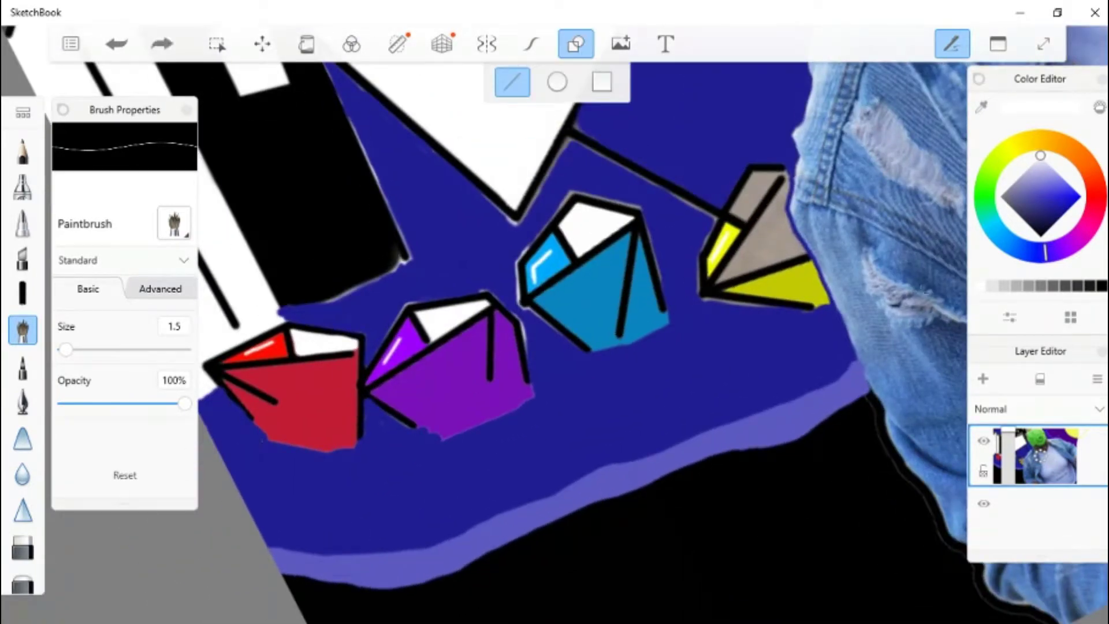
pyautogui.moveTo(228, 468); pyautogui.dragTo(285, 430)
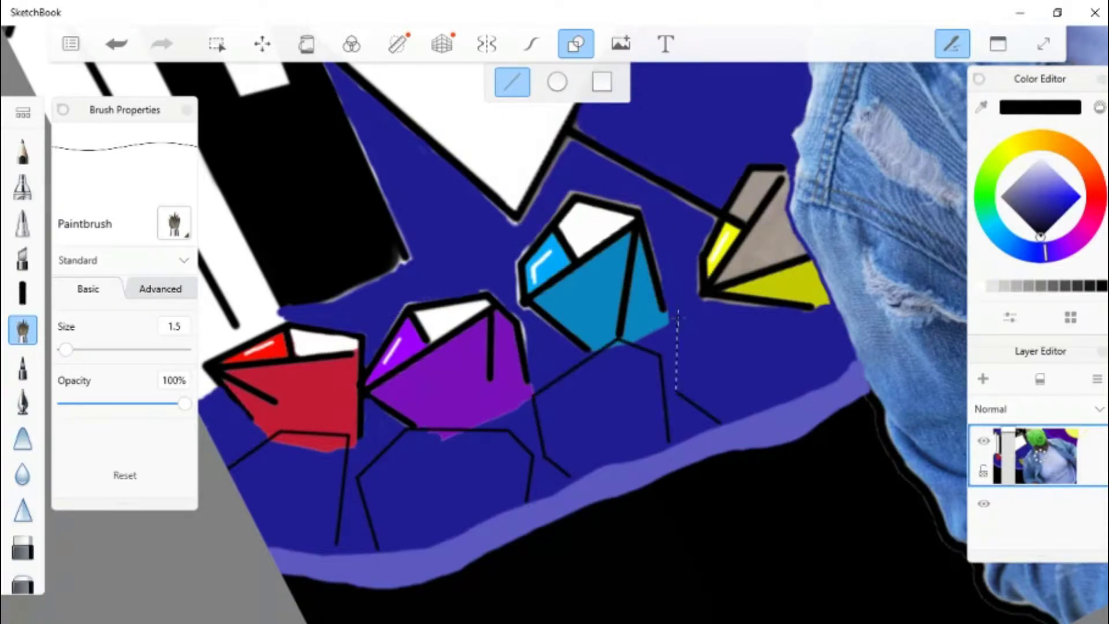
pyautogui.scroll(-4, 820, 314)
# - Draw black straight-line outlines of more tent shapes on the blue ground around the white sign and its posts
pyautogui.scroll(6, 446, 414)
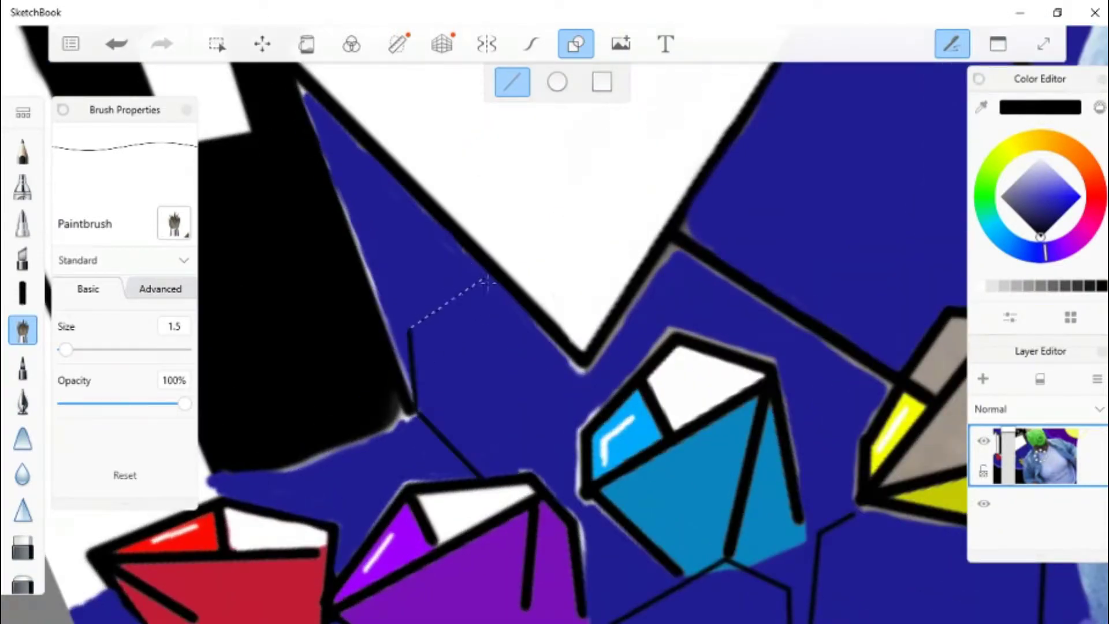
pyautogui.scroll(3, 628, 378)
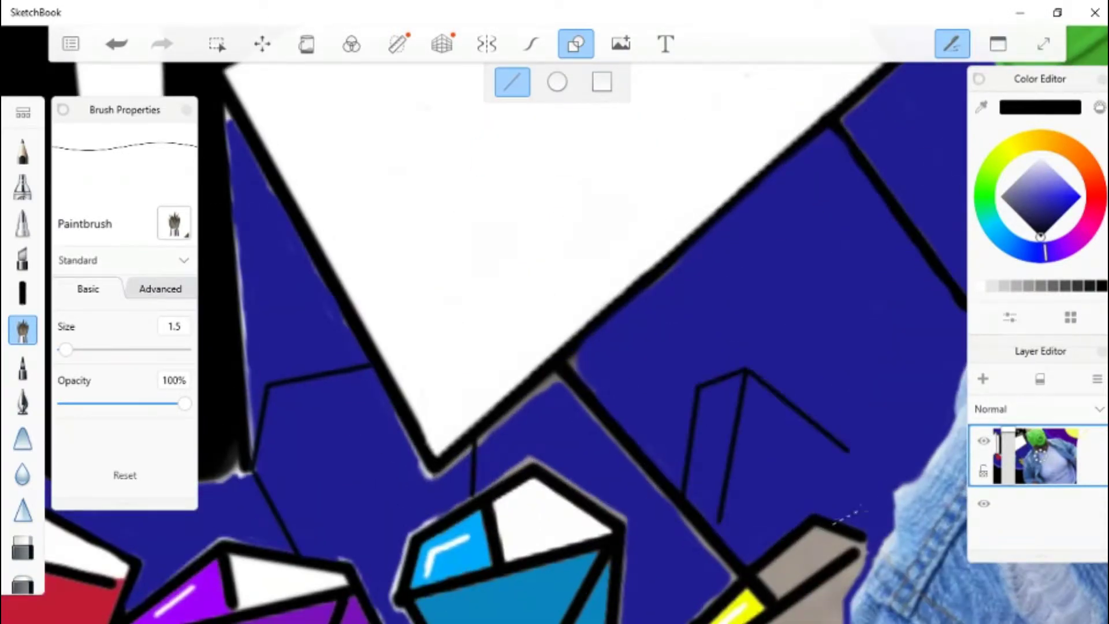
pyautogui.scroll(2, 656, 385)
pyautogui.scroll(-3, 653, 382)
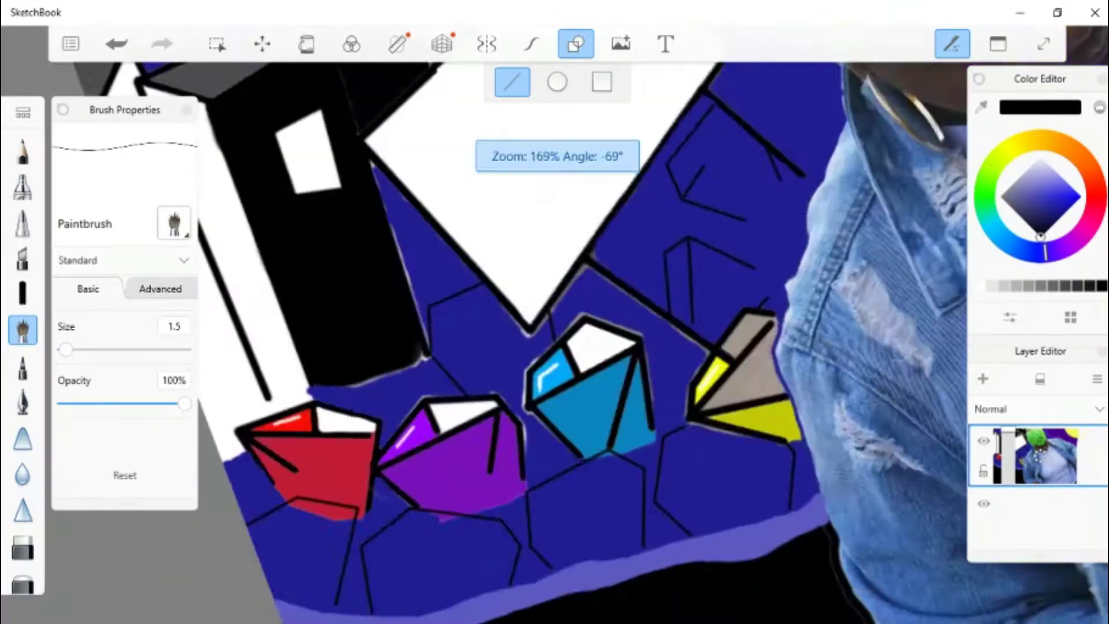
pyautogui.scroll(3, 654, 381)
pyautogui.scroll(-5, 550, 266)
pyautogui.scroll(5, 549, 266)
pyautogui.scroll(2, 696, 342)
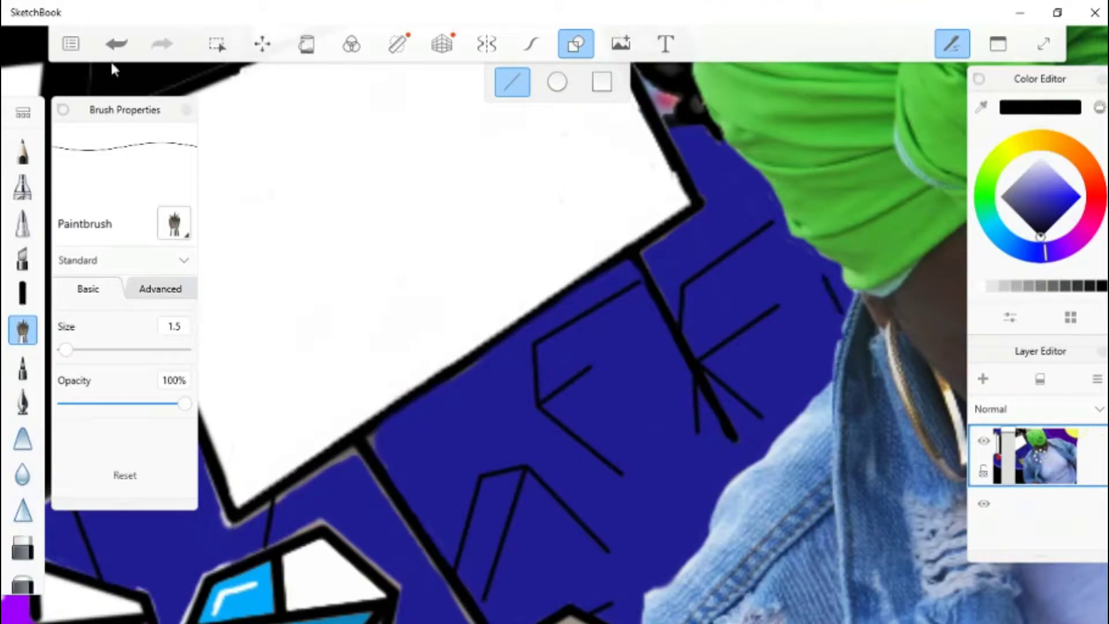
# - Add black inner facet lines to the outlined tent shapes in the lower row and beside the black building
pyautogui.scroll(-4, 838, 309)
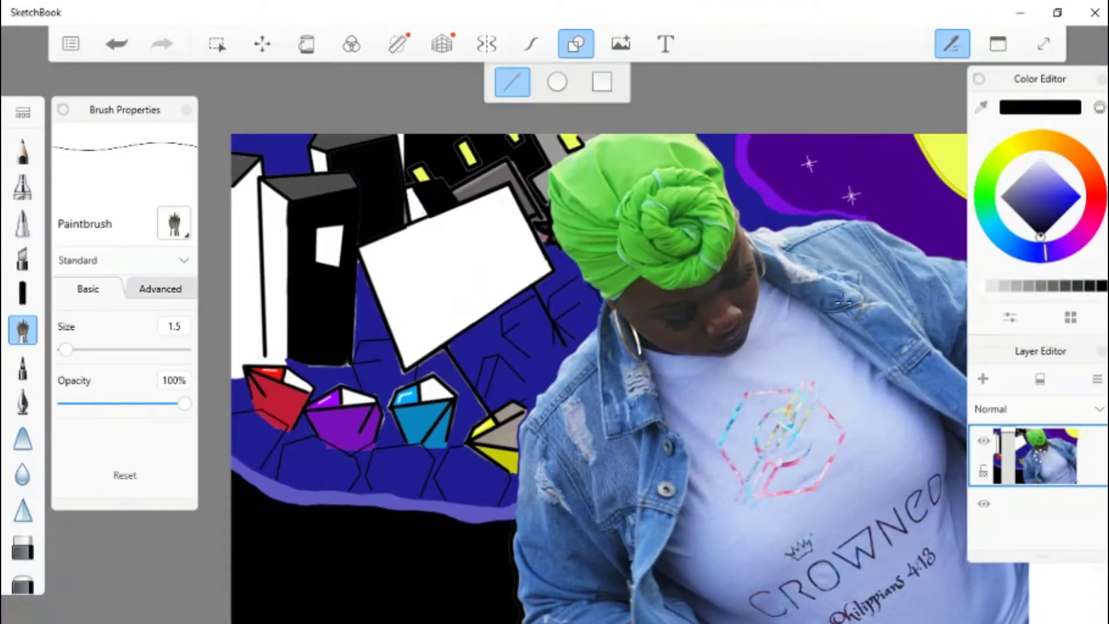
pyautogui.scroll(4, 844, 301)
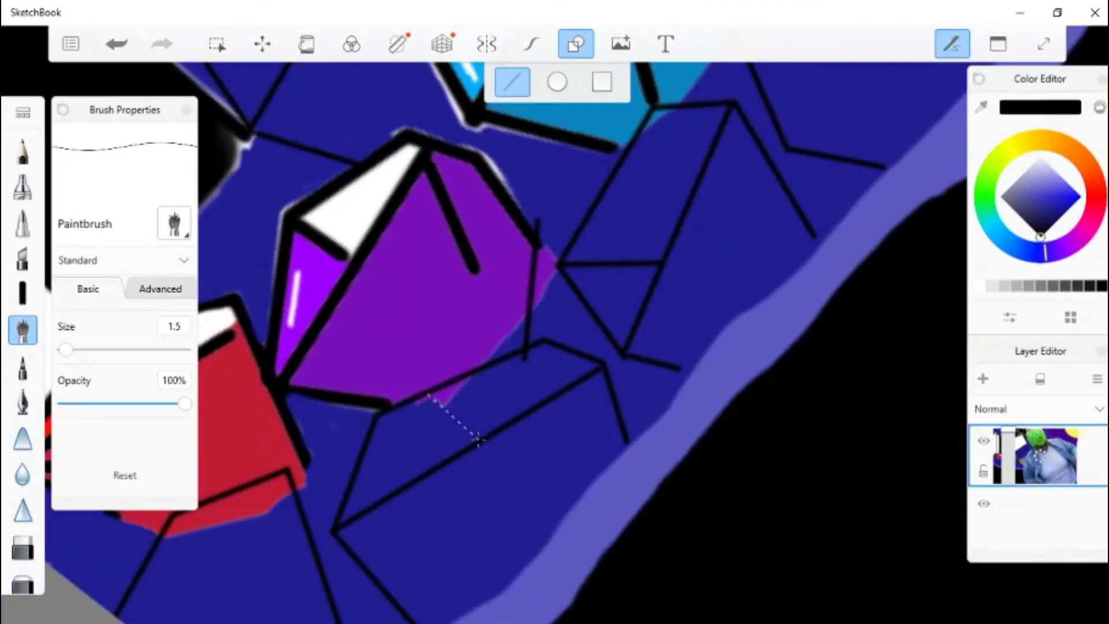
pyautogui.scroll(2, 599, 317)
pyautogui.click(120, 43)
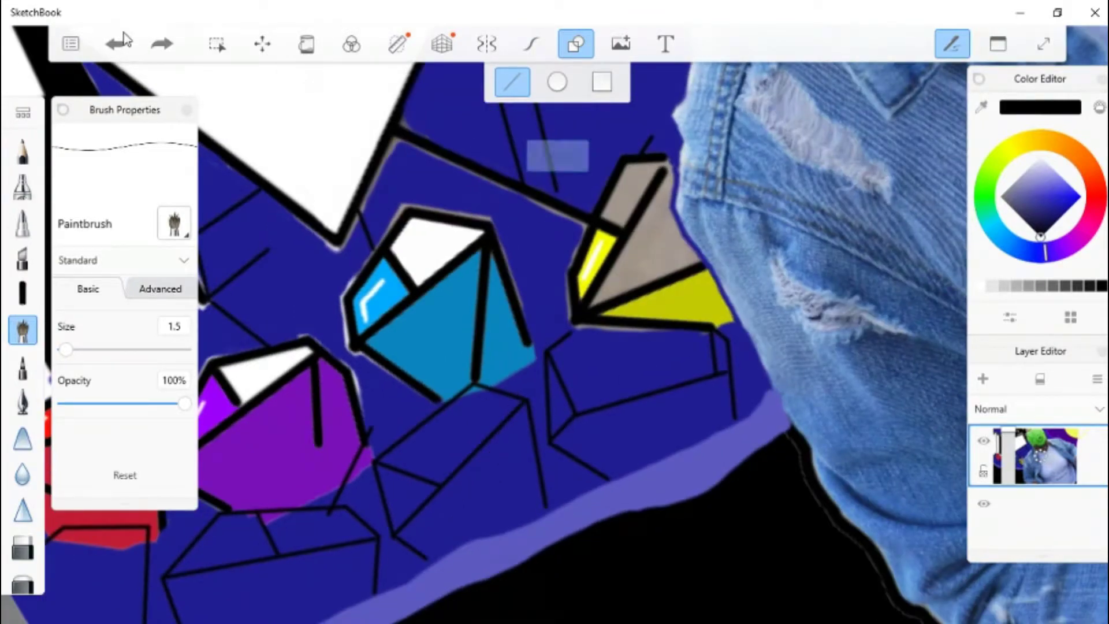
pyautogui.hotkey('ctrl', 'y')
pyautogui.scroll(-2, 826, 199)
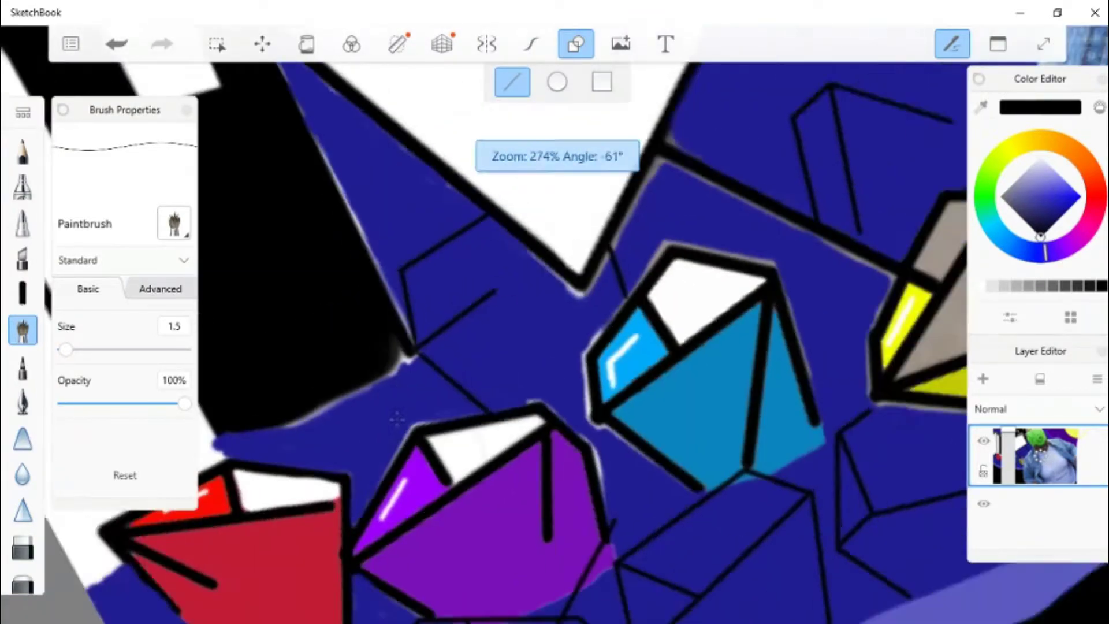
pyautogui.scroll(3, 826, 198)
# - Flood-fill the second lower tent's upper panels in green and white, and the third's in yellow and white
pyautogui.click(307, 44)
pyautogui.click(370, 537)
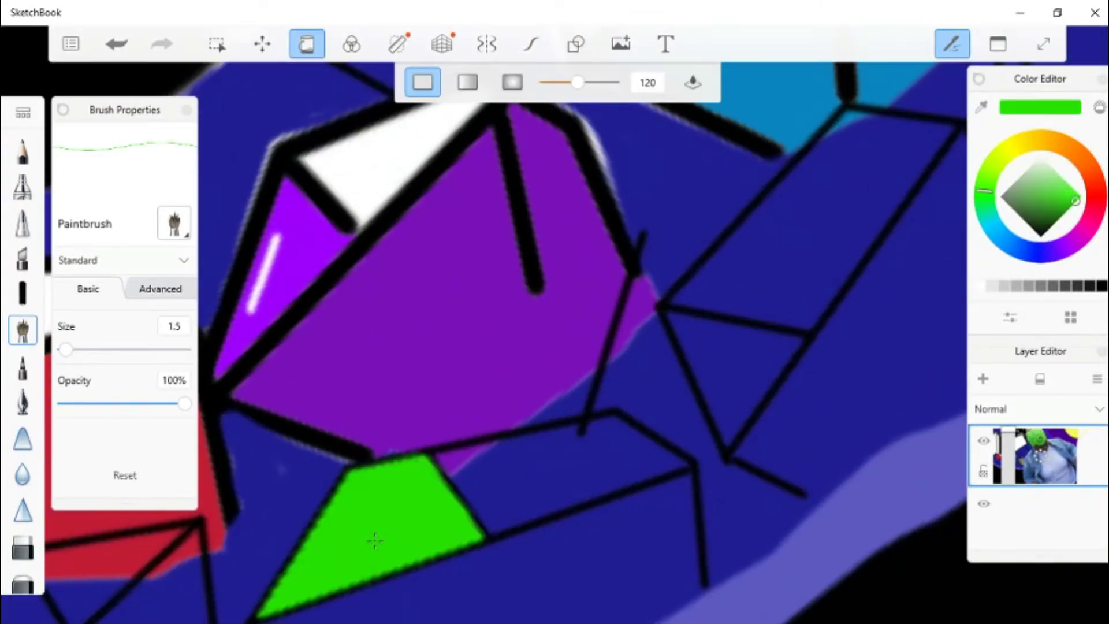
pyautogui.click(992, 285)
pyautogui.click(566, 474)
pyautogui.click(733, 364)
pyautogui.click(1029, 141)
pyautogui.scroll(-2, 823, 254)
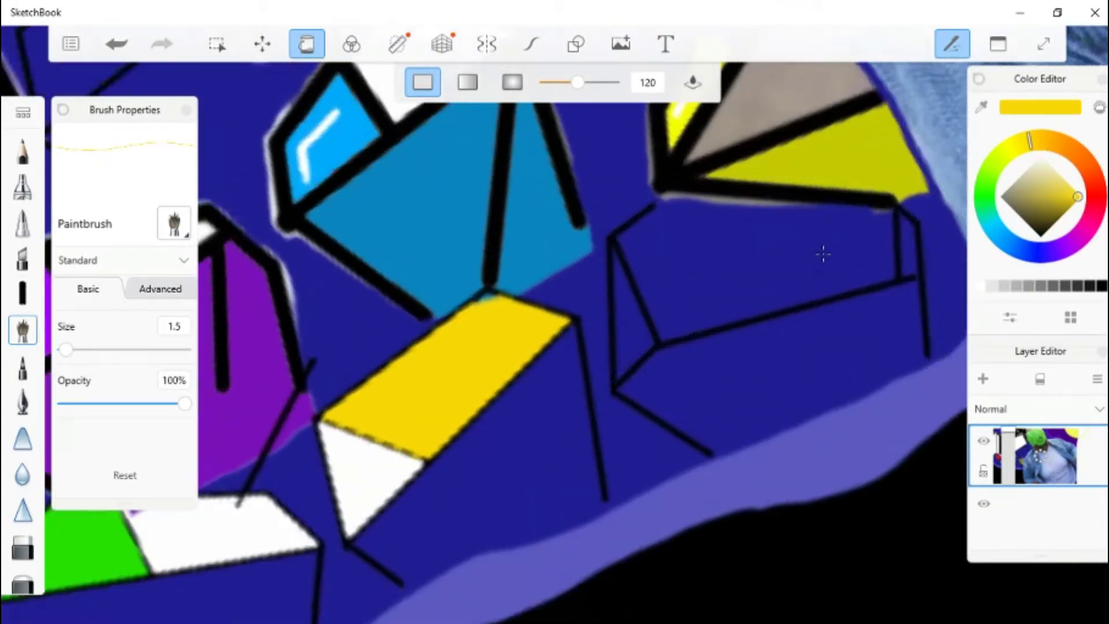
# - Flood-fill the narrow triangular panel of the fourth lower tent with white
pyautogui.click(1095, 198)
pyautogui.scroll(-2, 1069, 243)
pyautogui.scroll(3, 1055, 256)
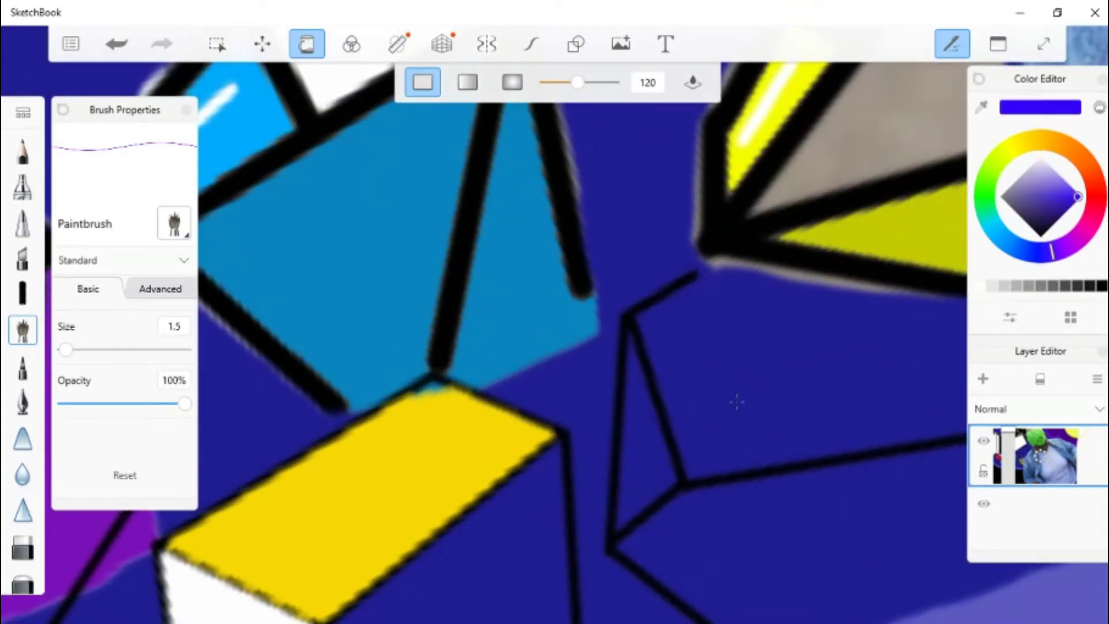
pyautogui.scroll(-2, 693, 413)
pyautogui.scroll(3, 643, 426)
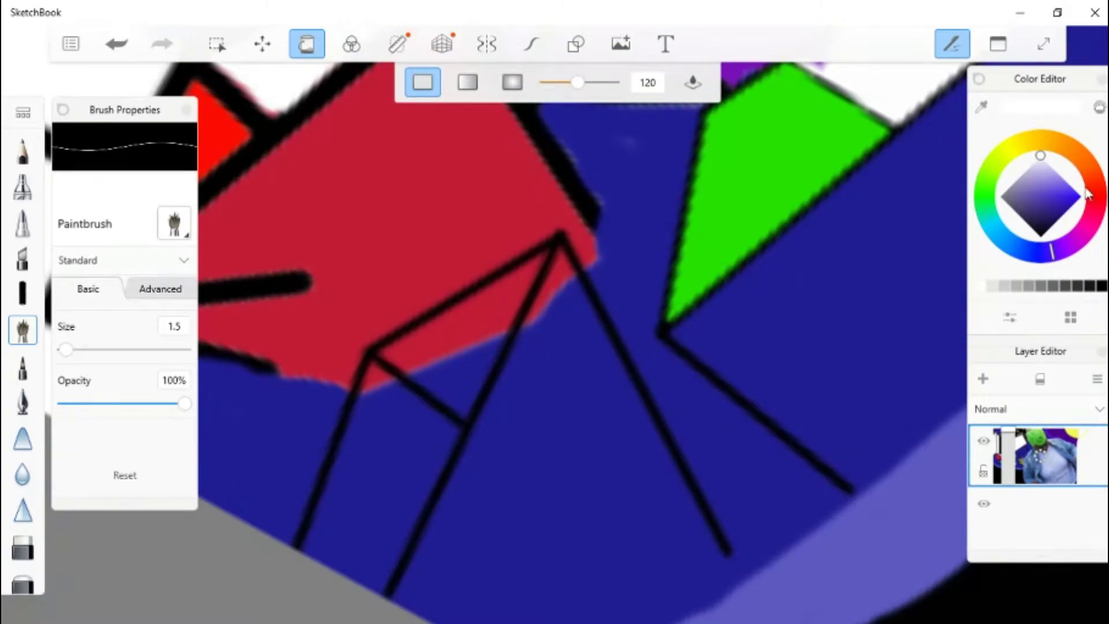
# - Flood-fill the first lower tent's upper panels, one in white and one in hot pink
pyautogui.click(409, 399)
pyautogui.click(1091, 218)
pyautogui.click(1078, 197)
pyautogui.scroll(-4, 694, 347)
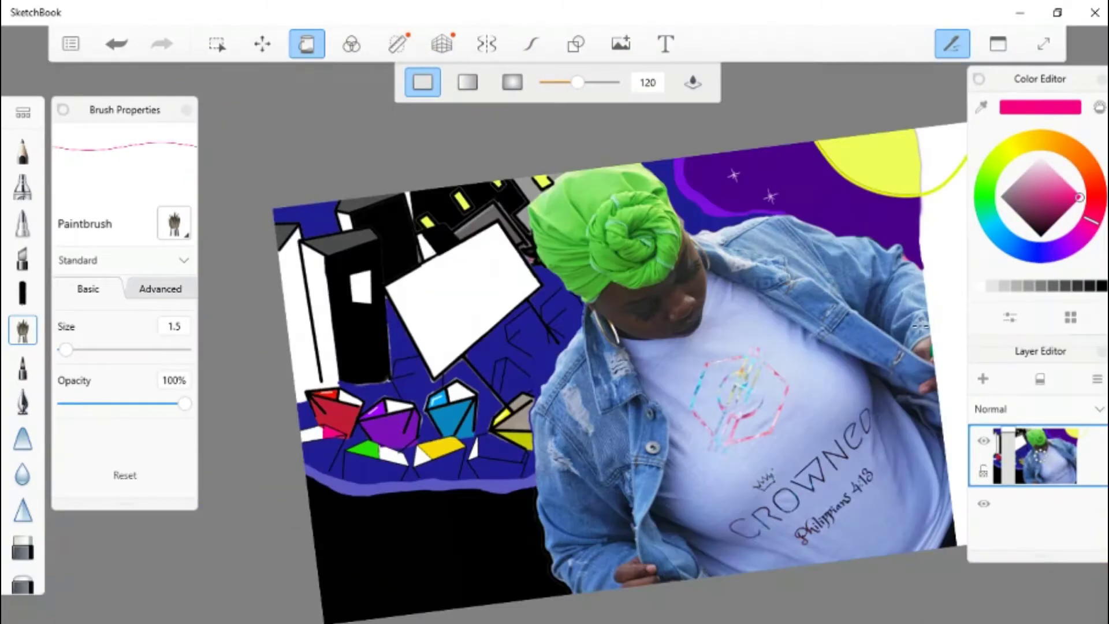
# - Paint white highlight strokes on the pink and green panels of the lower tents with the paintbrush
pyautogui.scroll(5, 656, 347)
pyautogui.press('b')
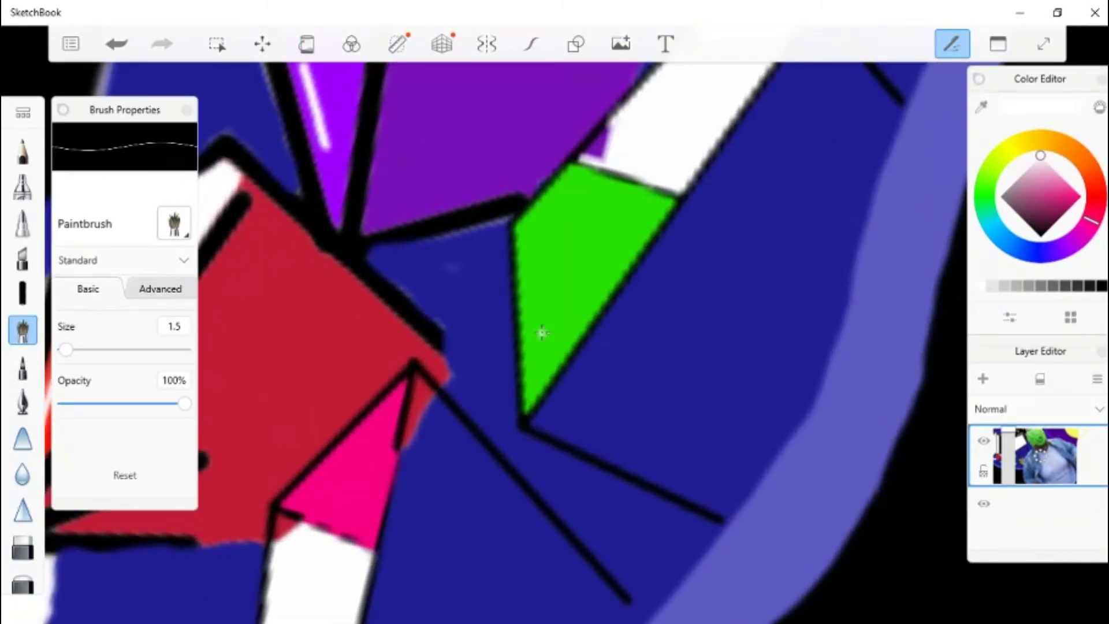
pyautogui.scroll(-5, 529, 246)
pyautogui.scroll(5, 456, 254)
pyautogui.moveTo(436, 288); pyautogui.dragTo(471, 227)
pyautogui.scroll(-3, 520, 173)
pyautogui.scroll(3, 578, 202)
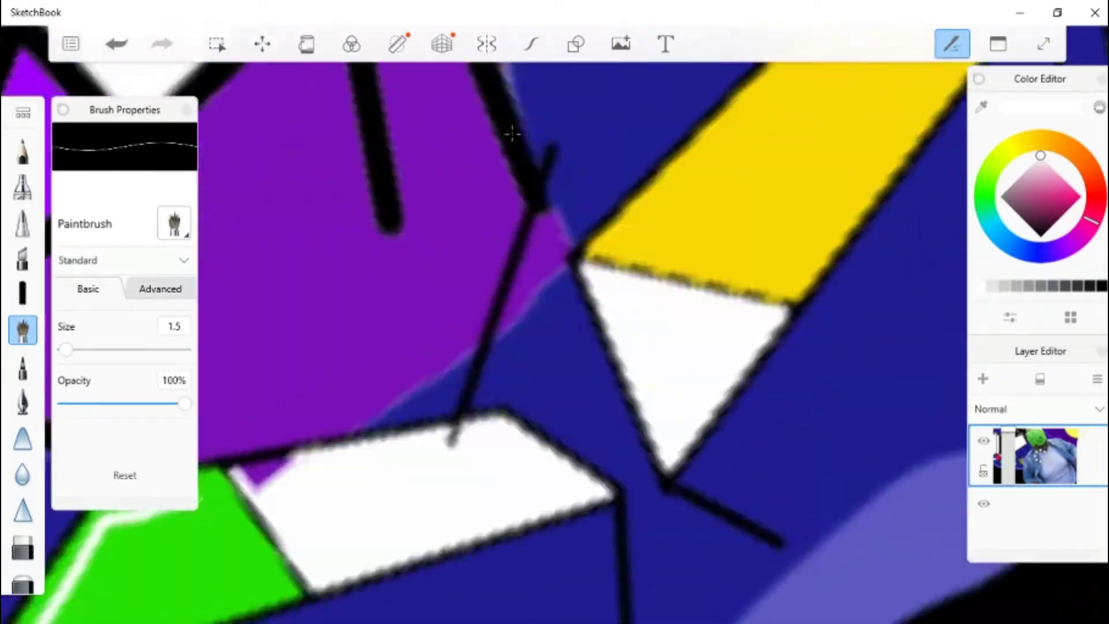
# - Paint bent white highlight strokes on the yellow panel and the fourth lower tent's dark blue upper panel
pyautogui.scroll(2, 665, 220)
pyautogui.moveTo(638, 249); pyautogui.dragTo(694, 181)
pyautogui.scroll(-3, 845, 139)
pyautogui.scroll(2, 738, 256)
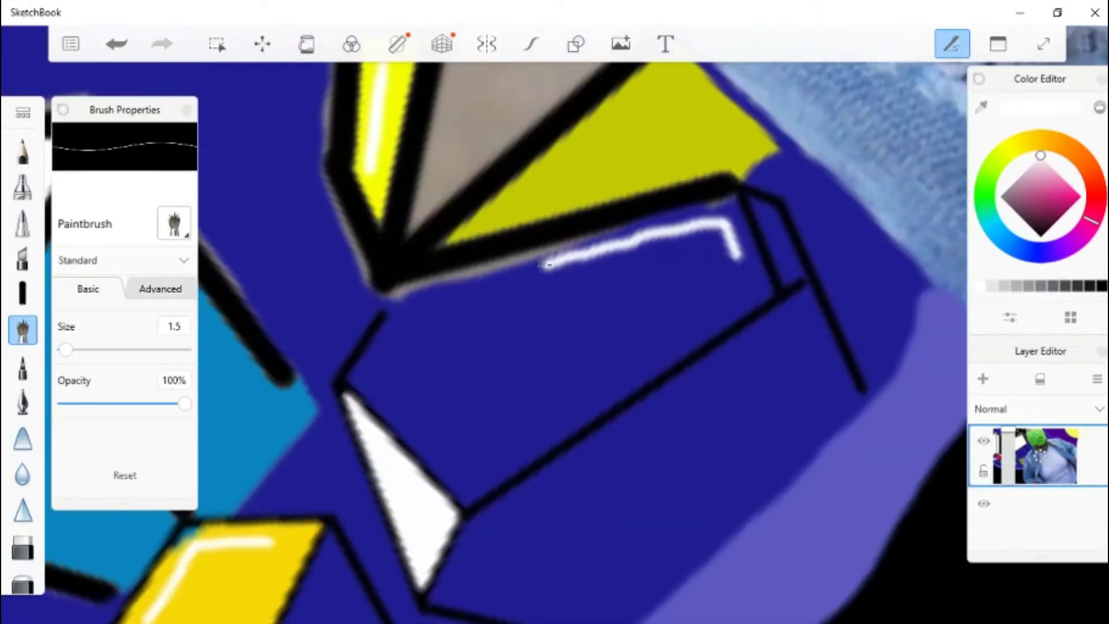
pyautogui.scroll(-3, 547, 265)
pyautogui.scroll(4, 520, 289)
# - Derive a darker green from the green panel's color and start painting the body below it with a size 6.3 paintbrush
pyautogui.click(981, 104)
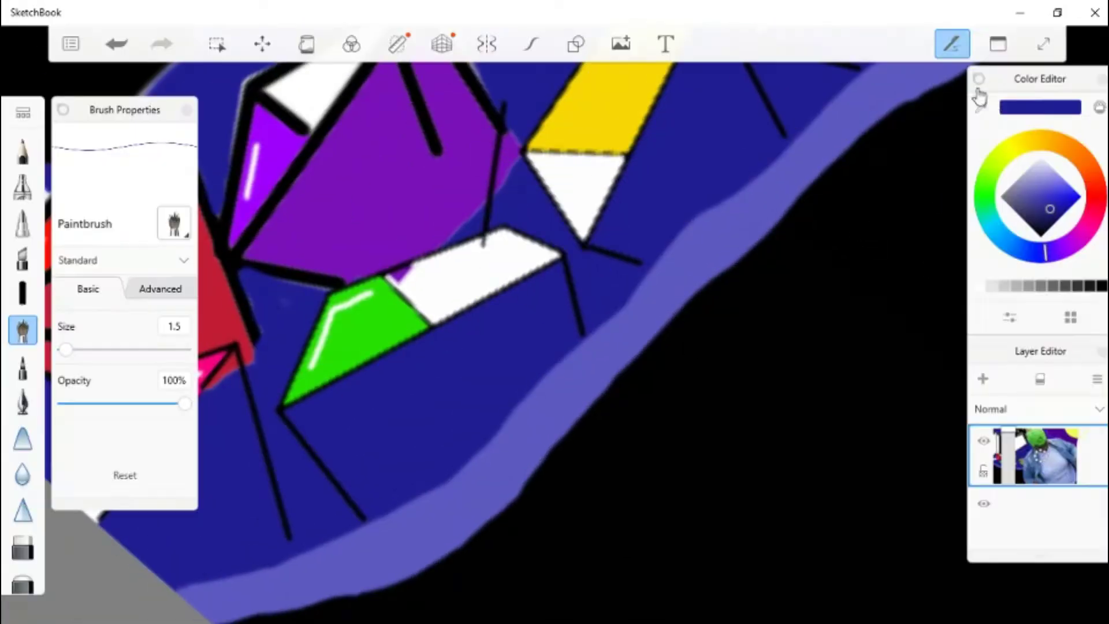
pyautogui.click(359, 335)
pyautogui.scroll(3, 463, 347)
pyautogui.moveTo(525, 376); pyautogui.dragTo(578, 231)
pyautogui.moveTo(65, 349); pyautogui.dragTo(71, 349)
pyautogui.moveTo(347, 376)
pyautogui.mouseDown()
pyautogui.moveTo(558, 421)
pyautogui.moveTo(404, 248)
pyautogui.moveTo(635, 259)
pyautogui.moveTo(370, 266)
pyautogui.mouseUp()
pyautogui.click(117, 43)
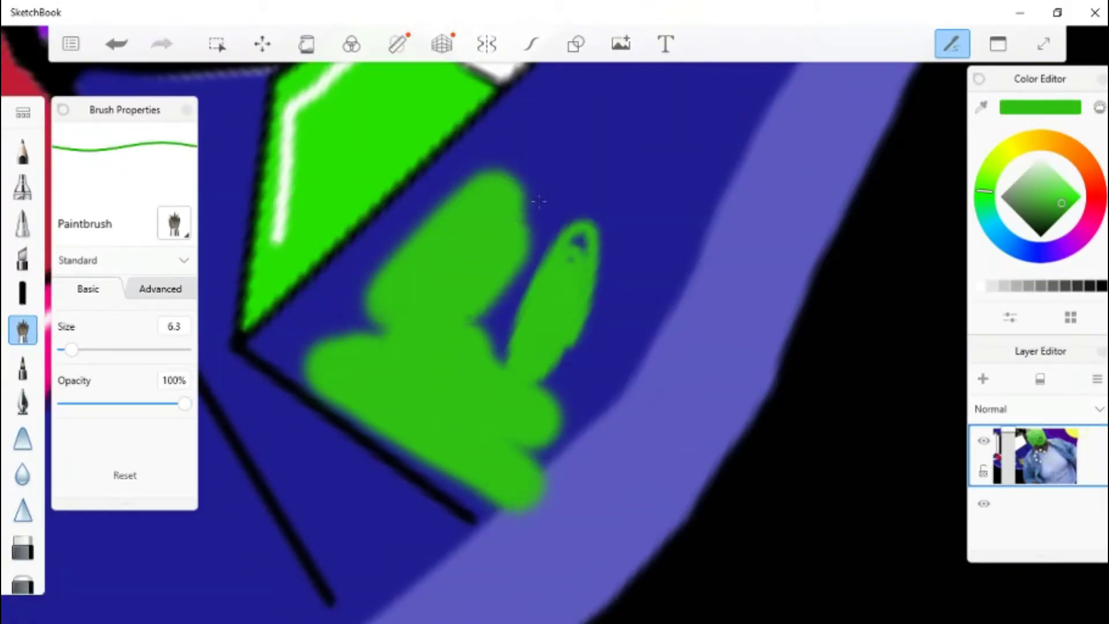
# - Cover the second lower tent's body with darker green between its outlines and the light violet band
pyautogui.moveTo(539, 201)
pyautogui.mouseDown()
pyautogui.moveTo(520, 289)
pyautogui.moveTo(595, 309)
pyautogui.moveTo(549, 235)
pyautogui.mouseUp()
pyautogui.scroll(2, 550, 235)
pyautogui.click(484, 264)
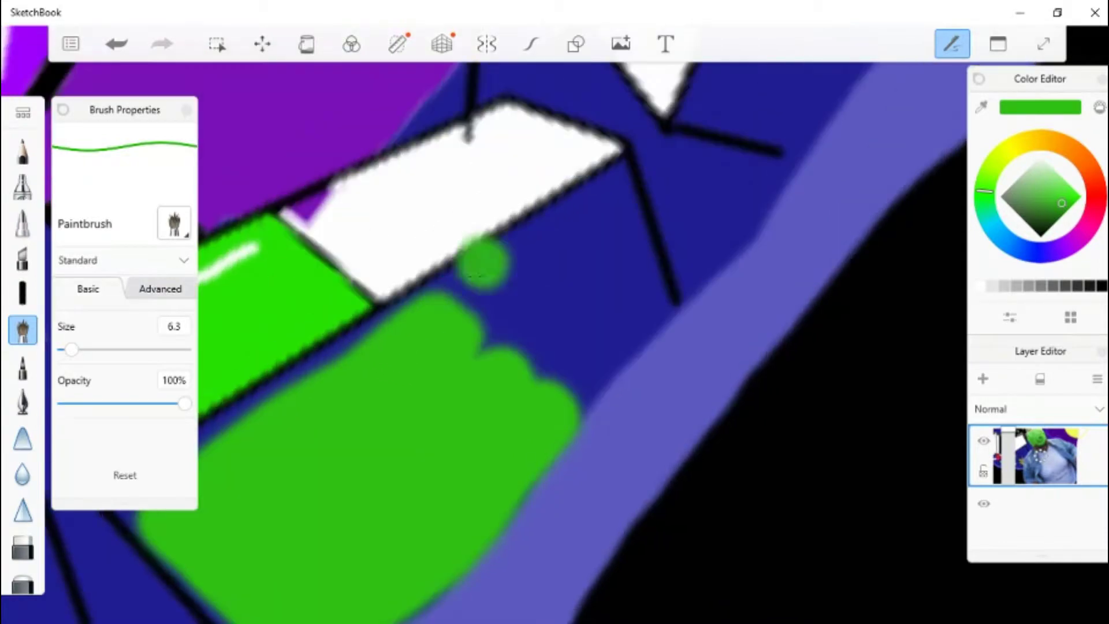
pyautogui.moveTo(483, 264)
pyautogui.mouseDown()
pyautogui.moveTo(635, 324)
pyautogui.moveTo(462, 300)
pyautogui.moveTo(384, 318)
pyautogui.moveTo(324, 370)
pyautogui.mouseUp()
pyautogui.scroll(-2, 513, 292)
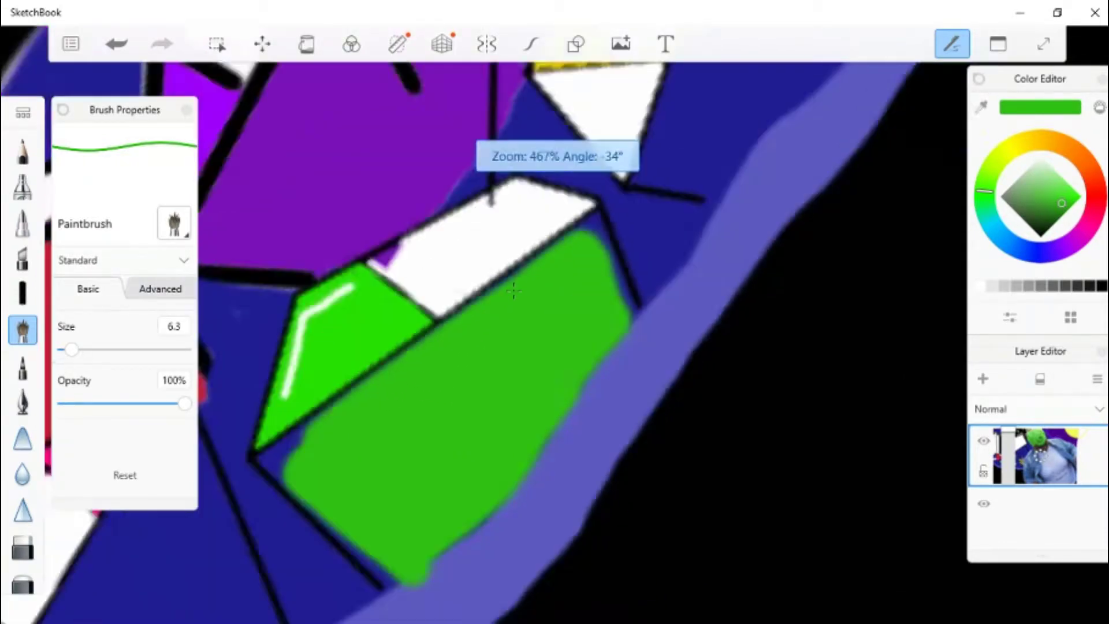
# - Fill the remaining gaps along the green body's black outlines with a size 0.8 paintbrush
pyautogui.scroll(2, 513, 292)
pyautogui.moveTo(570, 420); pyautogui.dragTo(748, 507)
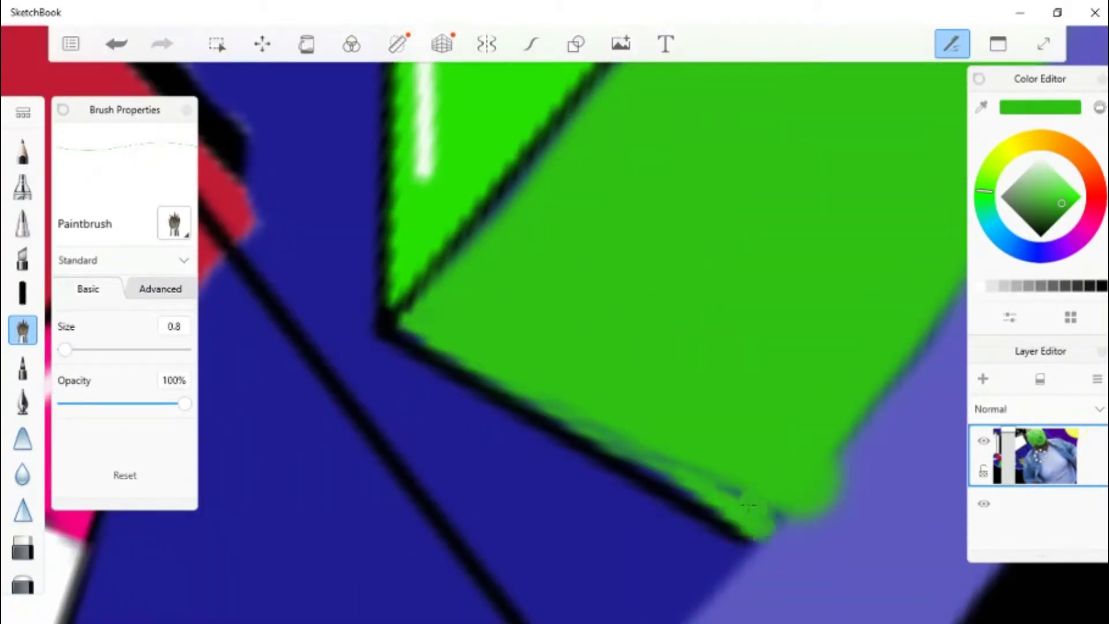
pyautogui.moveTo(667, 475)
pyautogui.mouseDown()
pyautogui.moveTo(606, 324)
pyautogui.moveTo(584, 173)
pyautogui.moveTo(705, 286)
pyautogui.moveTo(653, 179)
pyautogui.moveTo(832, 532)
pyautogui.moveTo(595, 185)
pyautogui.mouseUp()
pyautogui.scroll(-3, 618, 282)
pyautogui.scroll(3, 618, 282)
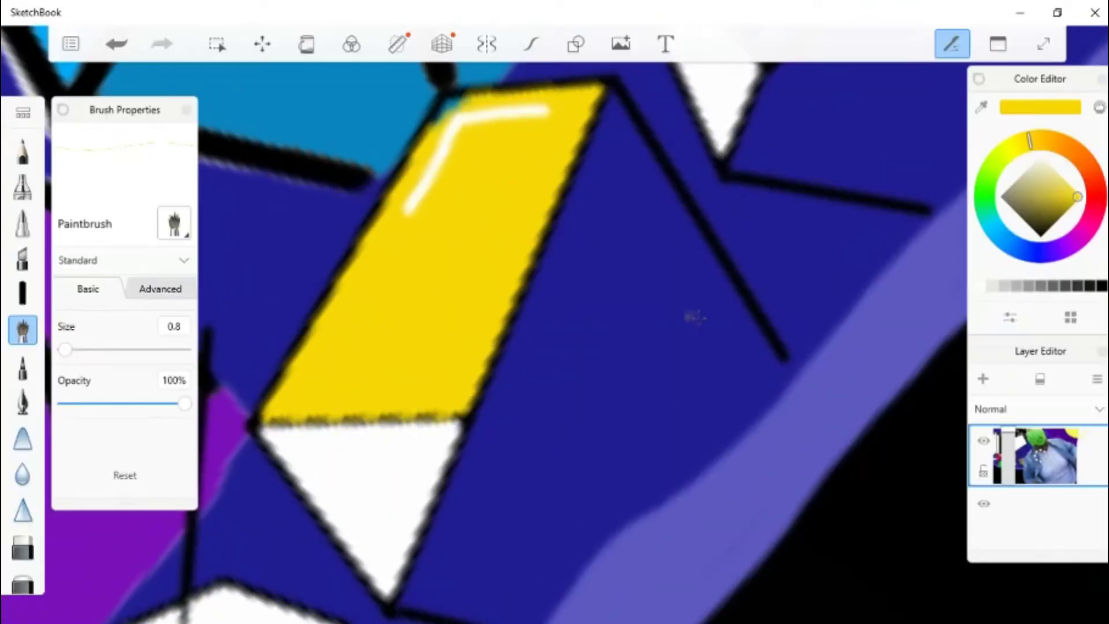
# - Cover the third lower tent's body with a darker, muted yellow up to its outlines and the light violet band, using a size 2.9 paintbrush
pyautogui.moveTo(65, 350); pyautogui.dragTo(80, 349)
pyautogui.moveTo(570, 359)
pyautogui.mouseDown()
pyautogui.moveTo(614, 339)
pyautogui.moveTo(572, 327)
pyautogui.moveTo(491, 566)
pyautogui.mouseUp()
pyautogui.moveTo(81, 350); pyautogui.dragTo(68, 350)
pyautogui.moveTo(716, 271)
pyautogui.mouseDown()
pyautogui.moveTo(740, 343)
pyautogui.moveTo(572, 514)
pyautogui.moveTo(480, 457)
pyautogui.mouseUp()
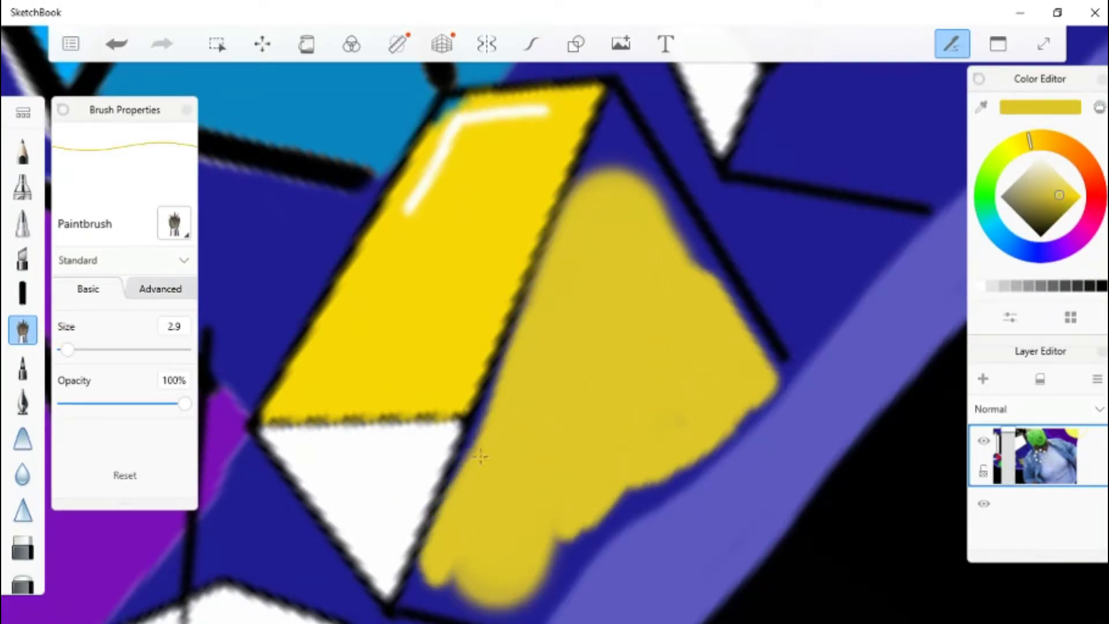
pyautogui.moveTo(619, 107); pyautogui.dragTo(611, 148)
pyautogui.scroll(-3, 612, 149)
pyautogui.moveTo(456, 323)
pyautogui.mouseDown()
pyautogui.moveTo(496, 346)
pyautogui.moveTo(448, 287)
pyautogui.mouseUp()
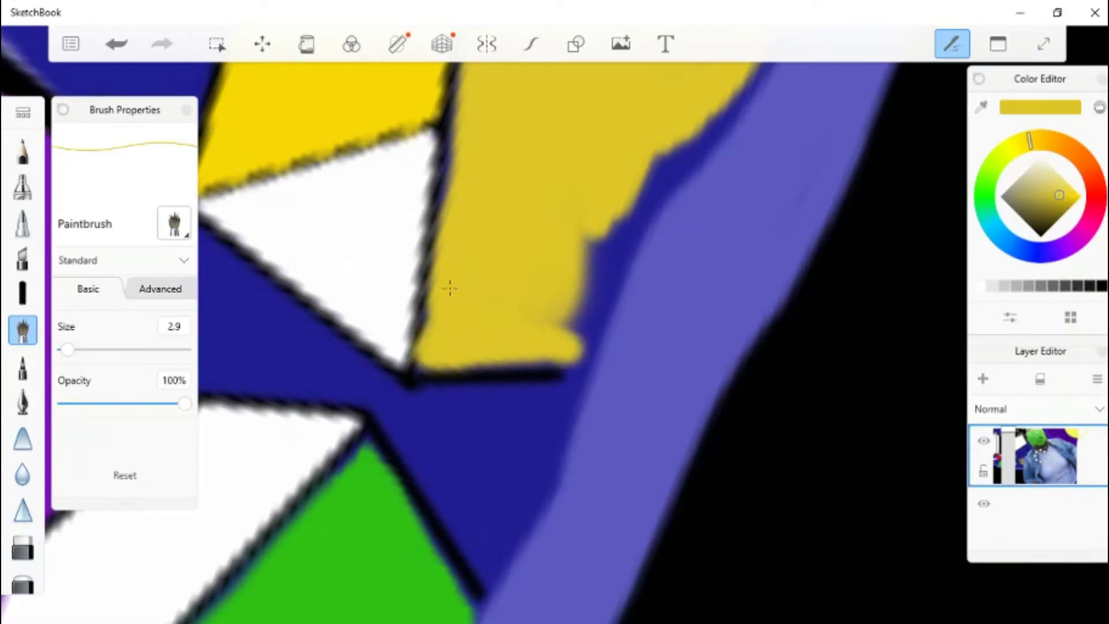
pyautogui.scroll(3, 448, 287)
# - Derive a greyish blue from the fourth lower tent's dark blue panel and paint the body below it
pyautogui.moveTo(486, 439)
pyautogui.mouseDown()
pyautogui.moveTo(475, 356)
pyautogui.moveTo(555, 231)
pyautogui.mouseUp()
pyautogui.keyDown('alt'); pyautogui.click(555, 231); pyautogui.keyUp('alt')
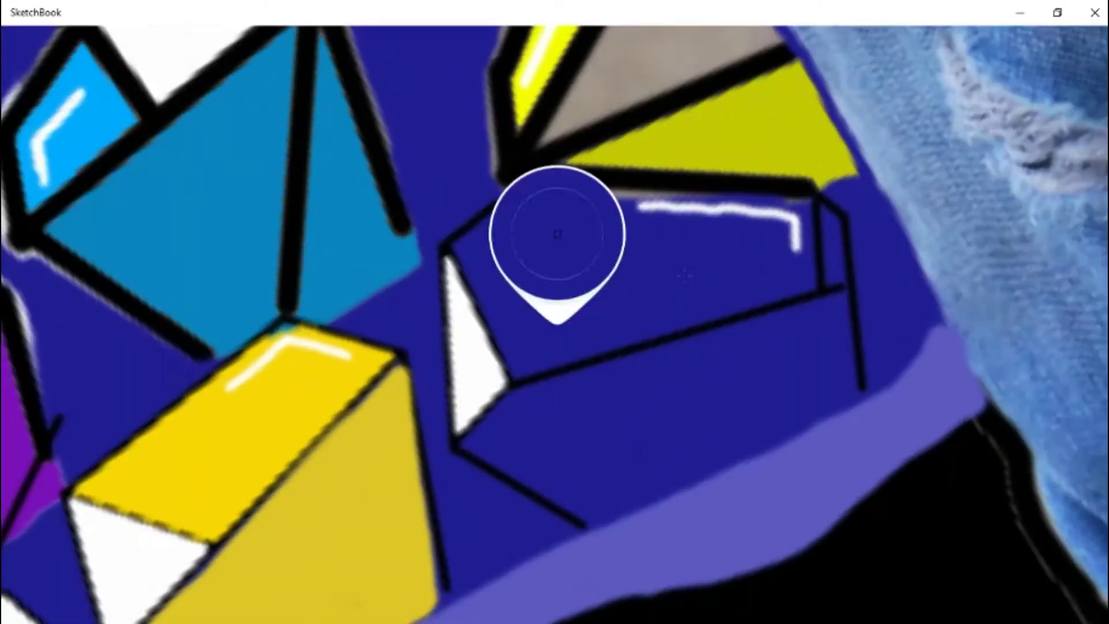
pyautogui.moveTo(765, 363); pyautogui.dragTo(534, 440)
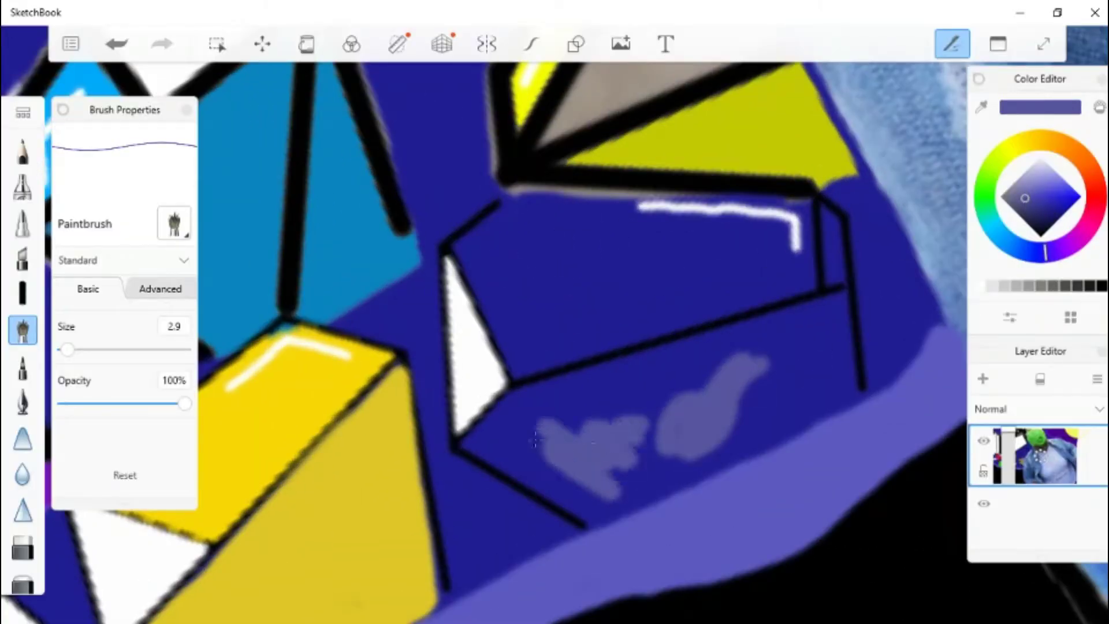
pyautogui.click(108, 49)
pyautogui.moveTo(682, 364); pyautogui.dragTo(487, 432)
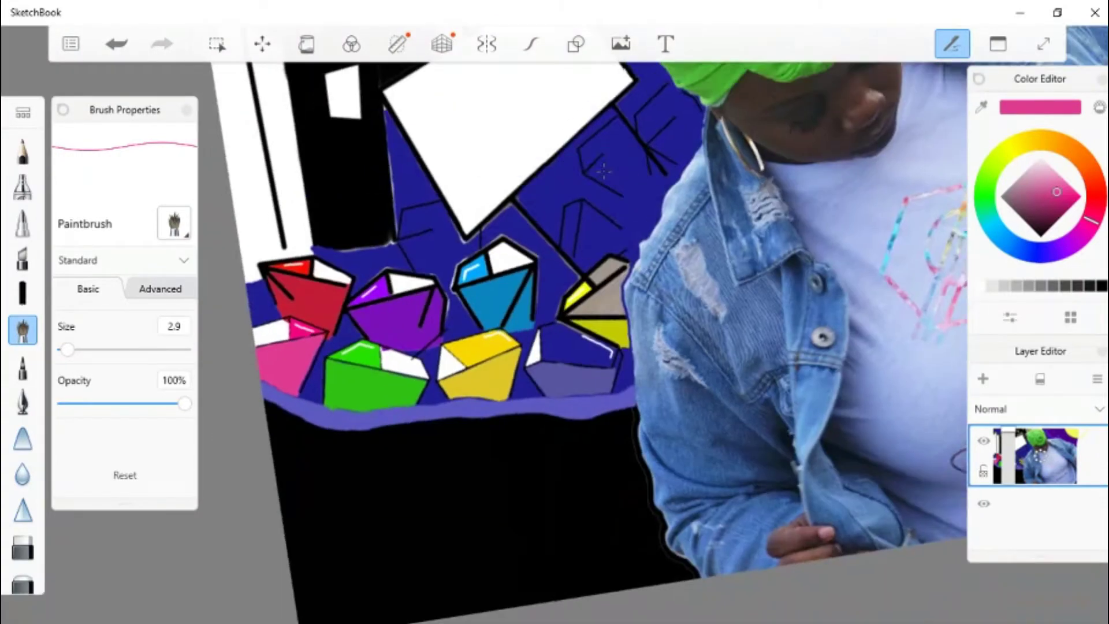
# - Touch up the second lower tent's white panel and the neighbouring purple body, and paint light yellow along the moon's inner edge
pyautogui.press('Tab')
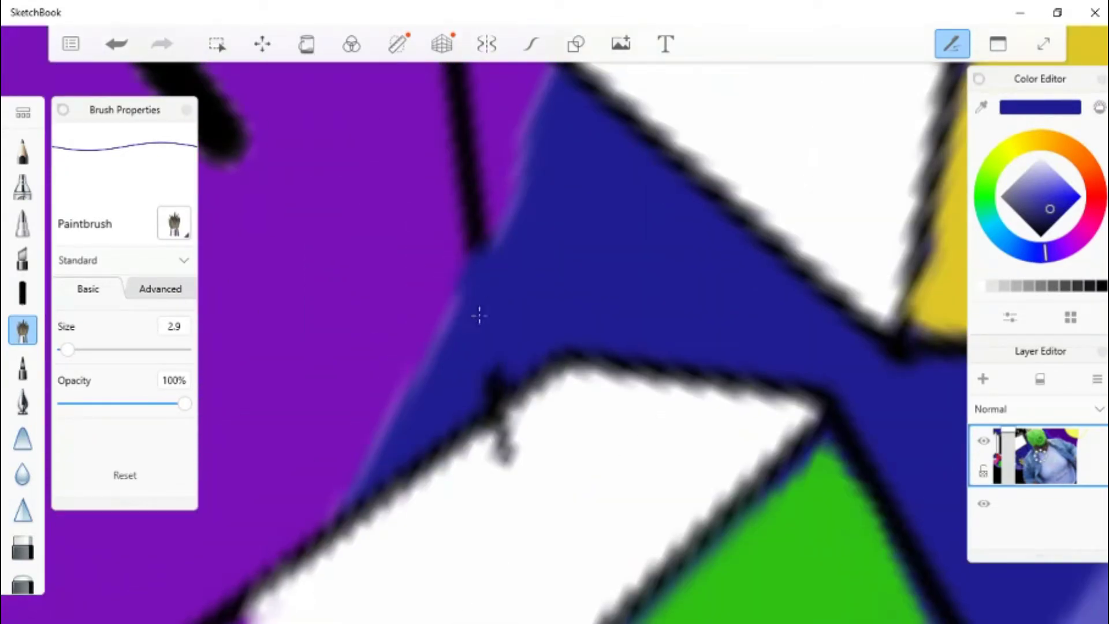
pyautogui.click(988, 287)
pyautogui.keyDown('alt'); pyautogui.click(471, 234); pyautogui.keyUp('alt')
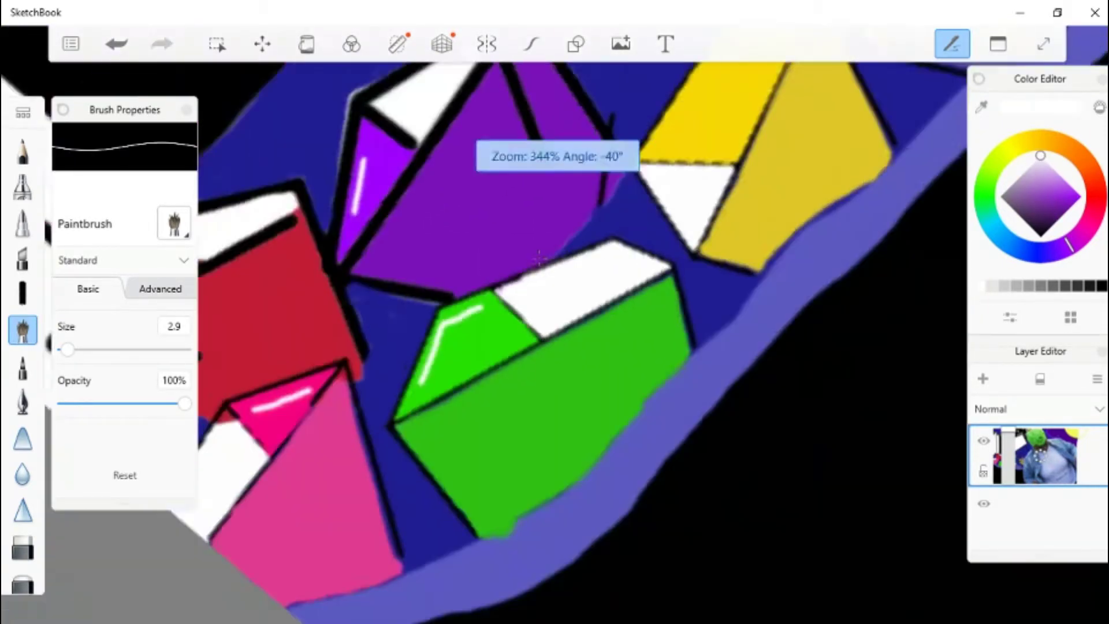
pyautogui.keyDown('alt'); pyautogui.click(529, 283); pyautogui.keyUp('alt')
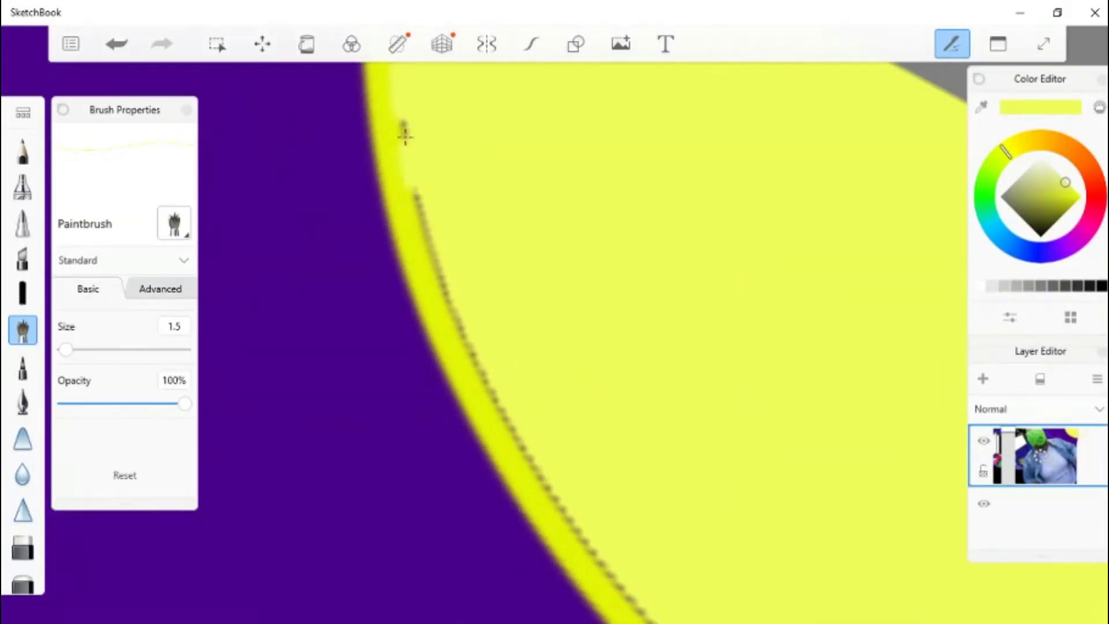
pyautogui.moveTo(403, 129)
pyautogui.mouseDown()
pyautogui.moveTo(456, 315)
pyautogui.moveTo(488, 366)
pyautogui.mouseUp()
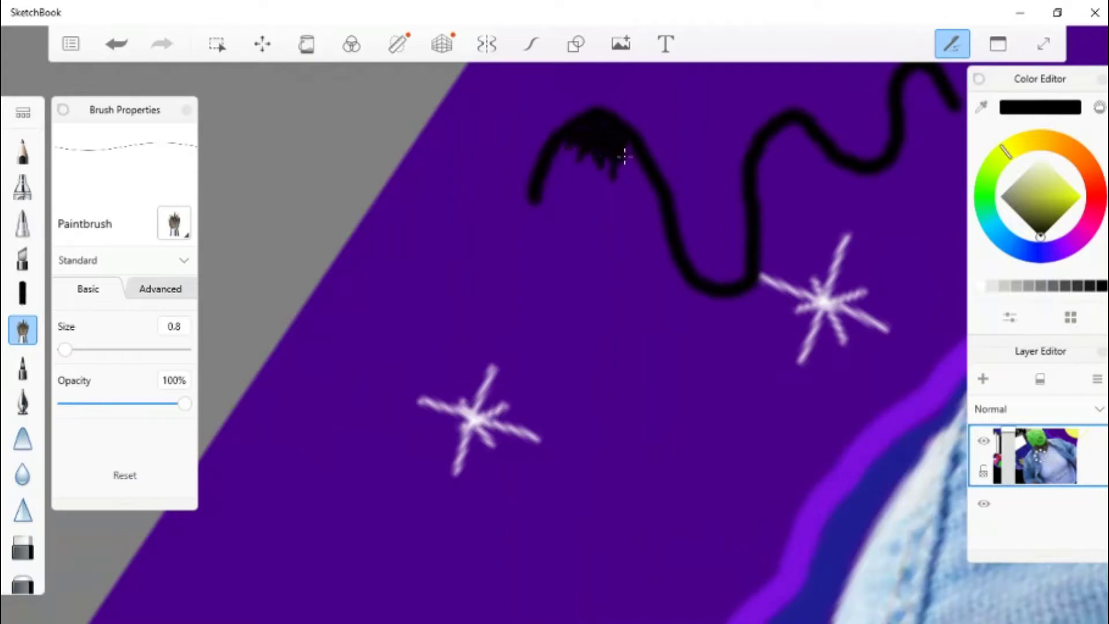
# - Draw black wavy lines across the purple sky around the white stars with a size 2.2 paintbrush
pyautogui.moveTo(804, 126); pyautogui.dragTo(837, 150)
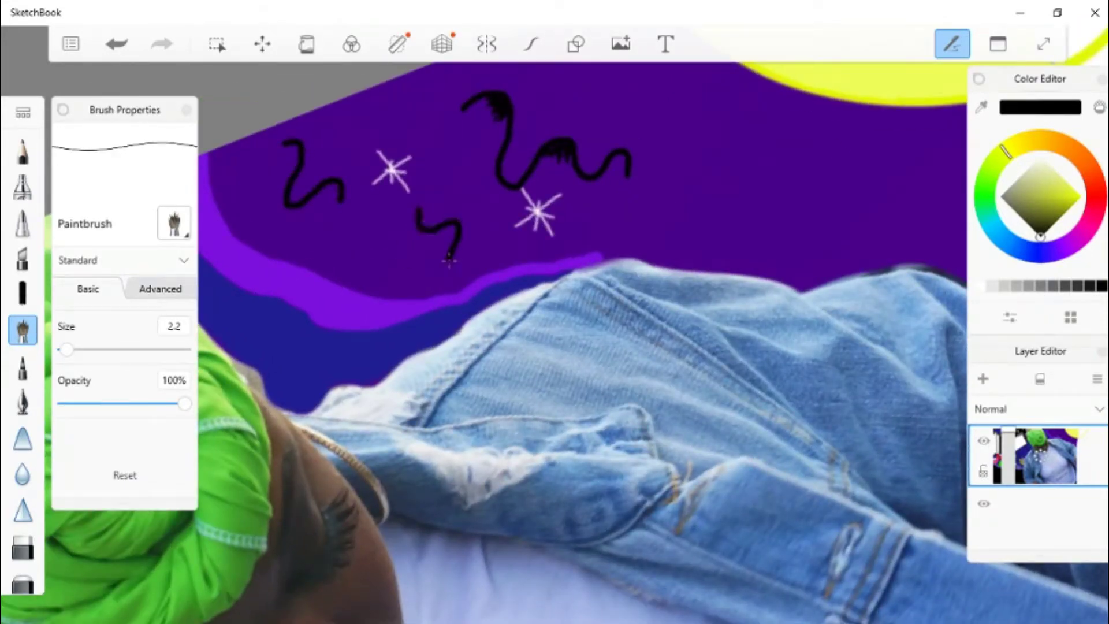
pyautogui.moveTo(710, 166); pyautogui.dragTo(385, 233)
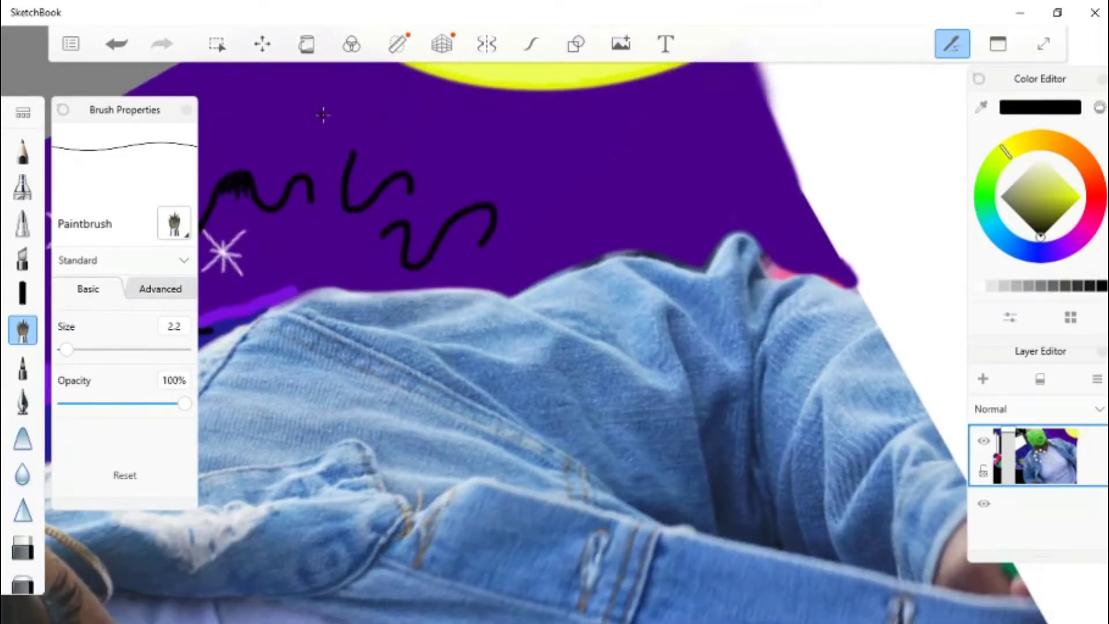
pyautogui.moveTo(733, 133); pyautogui.dragTo(367, 301)
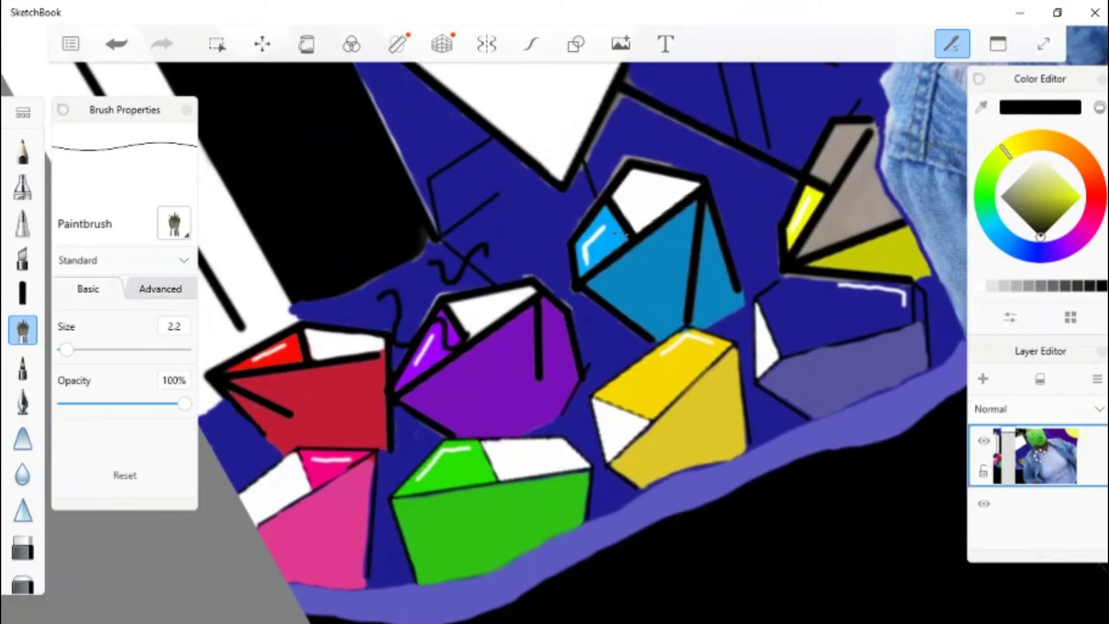
# - Draw black wavy lines over the dark blue area, the tents and the white sign with the size 2.2 paintbrush
pyautogui.moveTo(615, 233); pyautogui.dragTo(493, 256)
pyautogui.moveTo(753, 144); pyautogui.dragTo(644, 332)
pyautogui.moveTo(499, 315)
pyautogui.mouseDown()
pyautogui.moveTo(581, 292)
pyautogui.moveTo(520, 289)
pyautogui.moveTo(473, 436)
pyautogui.mouseUp()
pyautogui.moveTo(710, 195); pyautogui.dragTo(538, 312)
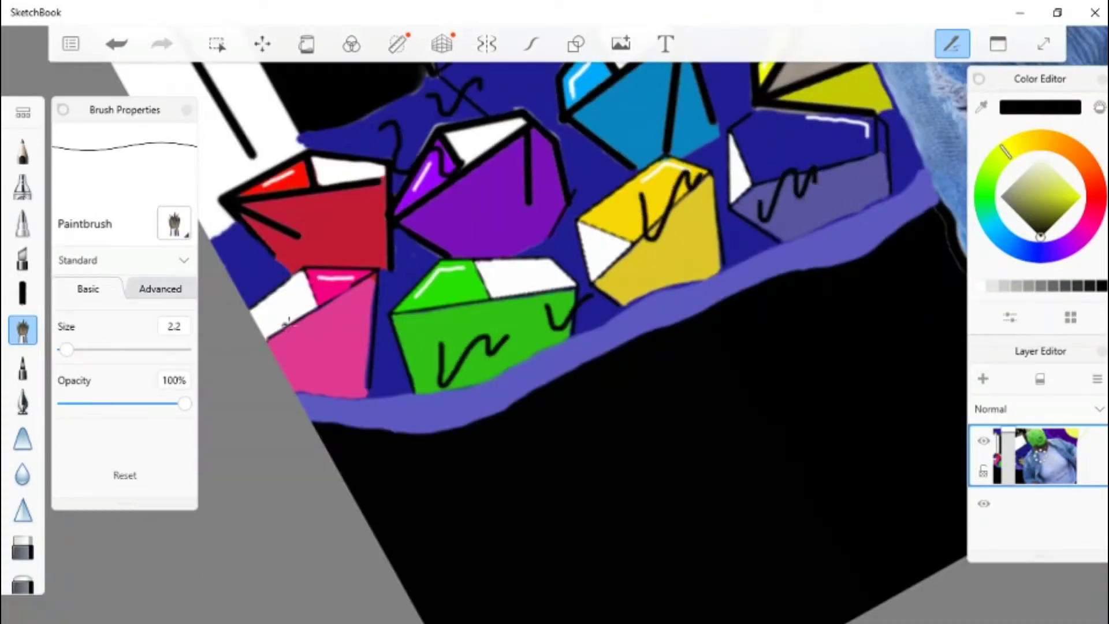
pyautogui.moveTo(538, 312); pyautogui.dragTo(623, 231)
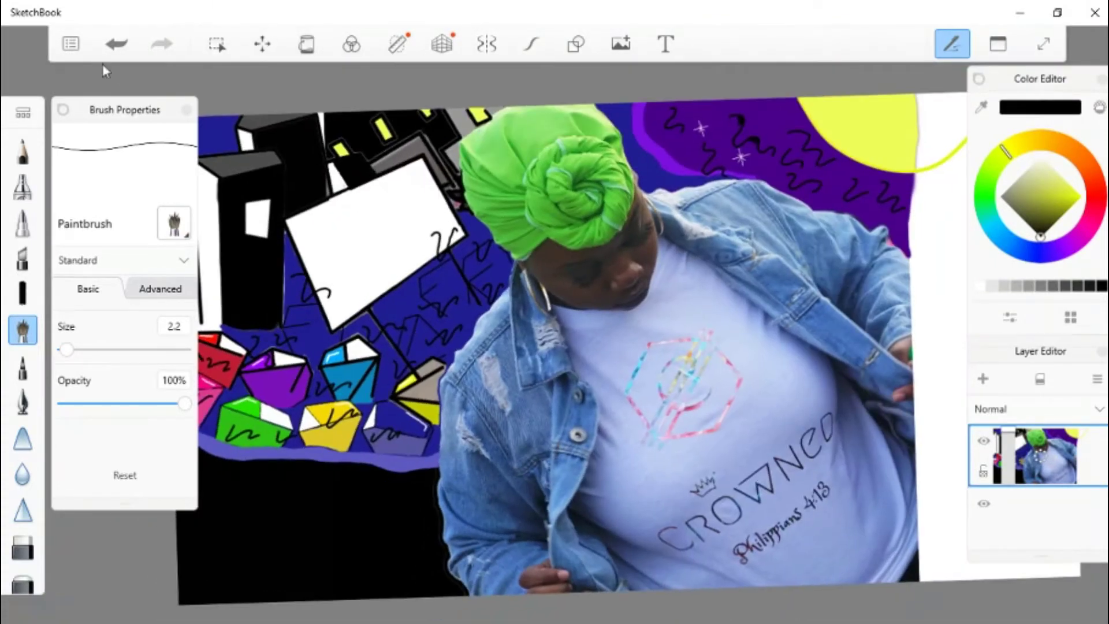
pyautogui.click(116, 44)
pyautogui.moveTo(425, 236); pyautogui.dragTo(520, 362)
# - Fill the crests of the wavy lines above the jacket's shoulder with jagged black drips using a size 0.8 paintbrush
pyautogui.moveTo(67, 350); pyautogui.dragTo(69, 350)
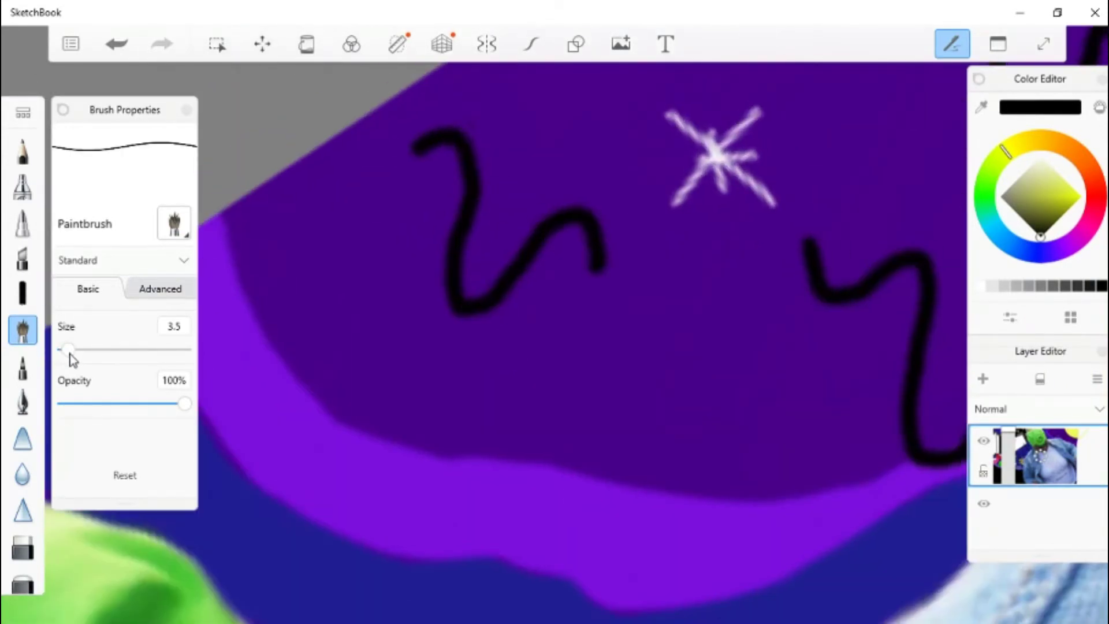
pyautogui.moveTo(585, 247)
pyautogui.mouseDown()
pyautogui.moveTo(567, 261)
pyautogui.moveTo(489, 199)
pyautogui.moveTo(503, 236)
pyautogui.mouseUp()
pyautogui.moveTo(664, 255)
pyautogui.mouseDown()
pyautogui.moveTo(596, 277)
pyautogui.moveTo(585, 310)
pyautogui.mouseUp()
pyautogui.moveTo(699, 260)
pyautogui.mouseDown()
pyautogui.moveTo(817, 203)
pyautogui.moveTo(805, 202)
pyautogui.mouseUp()
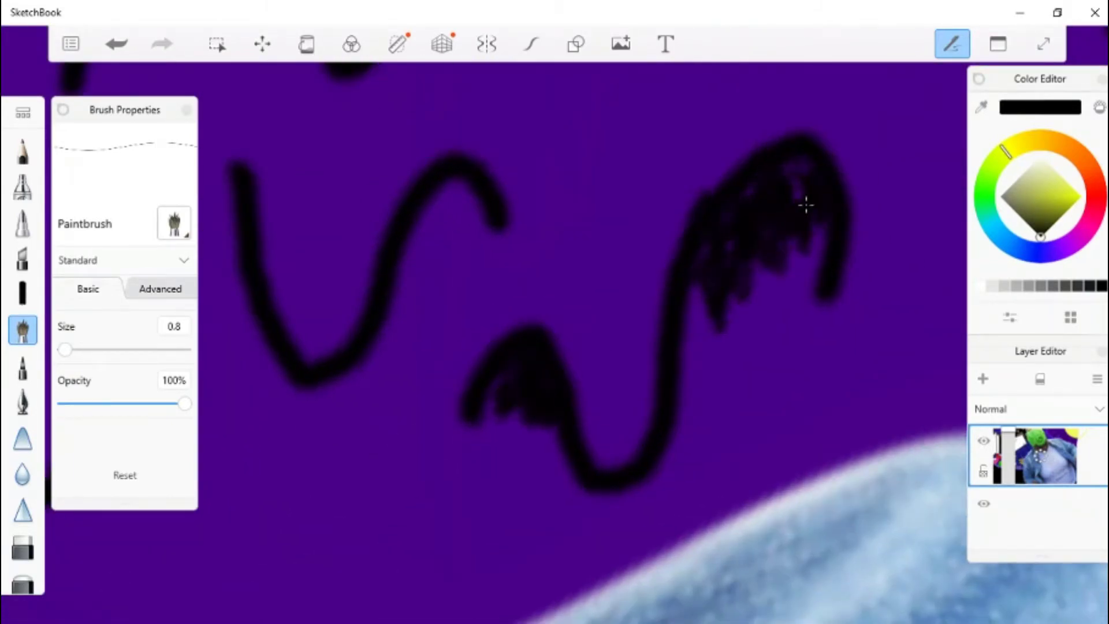
pyautogui.scroll(3, 657, 210)
pyautogui.moveTo(656, 210)
pyautogui.mouseDown()
pyautogui.moveTo(759, 202)
pyautogui.moveTo(722, 242)
pyautogui.mouseUp()
pyautogui.scroll(-3, 470, 416)
pyautogui.scroll(3, 470, 416)
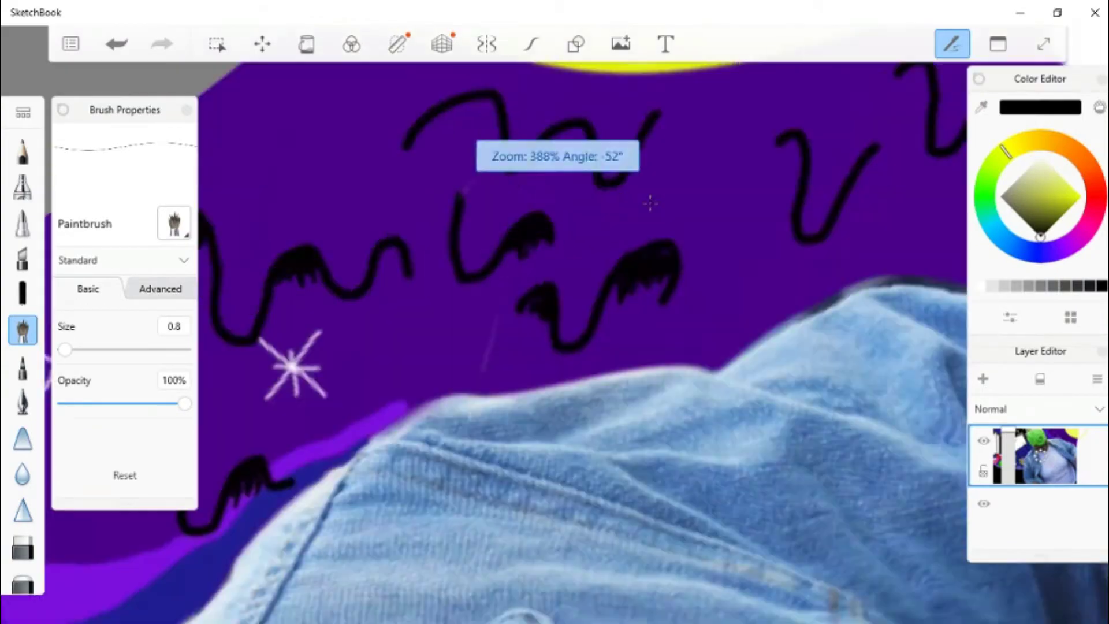
# - Add jagged black drips under the crests of the wavy lines below the moon and near the sky's white edge
pyautogui.moveTo(428, 196)
pyautogui.mouseDown()
pyautogui.moveTo(376, 241)
pyautogui.moveTo(408, 226)
pyautogui.mouseUp()
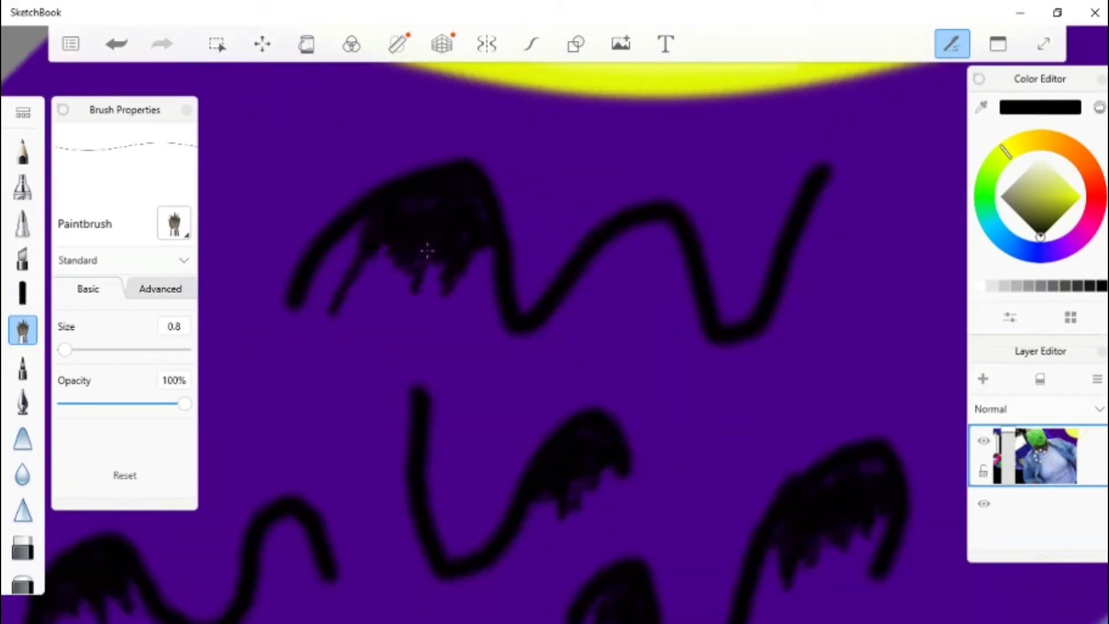
pyautogui.scroll(-3, 428, 251)
pyautogui.scroll(3, 624, 190)
pyautogui.scroll(-3, 626, 192)
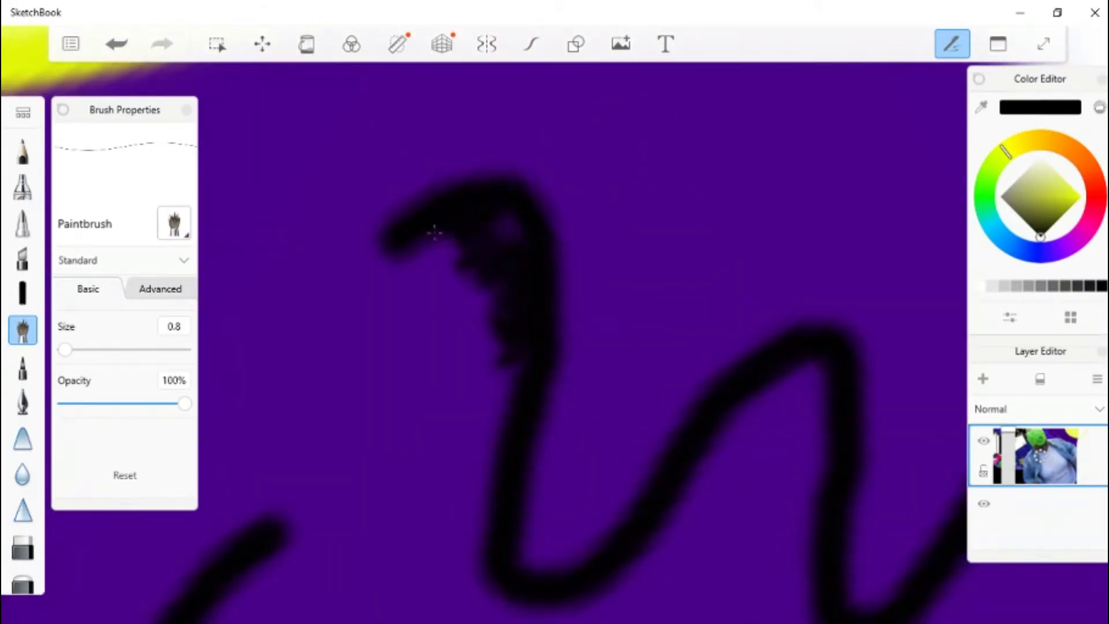
pyautogui.scroll(-3, 502, 338)
pyautogui.moveTo(769, 393); pyautogui.dragTo(800, 309)
pyautogui.scroll(-3, 800, 309)
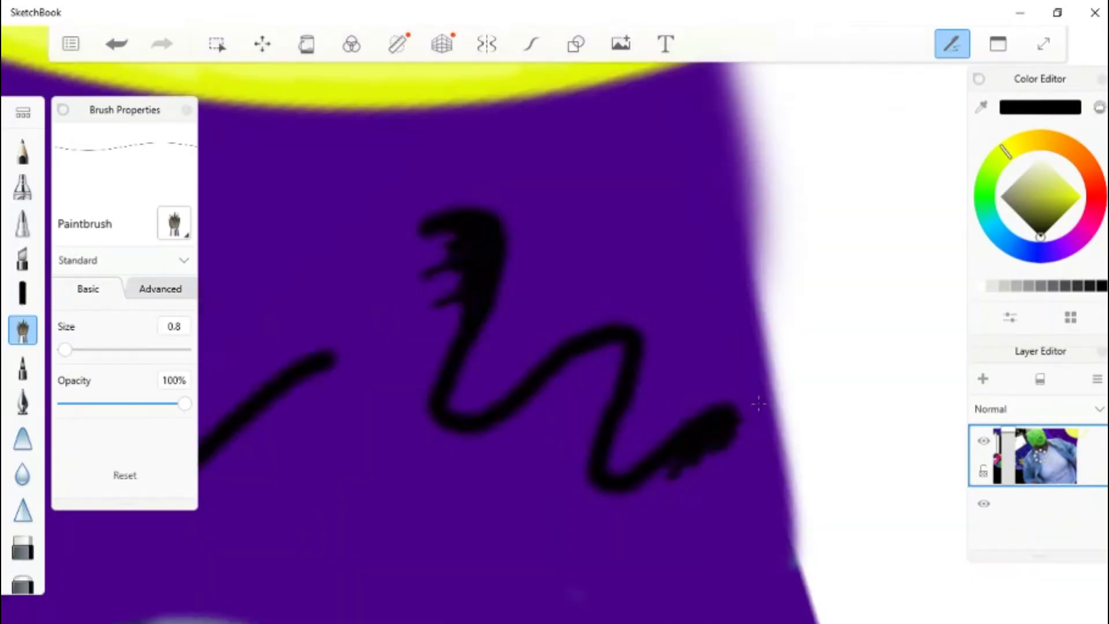
pyautogui.scroll(-3, 758, 404)
pyautogui.scroll(3, 759, 404)
pyautogui.scroll(3, 632, 239)
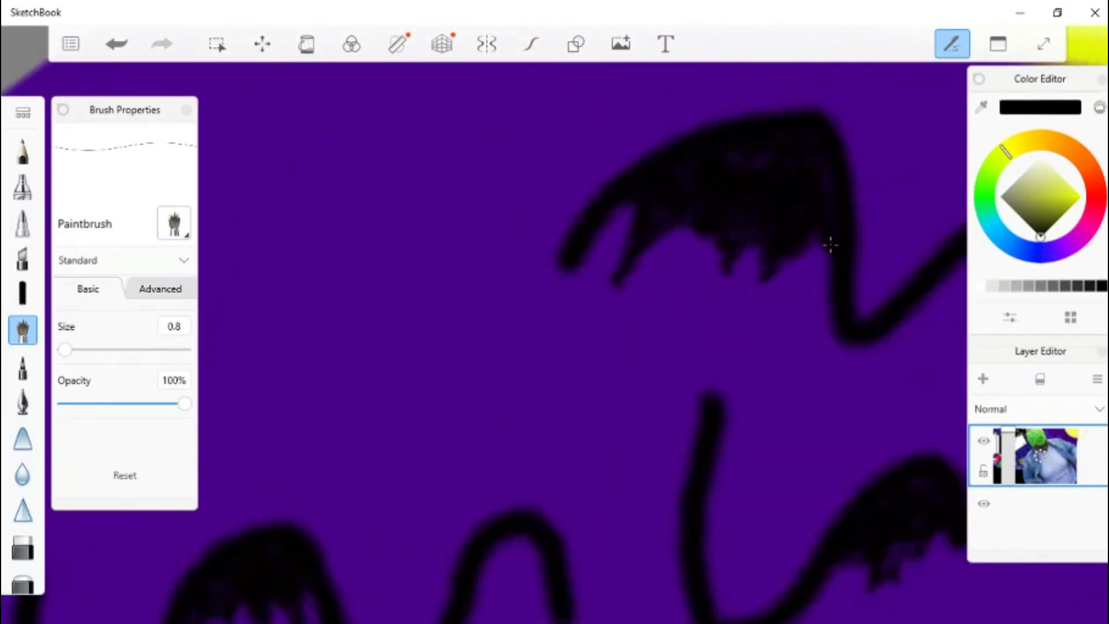
# - Add jagged black drips to the wavy lines in the dark blue area between the sign's pole and the jacket
pyautogui.scroll(-3, 830, 245)
pyautogui.scroll(5, 830, 241)
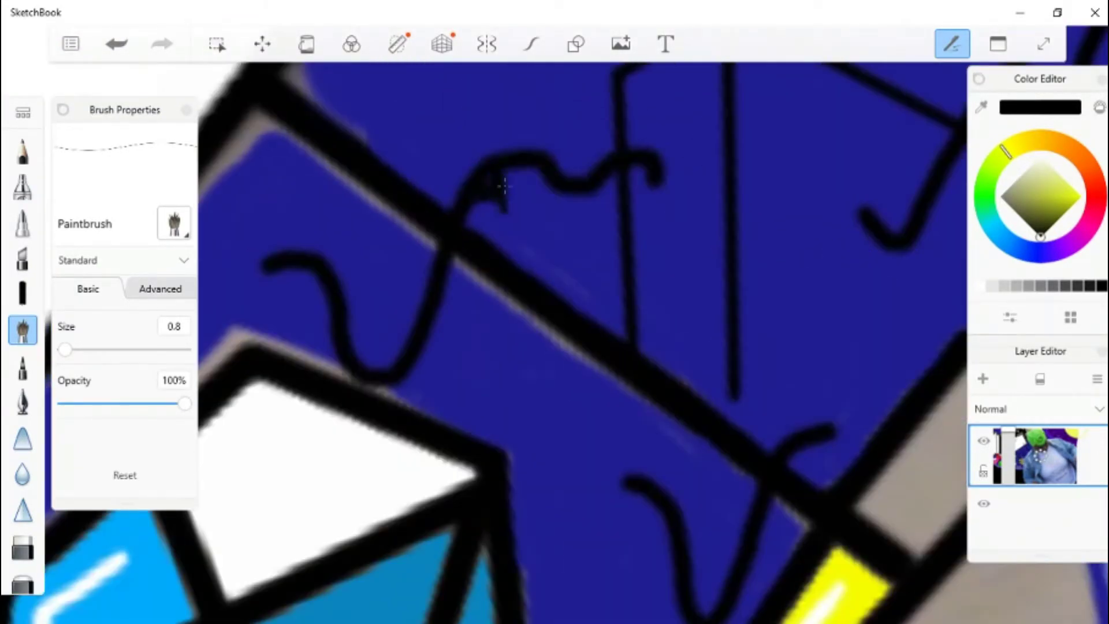
pyautogui.scroll(-3, 496, 182)
pyautogui.scroll(5, 535, 173)
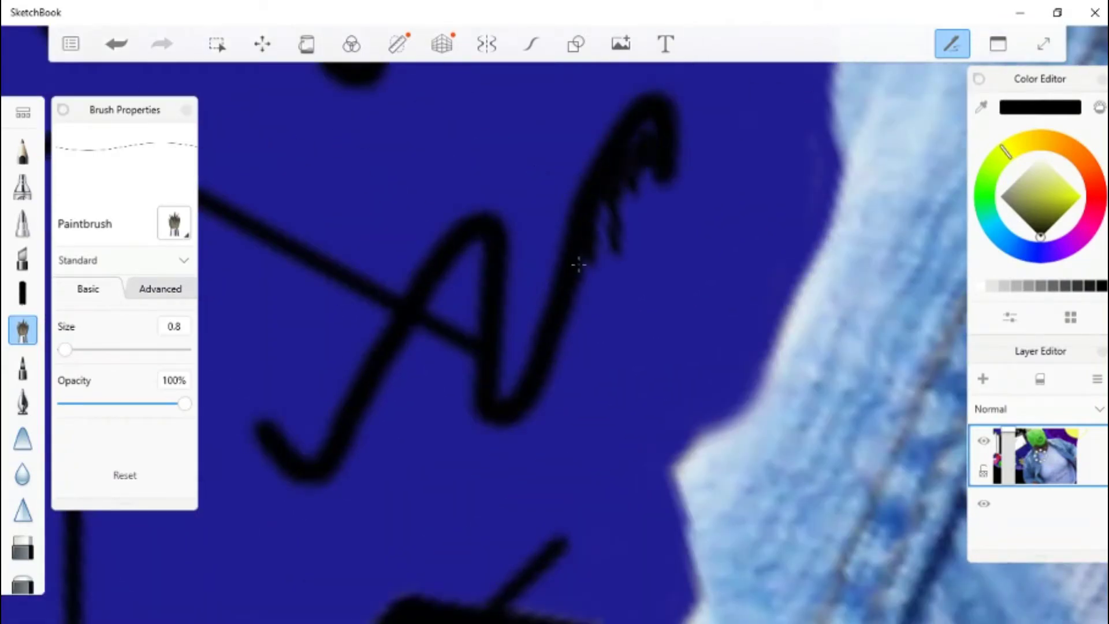
pyautogui.moveTo(578, 265); pyautogui.dragTo(514, 314)
pyautogui.moveTo(593, 168); pyautogui.dragTo(587, 185)
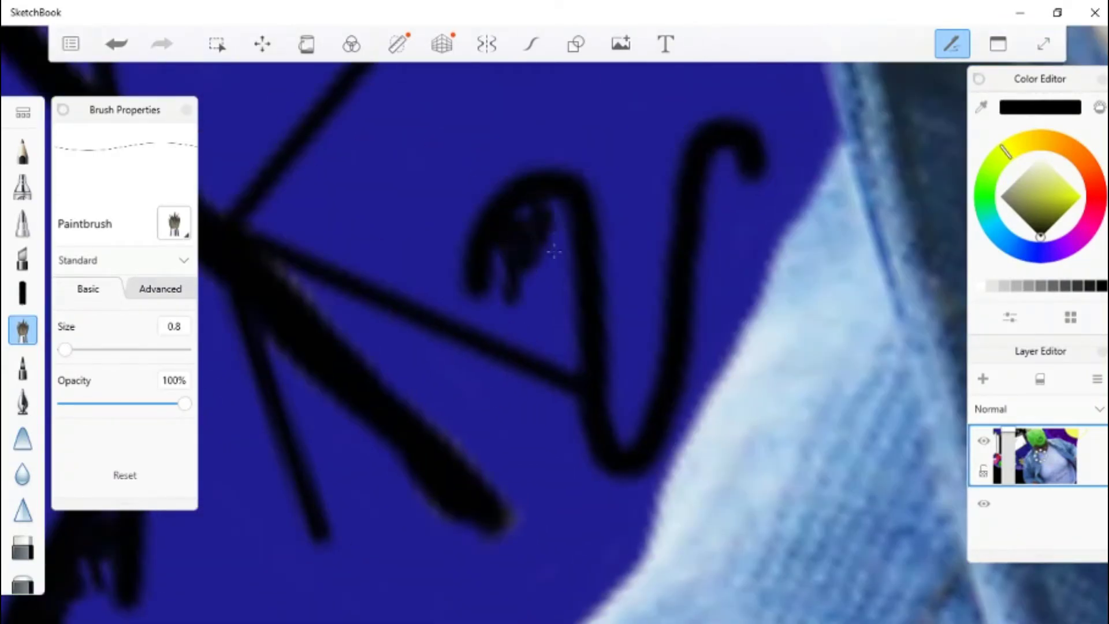
pyautogui.scroll(-3, 587, 185)
pyautogui.scroll(3, 464, 229)
# - Fill the wavy line crests on the white sign and the dark blue strip beside it with jagged black drips
pyautogui.scroll(-3, 464, 228)
pyautogui.scroll(5, 464, 229)
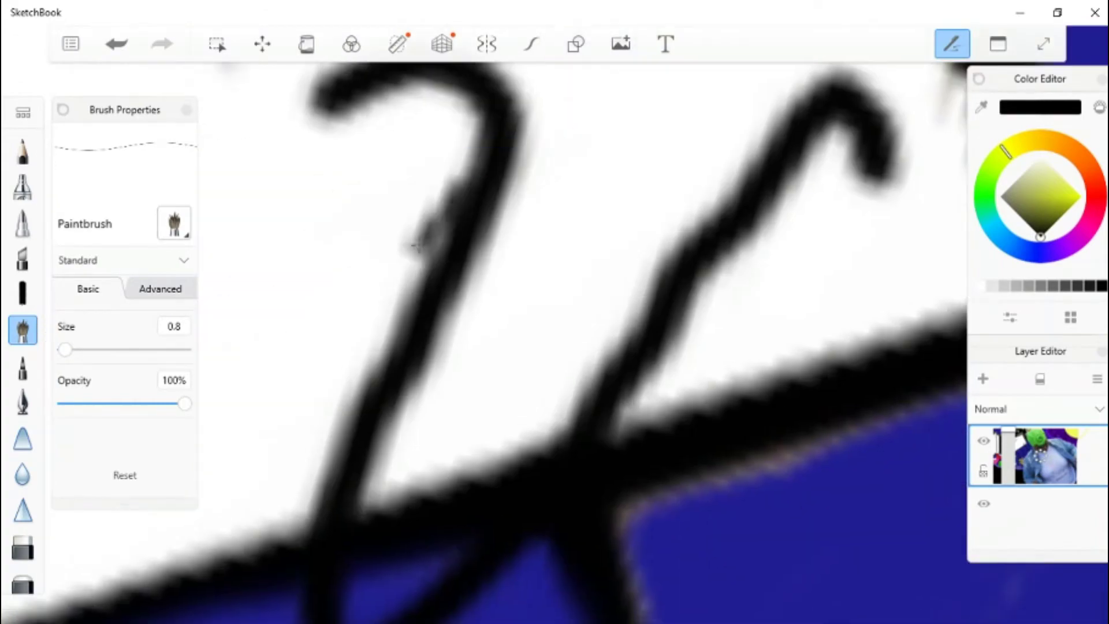
pyautogui.moveTo(373, 289)
pyautogui.mouseDown()
pyautogui.moveTo(423, 98)
pyautogui.moveTo(399, 139)
pyautogui.moveTo(446, 193)
pyautogui.mouseUp()
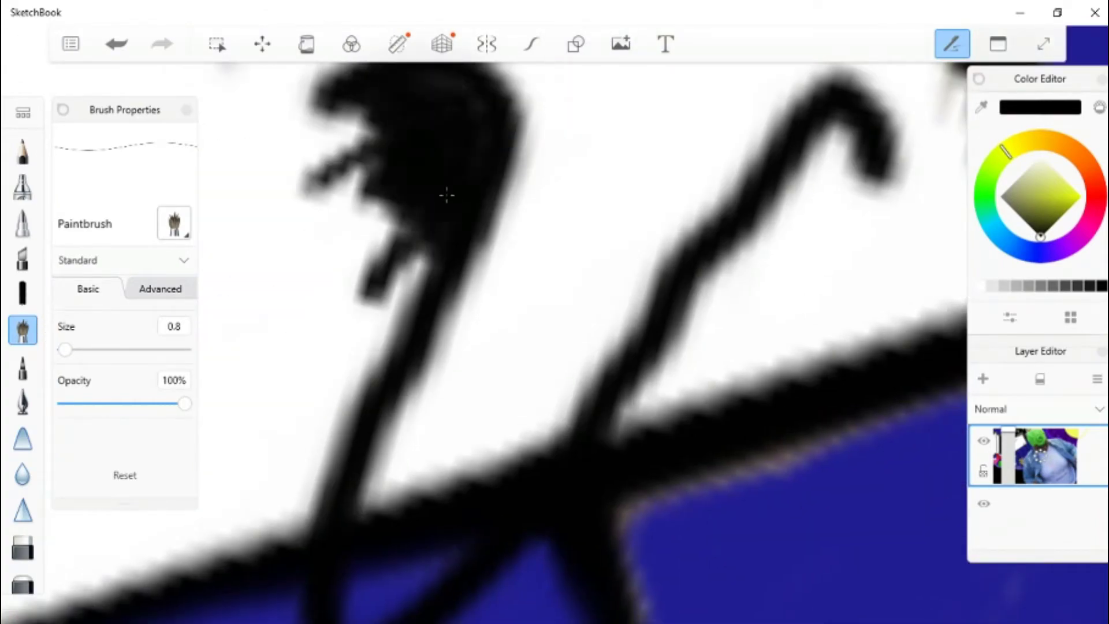
pyautogui.scroll(-5, 830, 136)
pyautogui.scroll(5, 830, 137)
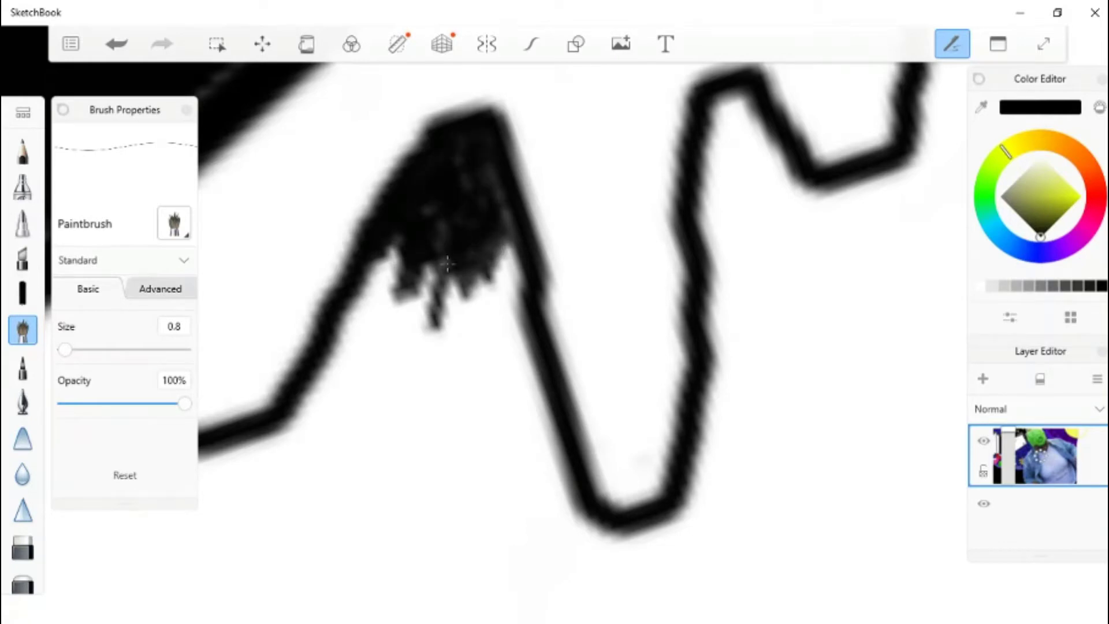
pyautogui.moveTo(510, 228)
pyautogui.mouseDown()
pyautogui.moveTo(384, 339)
pyautogui.moveTo(407, 301)
pyautogui.mouseUp()
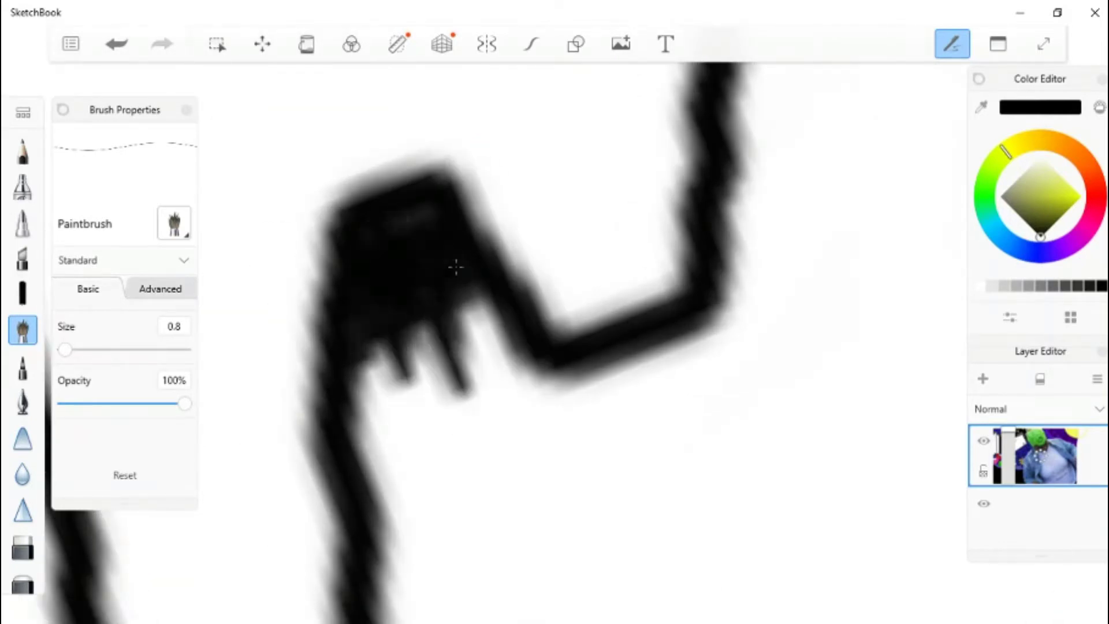
pyautogui.scroll(-5, 455, 267)
pyautogui.scroll(5, 389, 171)
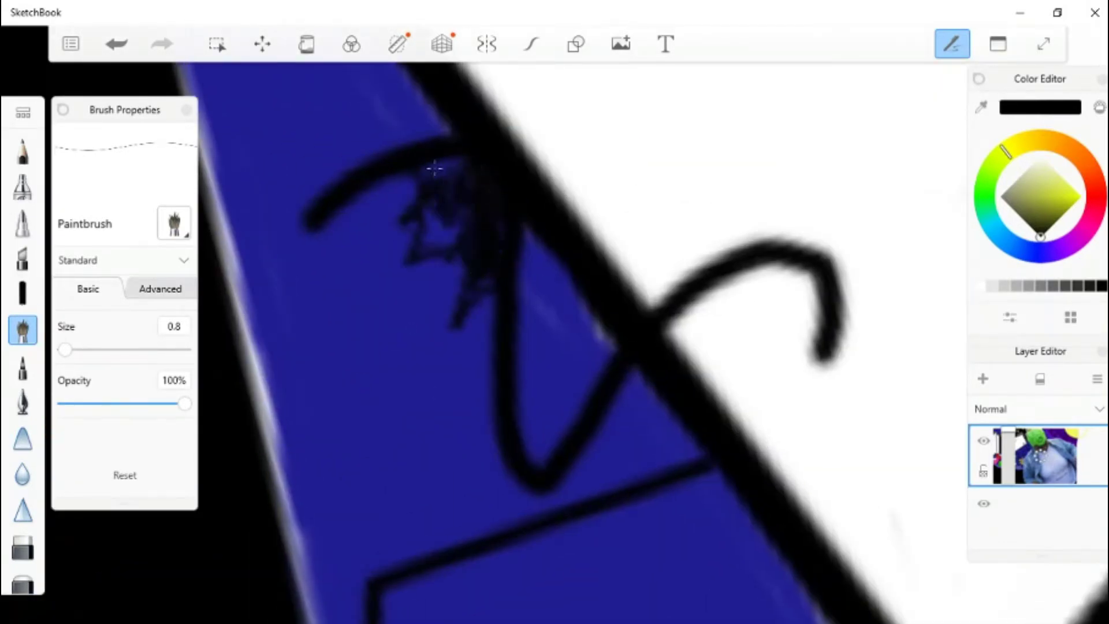
# - Add jagged black drips to the wavy lines on the green, yellow and greyish blue lower tents
pyautogui.scroll(-5, 464, 251)
pyautogui.scroll(6, 432, 305)
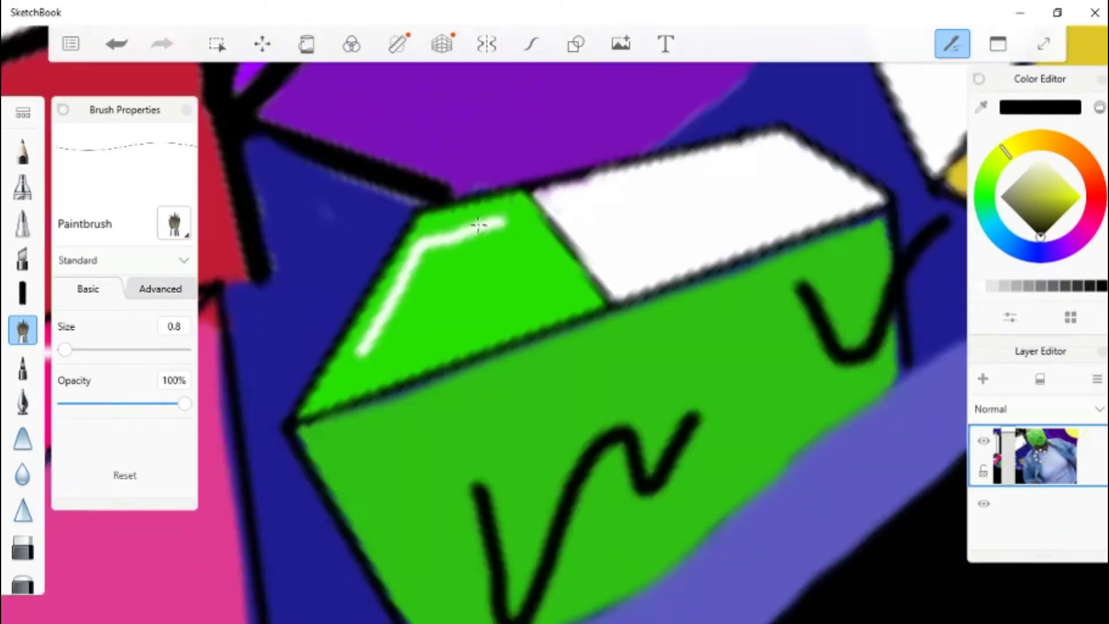
pyautogui.scroll(-4, 465, 270)
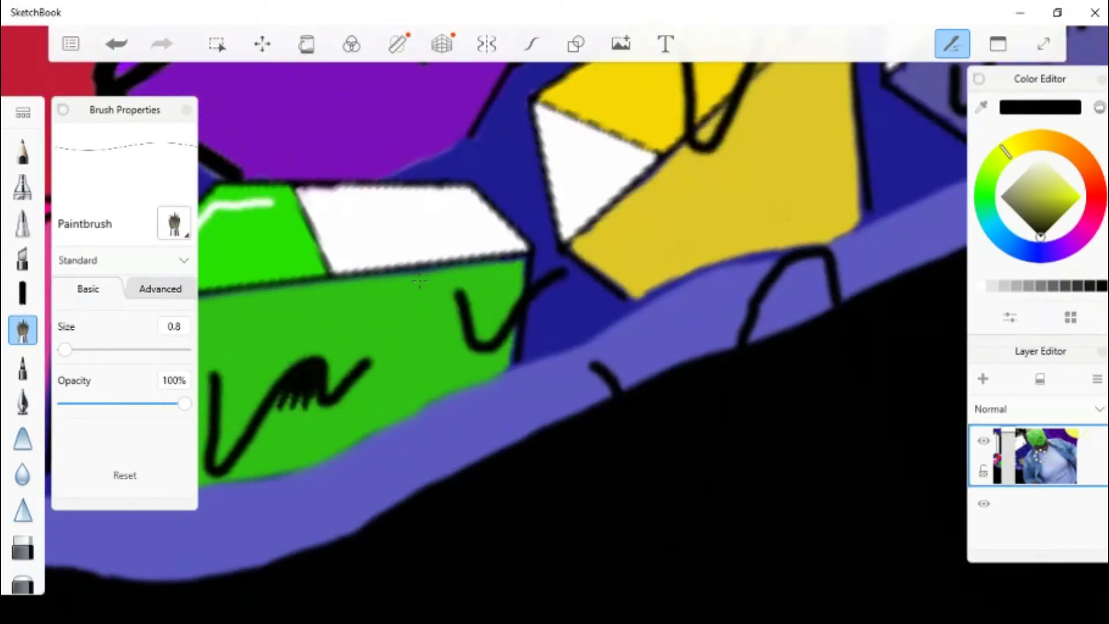
pyautogui.scroll(6, 419, 280)
pyautogui.scroll(-5, 484, 339)
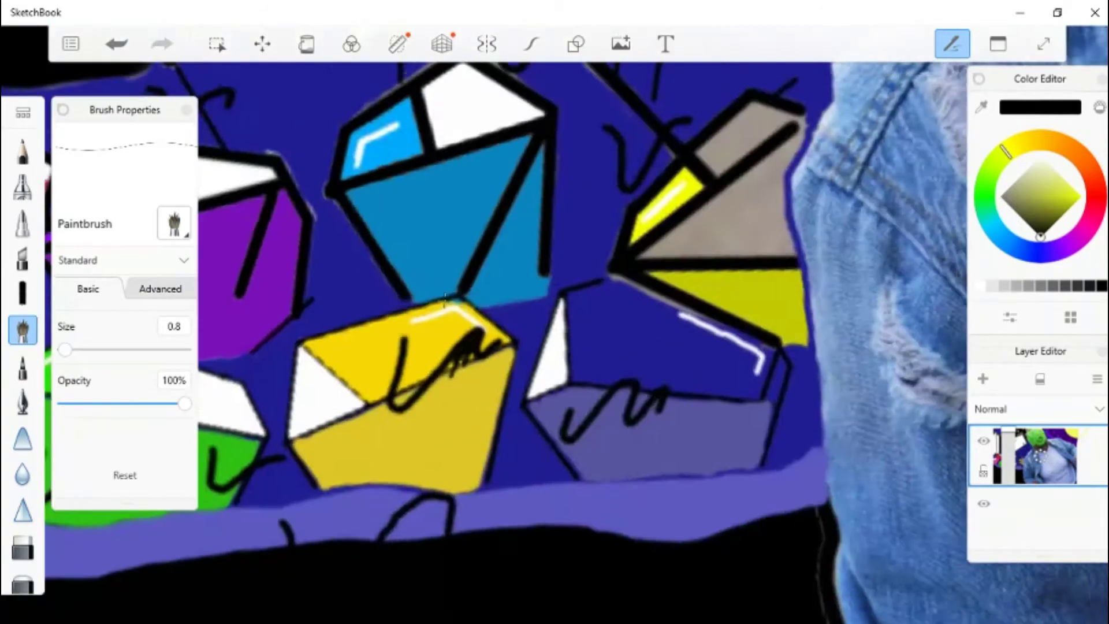
# - Fill the crest of the wavy line crossing the sign's pole with jagged black drips
pyautogui.scroll(5, 582, 305)
pyautogui.scroll(-5, 582, 304)
pyautogui.scroll(5, 570, 285)
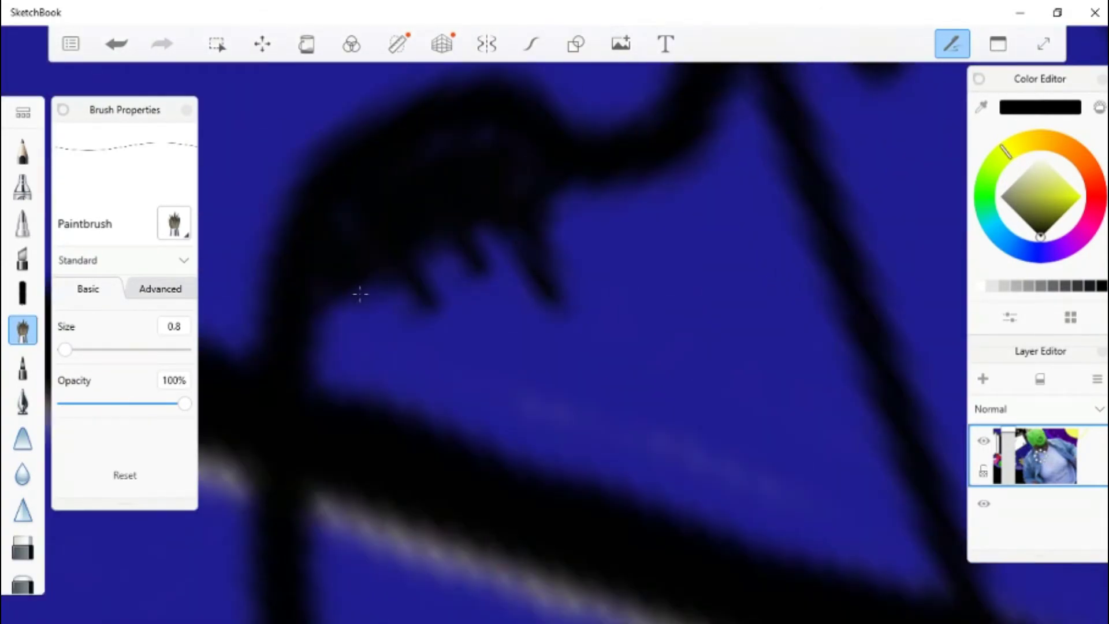
# - Fill the crests of the remaining wavy lines inside the white sign with jagged black drips
pyautogui.scroll(-5, 508, 173)
pyautogui.scroll(5, 403, 146)
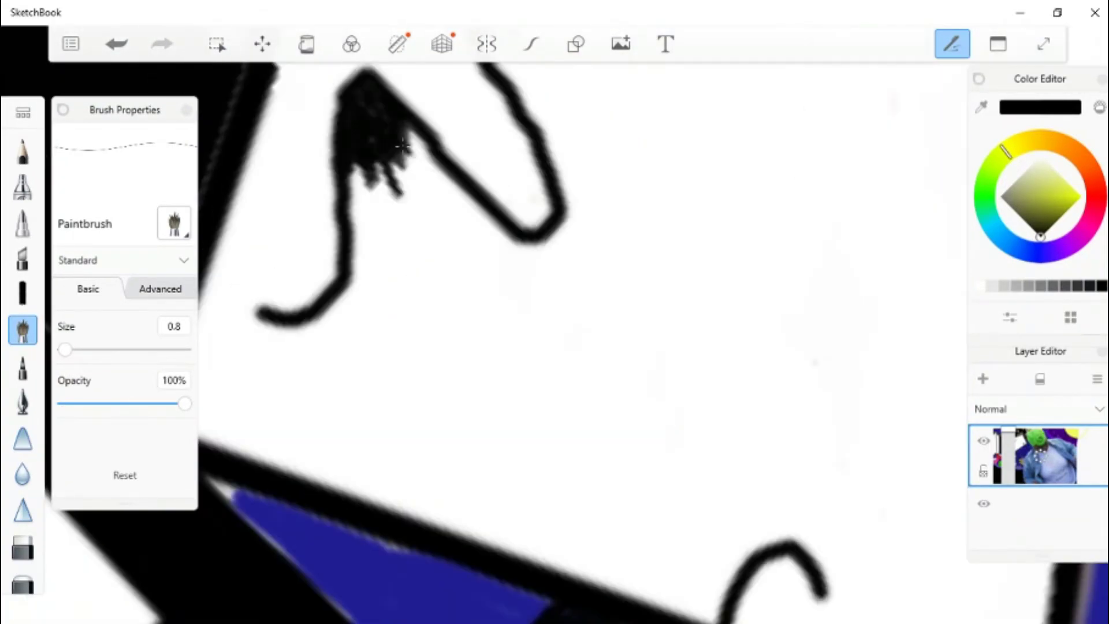
pyautogui.click(358, 179)
pyautogui.scroll(-3, 358, 179)
pyautogui.scroll(3, 439, 207)
pyautogui.moveTo(439, 272); pyautogui.dragTo(485, 167)
pyautogui.moveTo(491, 259)
pyautogui.mouseDown()
pyautogui.moveTo(463, 173)
pyautogui.moveTo(520, 156)
pyautogui.mouseUp()
# - Fill the wavy line crests on the white sign and the purple tent with jagged black drips
pyautogui.scroll(-5, 514, 162)
pyautogui.scroll(5, 515, 164)
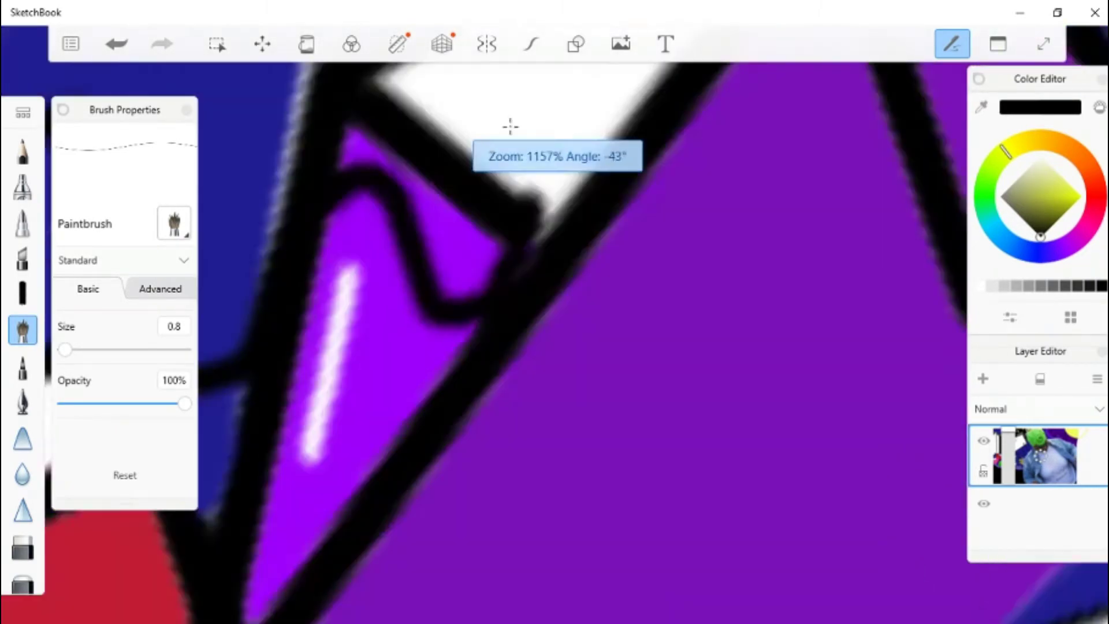
pyautogui.scroll(-2, 511, 127)
pyautogui.scroll(2, 511, 127)
pyautogui.moveTo(266, 329)
pyautogui.mouseDown()
pyautogui.moveTo(284, 272)
pyautogui.moveTo(352, 269)
pyautogui.moveTo(427, 237)
pyautogui.mouseUp()
# - Add jagged black drips under the crest of the wavy line on the greyish blue tent
pyautogui.scroll(2, 381, 286)
pyautogui.scroll(-5, 416, 347)
pyautogui.scroll(5, 416, 364)
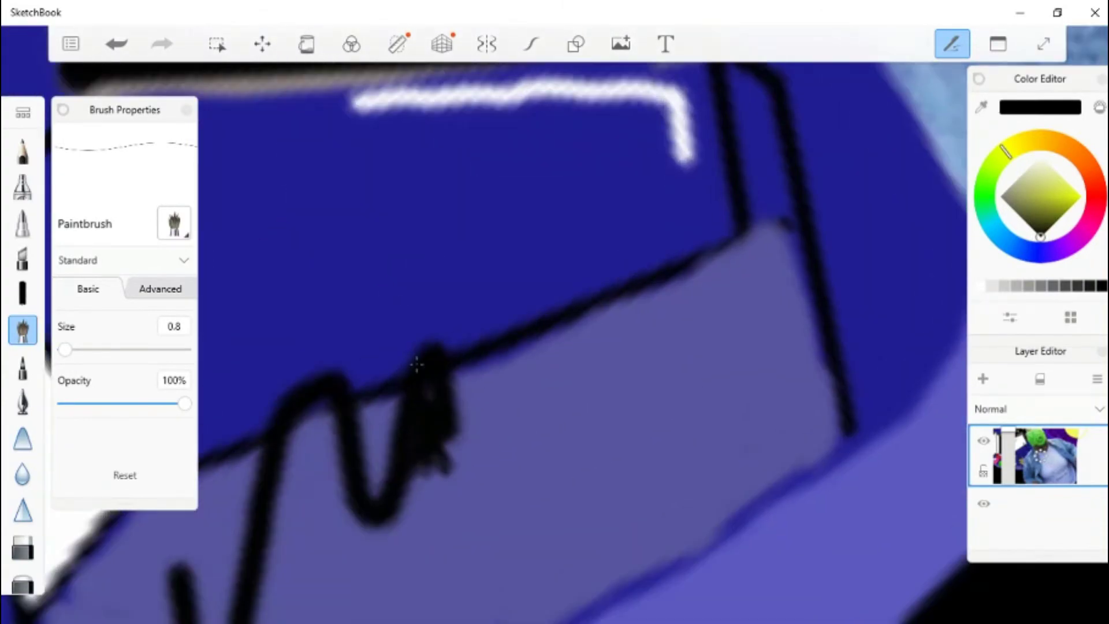
pyautogui.moveTo(495, 364); pyautogui.dragTo(572, 410)
# - Fill the wavy line crests near the white sign's corner and on the yellow tent with jagged black drips
pyautogui.scroll(-5, 462, 348)
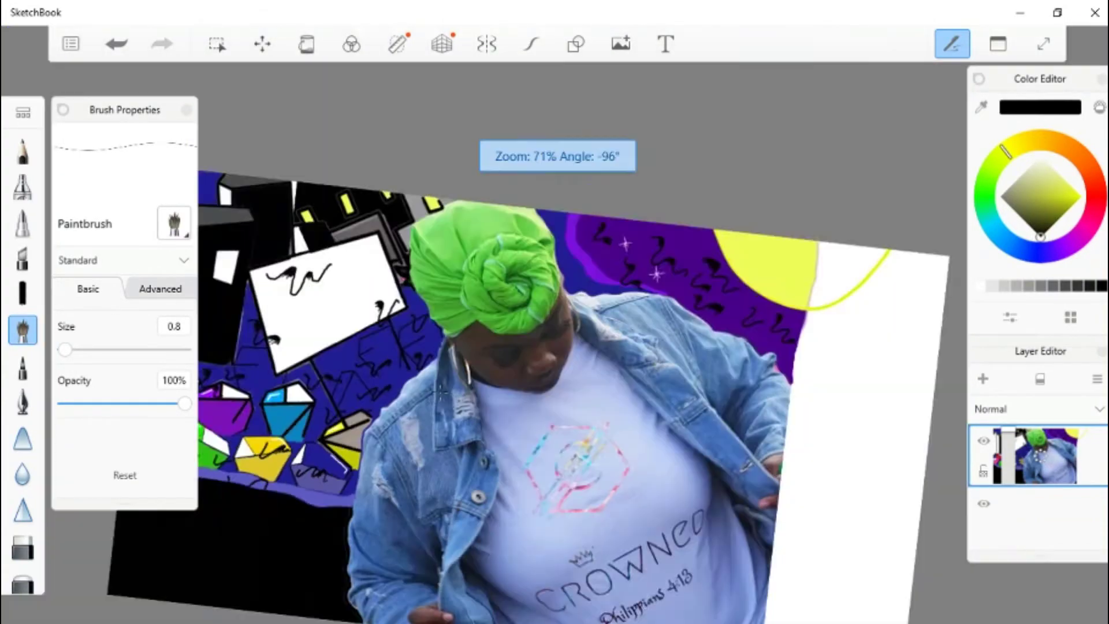
pyautogui.scroll(5, 439, 389)
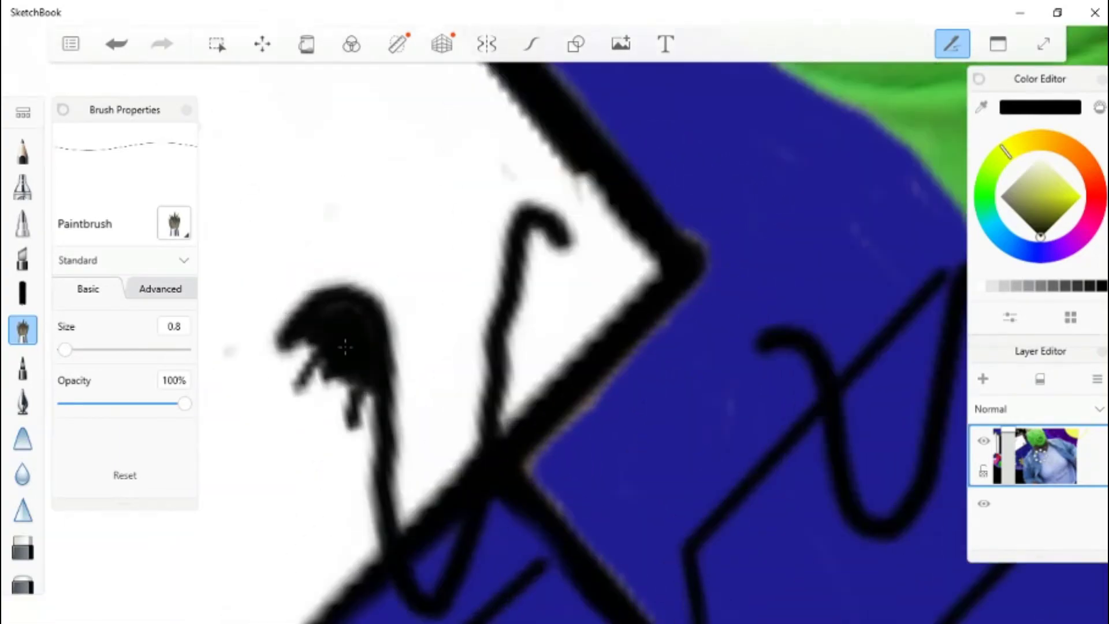
pyautogui.scroll(-5, 377, 414)
pyautogui.scroll(5, 377, 414)
pyautogui.moveTo(520, 323)
pyautogui.mouseDown()
pyautogui.moveTo(439, 508)
pyautogui.moveTo(324, 311)
pyautogui.moveTo(251, 526)
pyautogui.mouseUp()
pyautogui.moveTo(383, 335)
pyautogui.mouseDown()
pyautogui.moveTo(316, 366)
pyautogui.moveTo(336, 367)
pyautogui.moveTo(357, 338)
pyautogui.mouseUp()
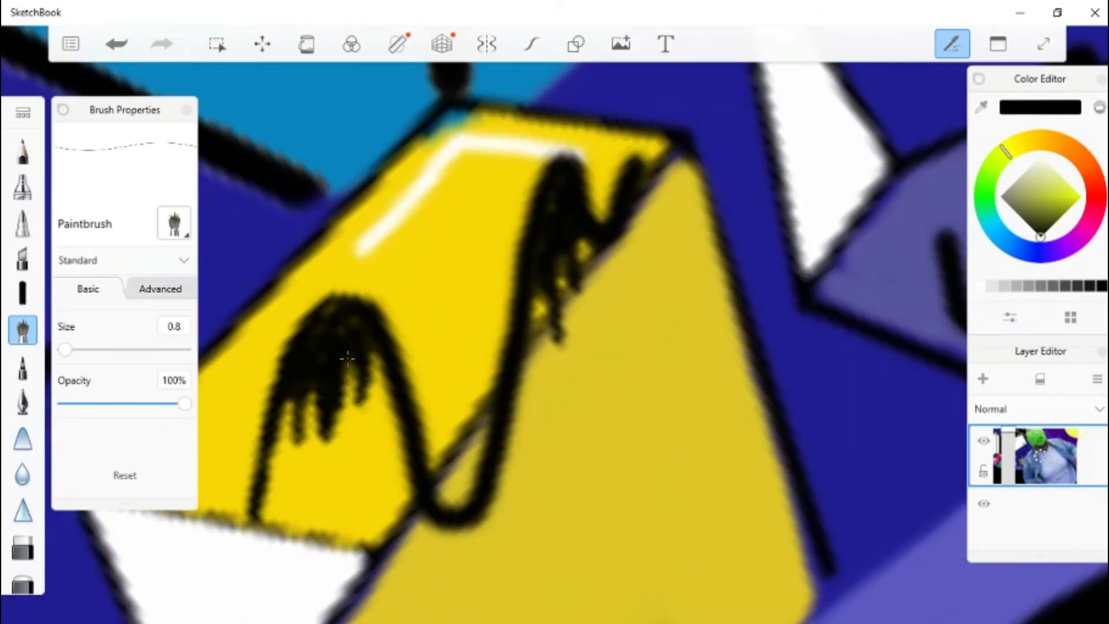
# - Fill the black ground area below the tents with a very dark navy blue
pyautogui.scroll(-5, 345, 329)
pyautogui.click(307, 44)
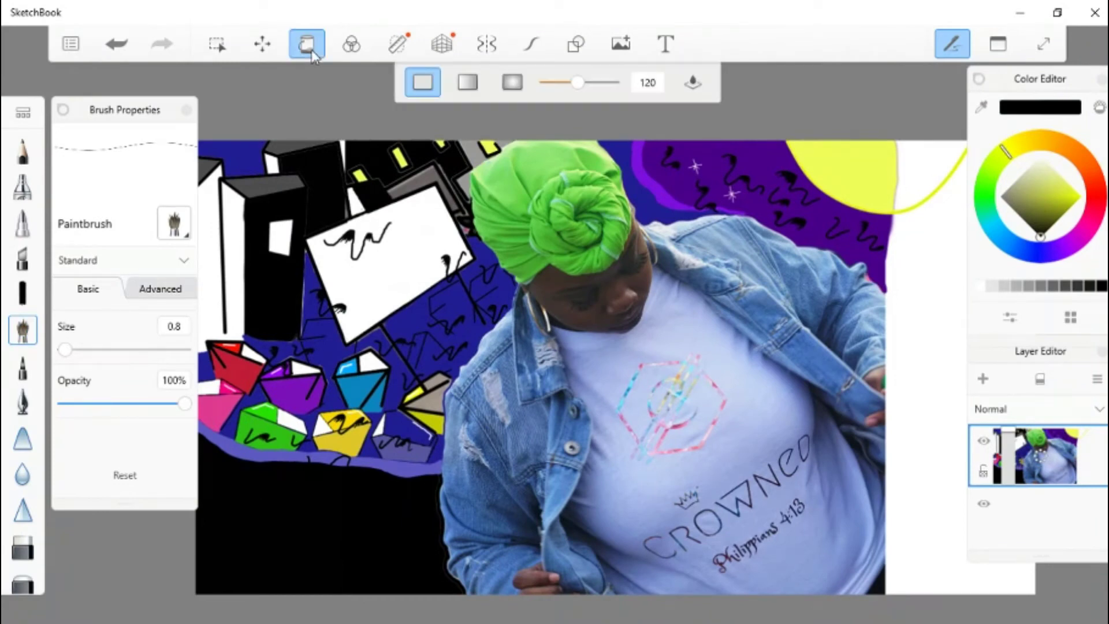
pyautogui.click(1061, 212)
pyautogui.click(347, 520)
pyautogui.hotkey('ctrl', 'z')
pyautogui.click(379, 528)
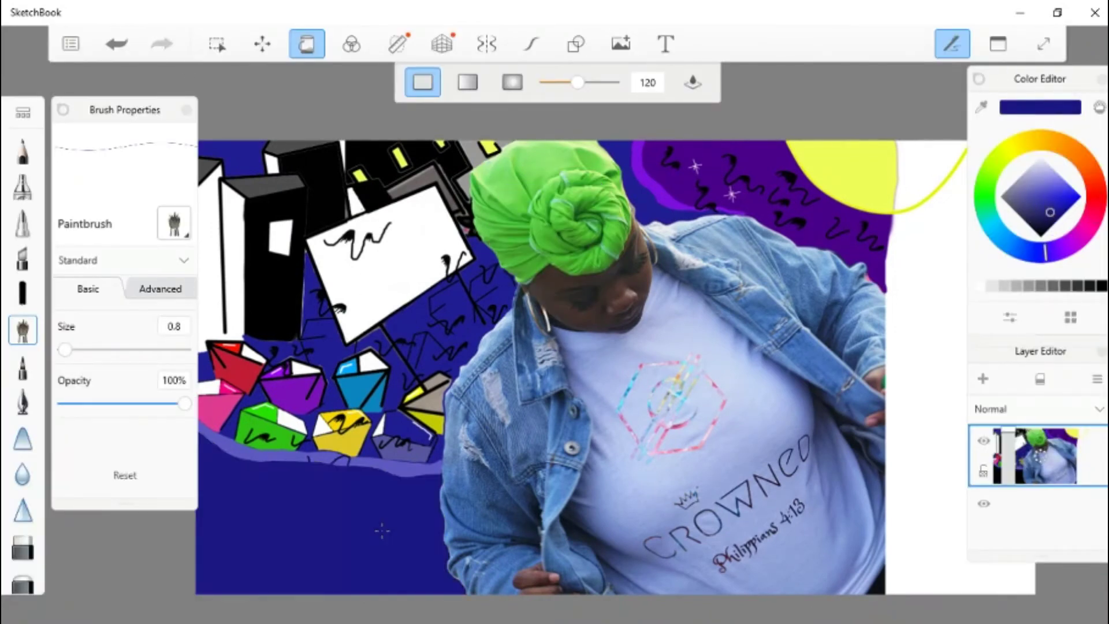
pyautogui.hotkey('ctrl', 'z')
pyautogui.click(1055, 220)
pyautogui.click(307, 532)
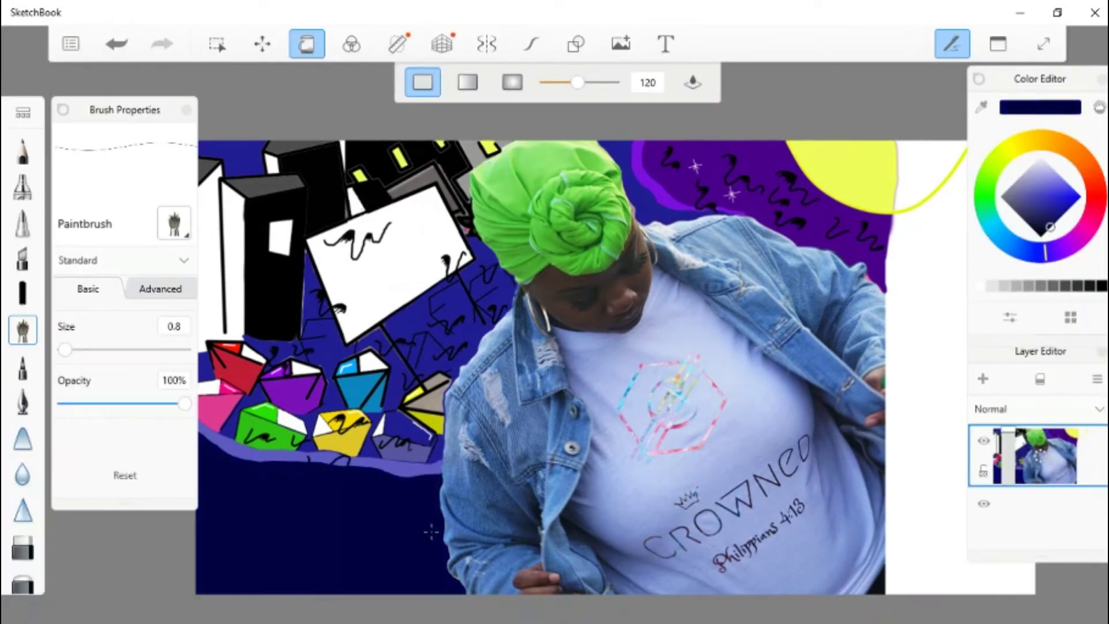
# - Draw thick black wavy lines across the navy ground with the Ballpoint Pen at size 4.0
pyautogui.click(23, 293)
pyautogui.scroll(5, 271, 224)
pyautogui.hotkey('ctrl', 'z')
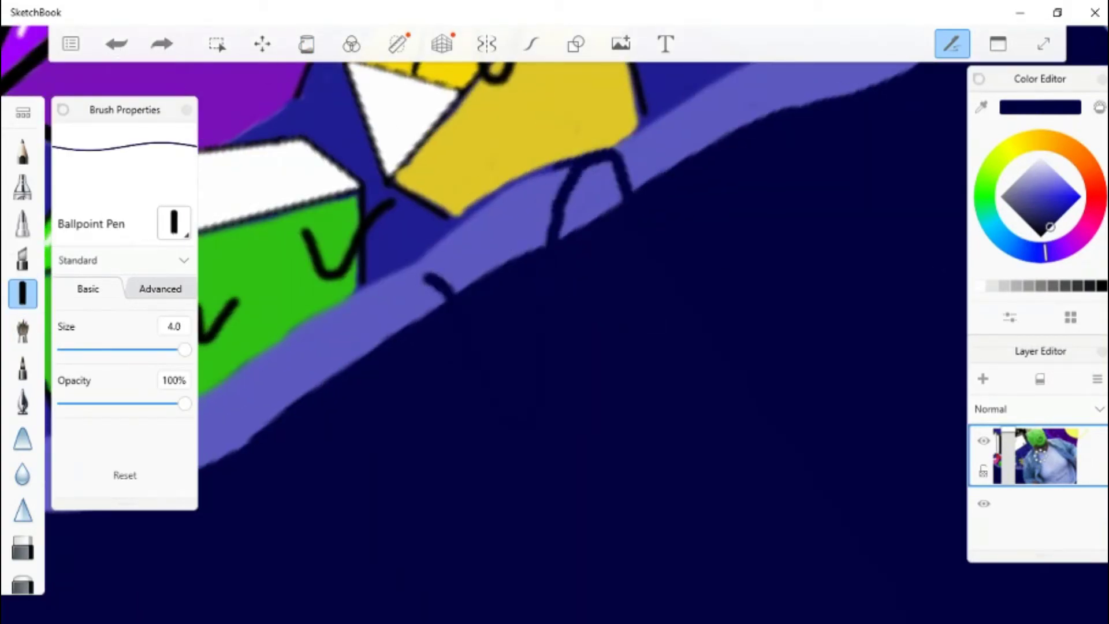
pyautogui.moveTo(769, 421); pyautogui.dragTo(770, 421)
pyautogui.scroll(-5, 344, 391)
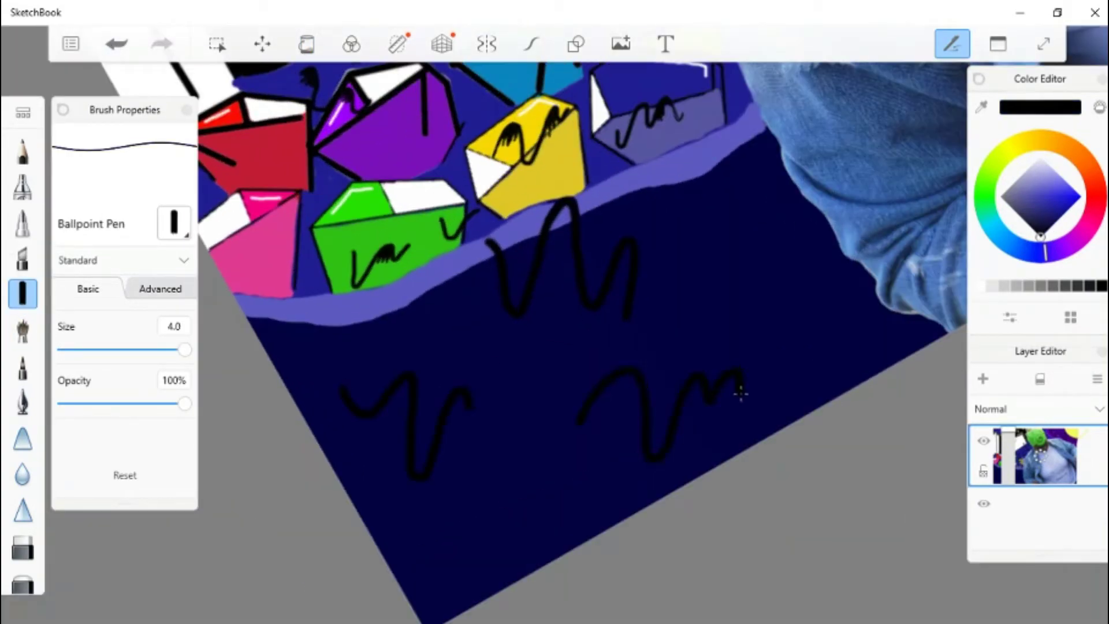
pyautogui.scroll(-5, 598, 494)
# - Draw a black hexagon crossed by three parallel slanted straight lines in the middle of the white sign
pyautogui.scroll(5, 405, 289)
pyautogui.click(576, 43)
pyautogui.moveTo(314, 259); pyautogui.dragTo(337, 208)
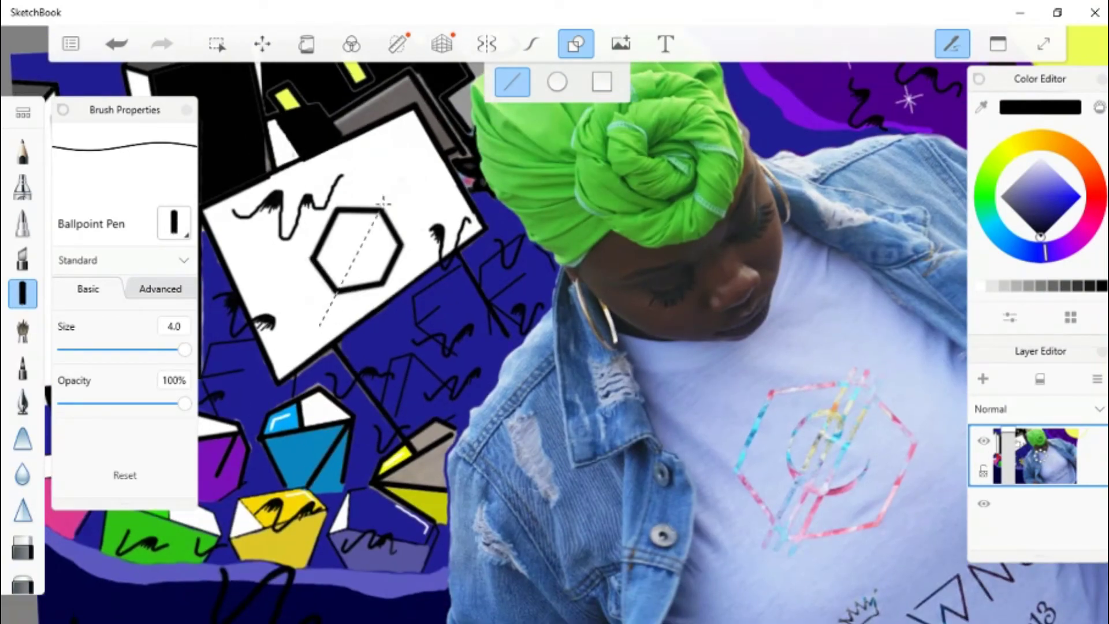
pyautogui.moveTo(391, 212); pyautogui.dragTo(391, 212)
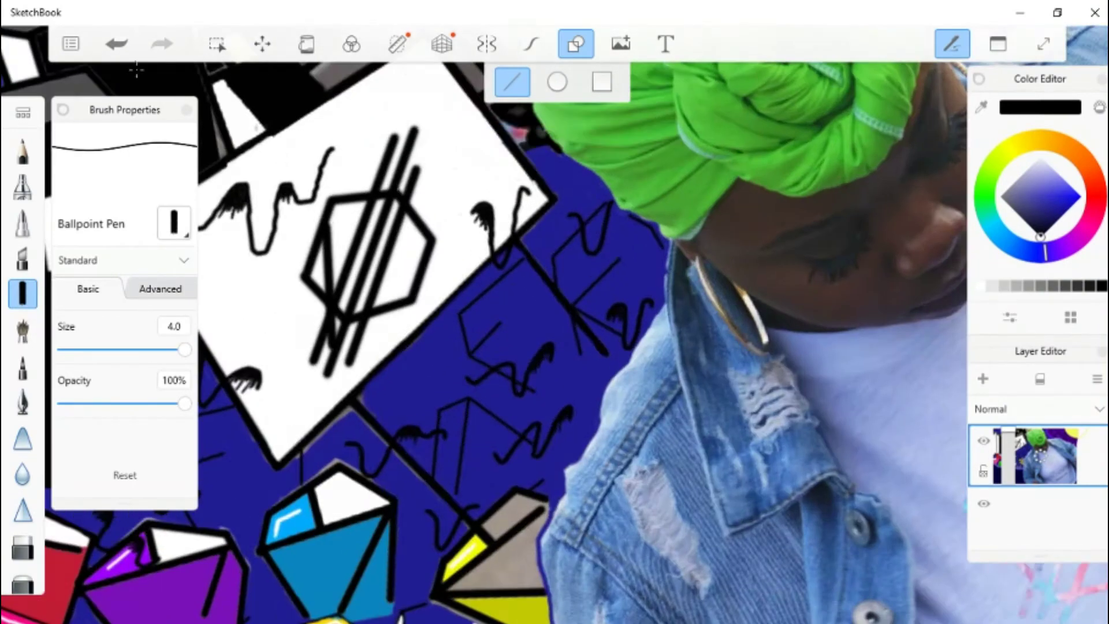
pyautogui.scroll(5, 391, 212)
# - Add curved black strokes inside the sign's hexagon to match the logo on the T-shirt
pyautogui.click(530, 44)
pyautogui.scroll(-2, 497, 323)
pyautogui.scroll(-1, 433, 231)
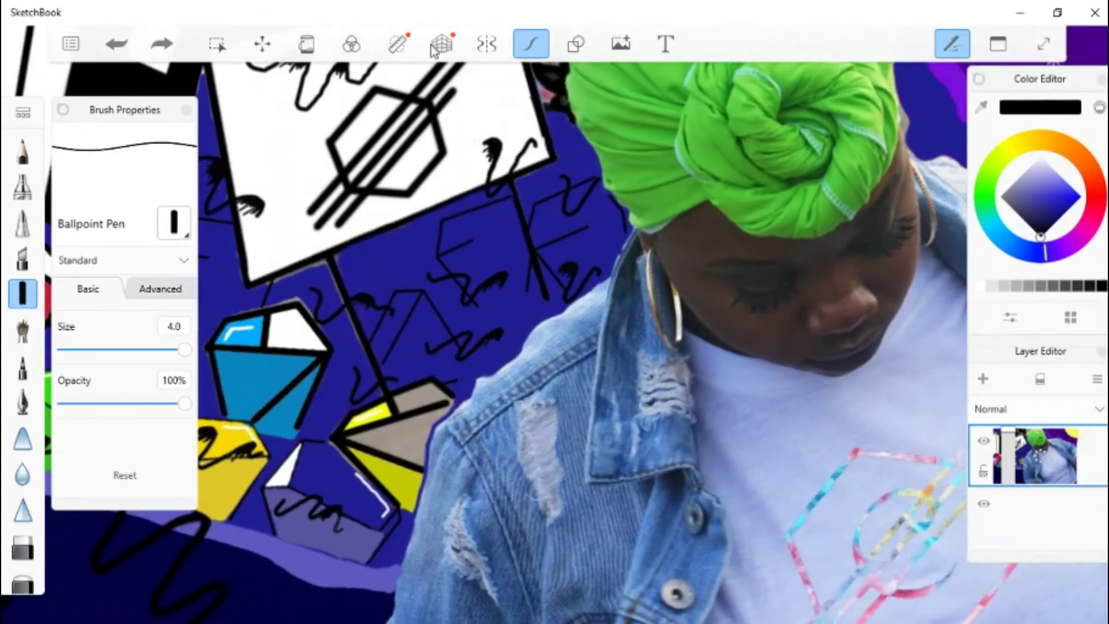
pyautogui.scroll(-5, 468, 145)
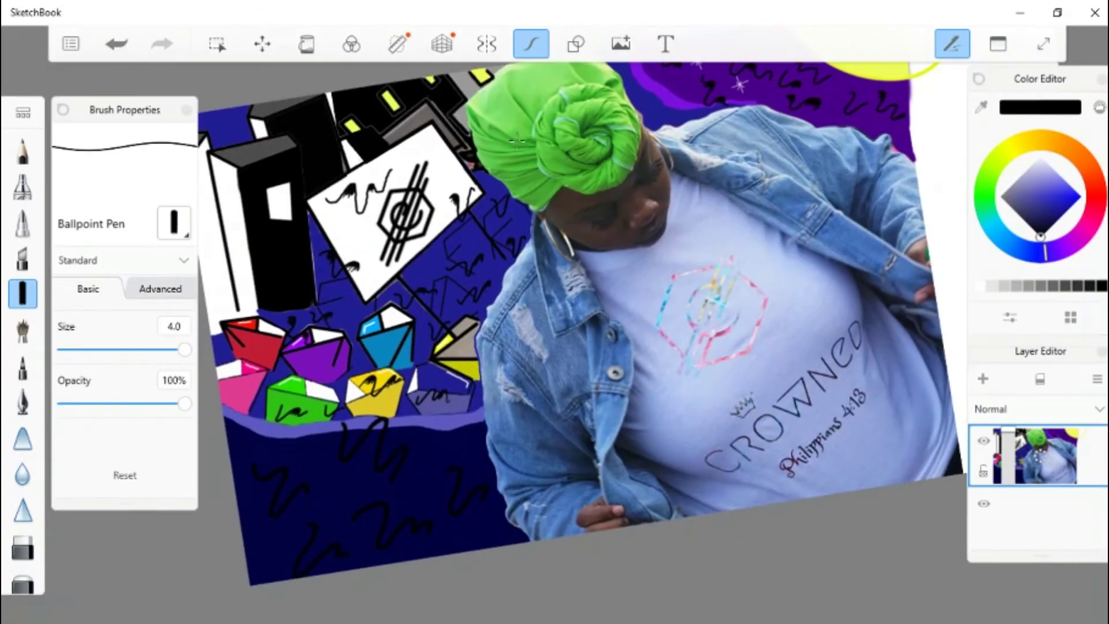
# - Fill the crests of the wavy lines on the navy ground with jagged black drips using the Paintbrush at size 1.5
pyautogui.scroll(5, 517, 140)
pyautogui.click(24, 330)
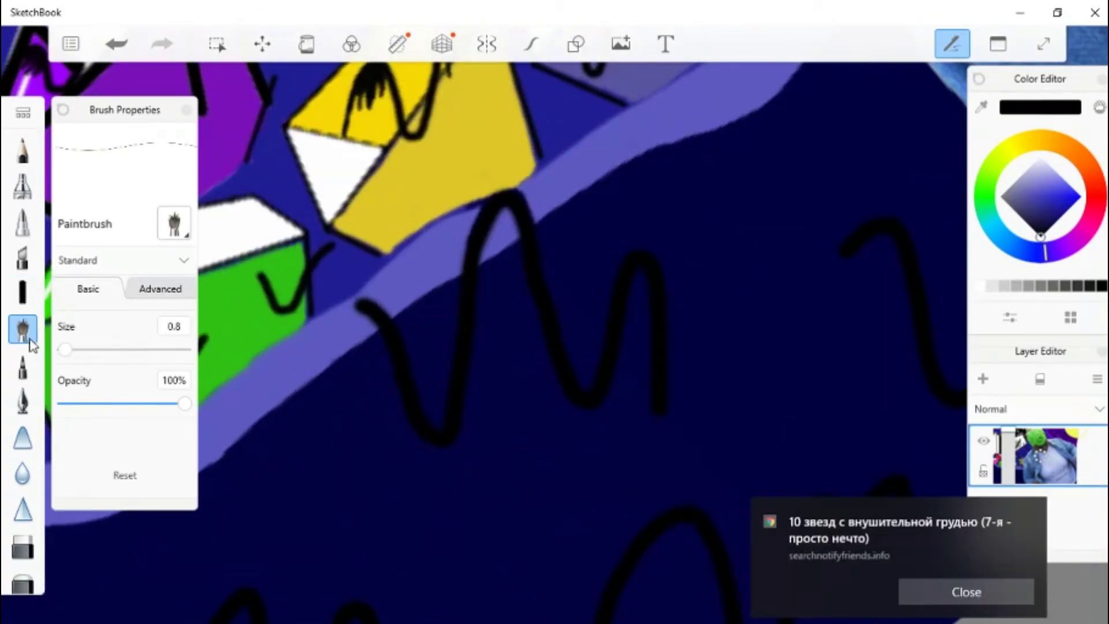
pyautogui.scroll(-5, 519, 259)
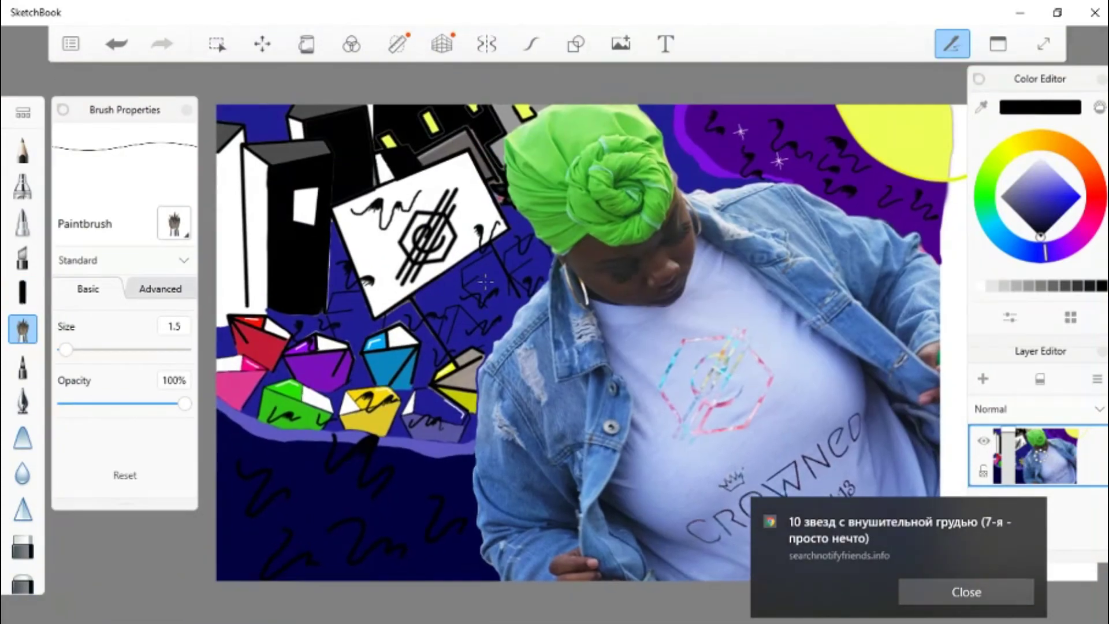
pyautogui.scroll(5, 479, 356)
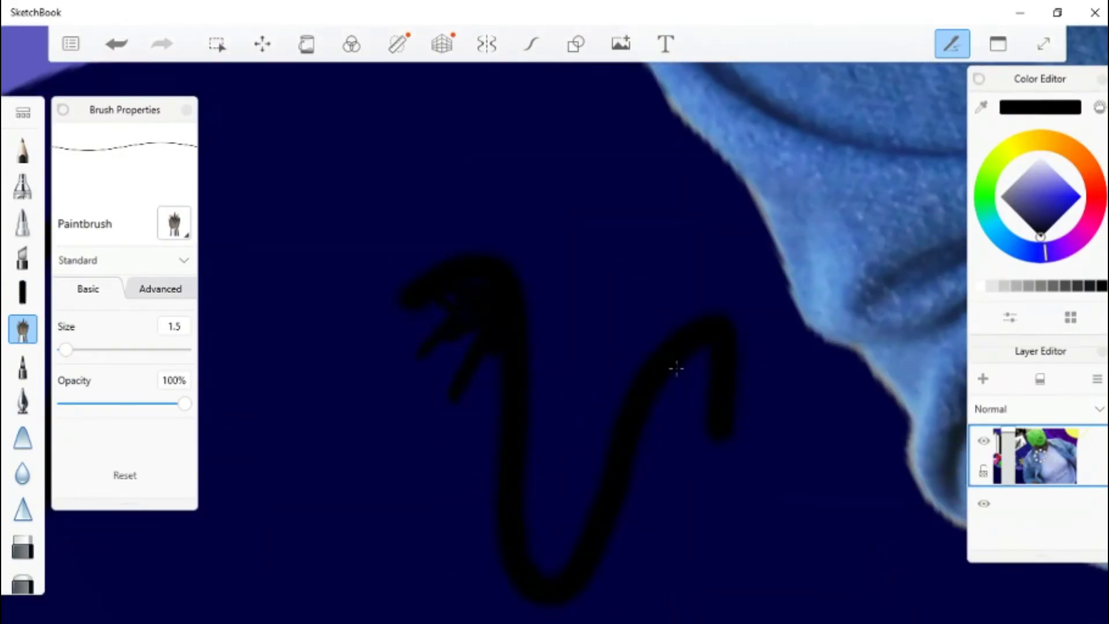
pyautogui.scroll(-3, 678, 366)
pyautogui.scroll(3, 387, 333)
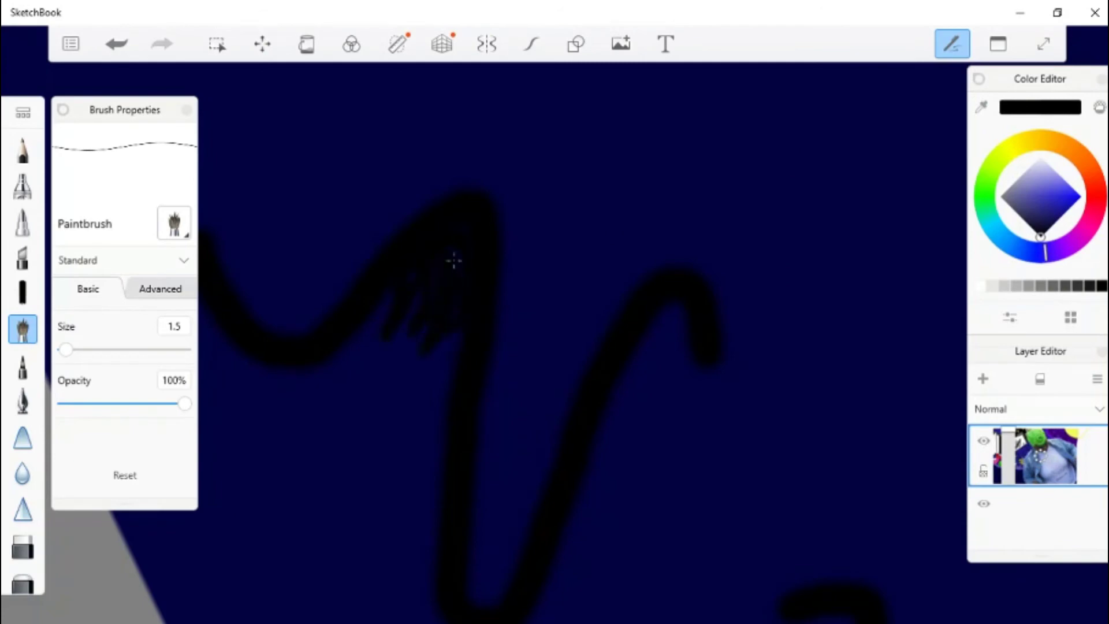
pyautogui.scroll(-3, 579, 332)
pyautogui.scroll(4, 471, 342)
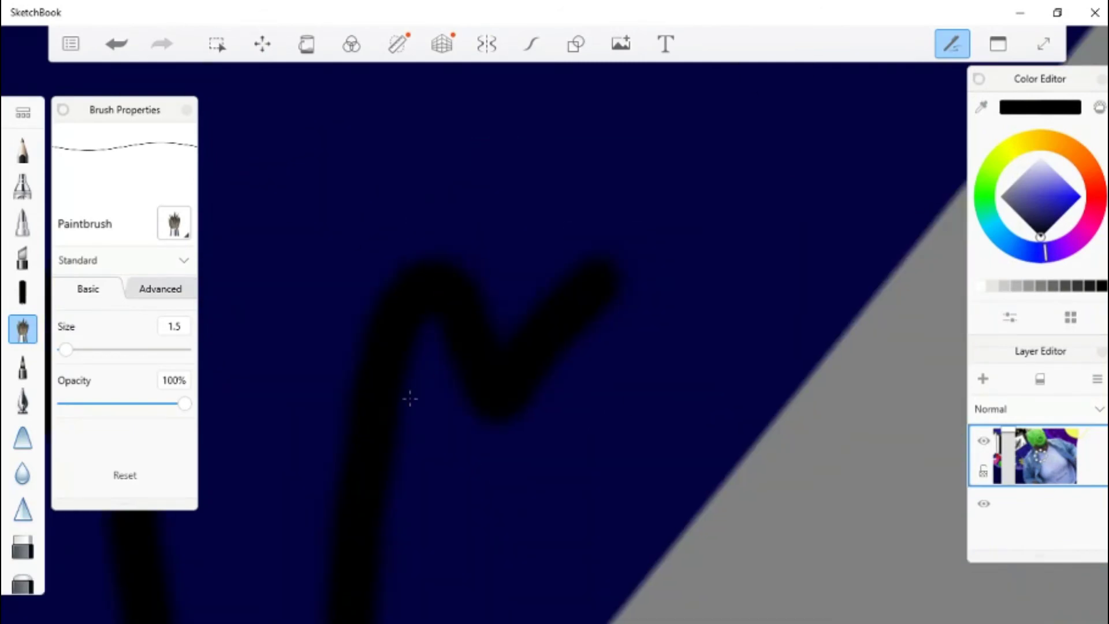
pyautogui.scroll(-3, 410, 398)
pyautogui.scroll(3, 588, 405)
pyautogui.scroll(3, 603, 463)
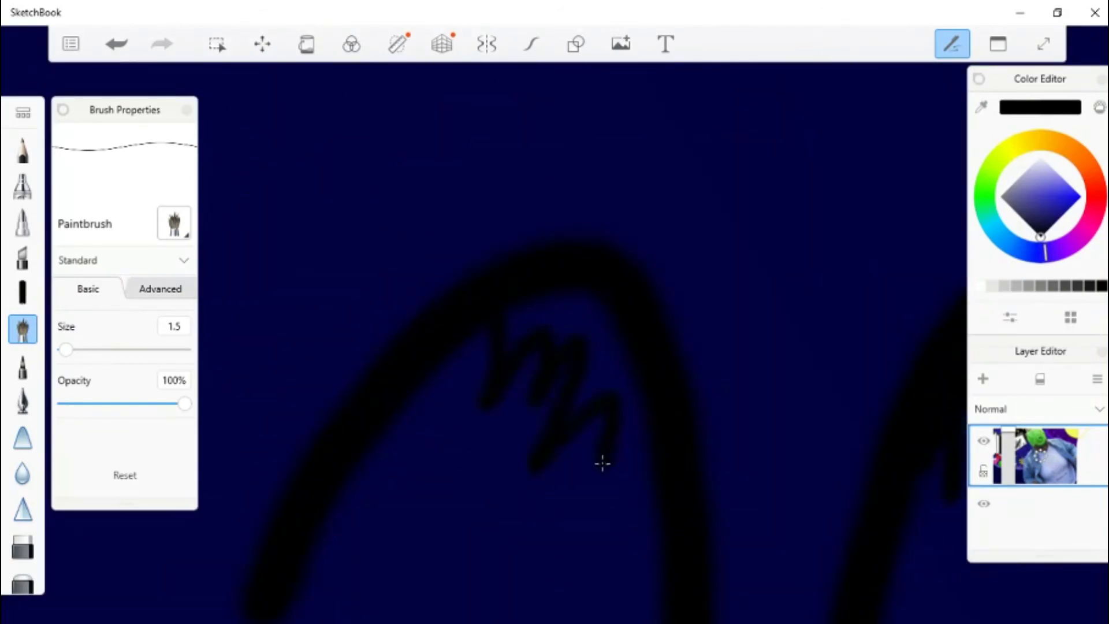
pyautogui.scroll(-5, 560, 346)
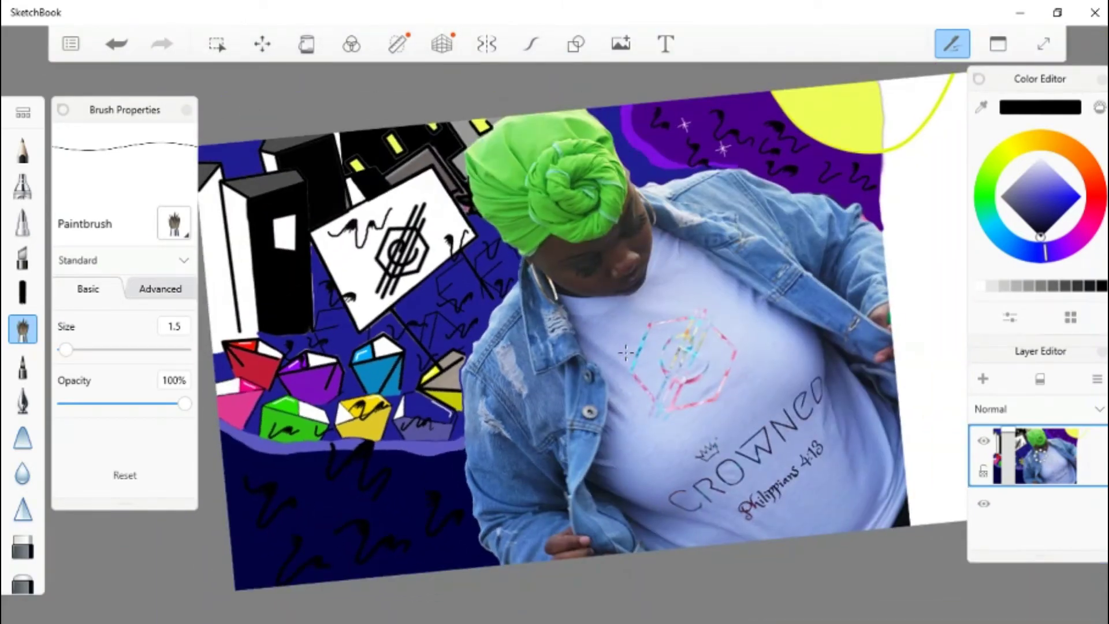
# - Try to draw white stars in the sky below the sign and on the navy ground with the Paintbrush at size 1.5
pyautogui.scroll(3, 625, 352)
pyautogui.scroll(2, 527, 149)
pyautogui.moveTo(518, 209); pyautogui.dragTo(566, 135)
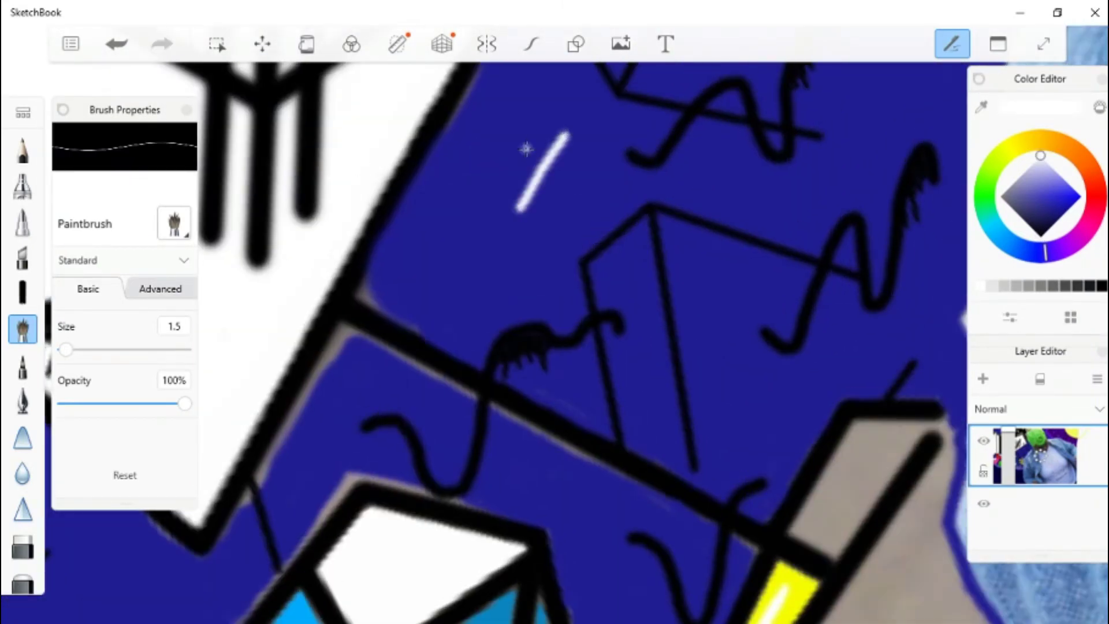
pyautogui.scroll(-3, 527, 166)
pyautogui.scroll(3, 375, 369)
pyautogui.moveTo(349, 335)
pyautogui.mouseDown()
pyautogui.moveTo(386, 420)
pyautogui.moveTo(459, 430)
pyautogui.moveTo(425, 445)
pyautogui.mouseUp()
pyautogui.scroll(-2, 703, 327)
pyautogui.scroll(-3, 439, 416)
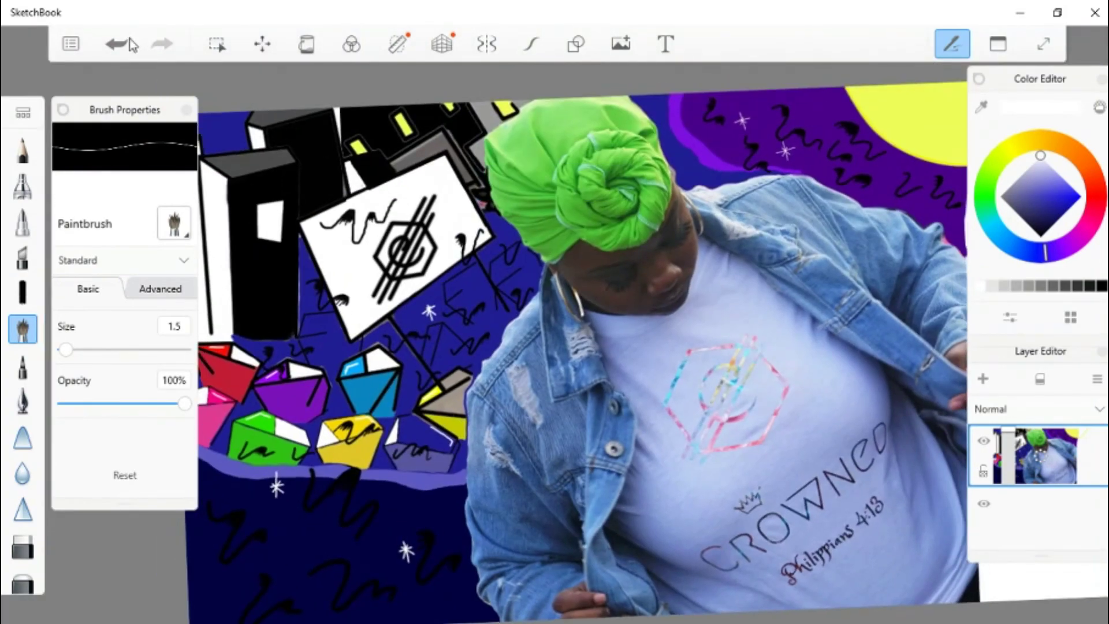
pyautogui.click(126, 44)
# - Draw thin white stars in the sky below the sign and on the navy ground with the Paintbrush at size 0.8
pyautogui.scroll(5, 461, 310)
pyautogui.moveTo(460, 364)
pyautogui.mouseDown()
pyautogui.moveTo(513, 304)
pyautogui.moveTo(557, 411)
pyautogui.mouseUp()
pyautogui.scroll(-3, 485, 360)
pyautogui.scroll(3, 529, 374)
pyautogui.scroll(-3, 543, 370)
pyautogui.scroll(3, 347, 393)
pyautogui.moveTo(303, 416); pyautogui.dragTo(360, 382)
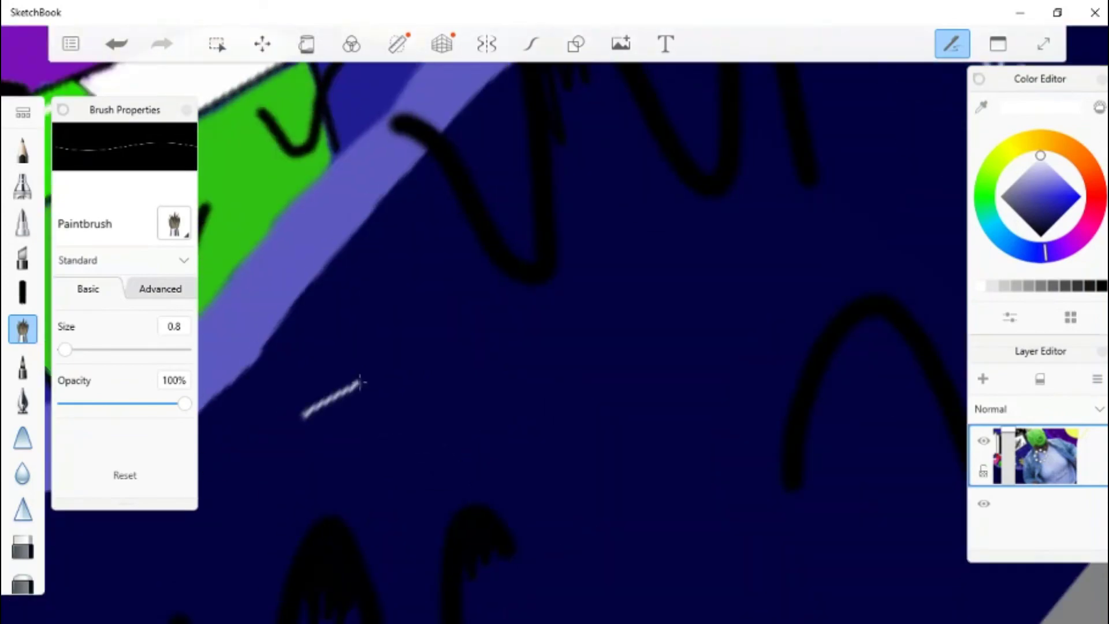
pyautogui.scroll(-5, 331, 387)
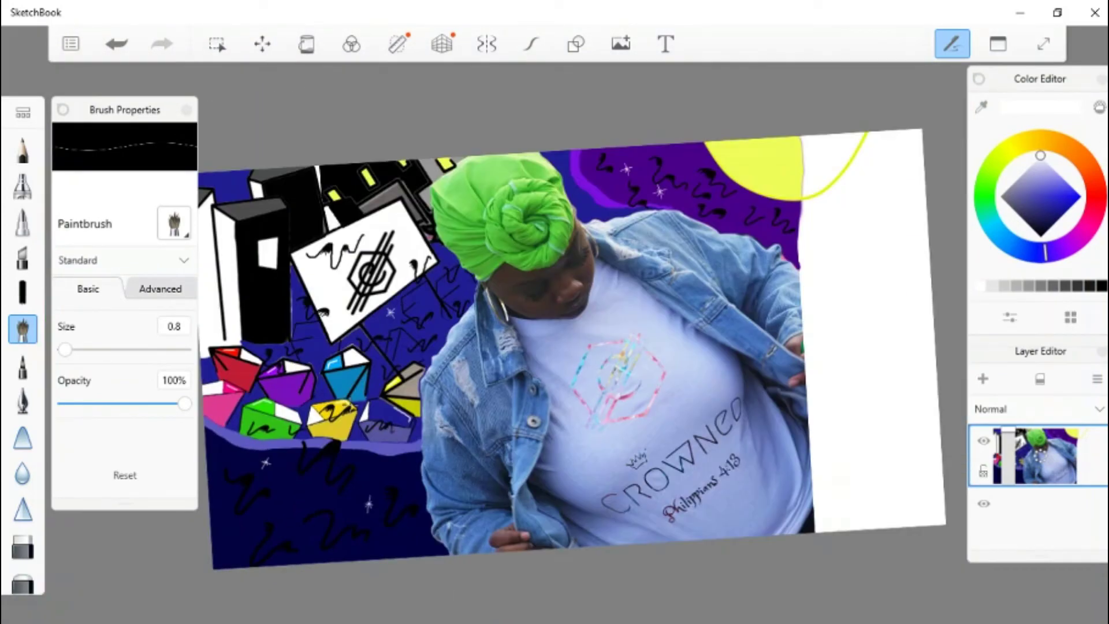
# - Try to flood-fill the dark blue upper face of the greyish blue tent with light periwinkle blue
pyautogui.scroll(5, 353, 317)
pyautogui.keyDown('alt'); pyautogui.click(341, 300); pyautogui.keyUp('alt')
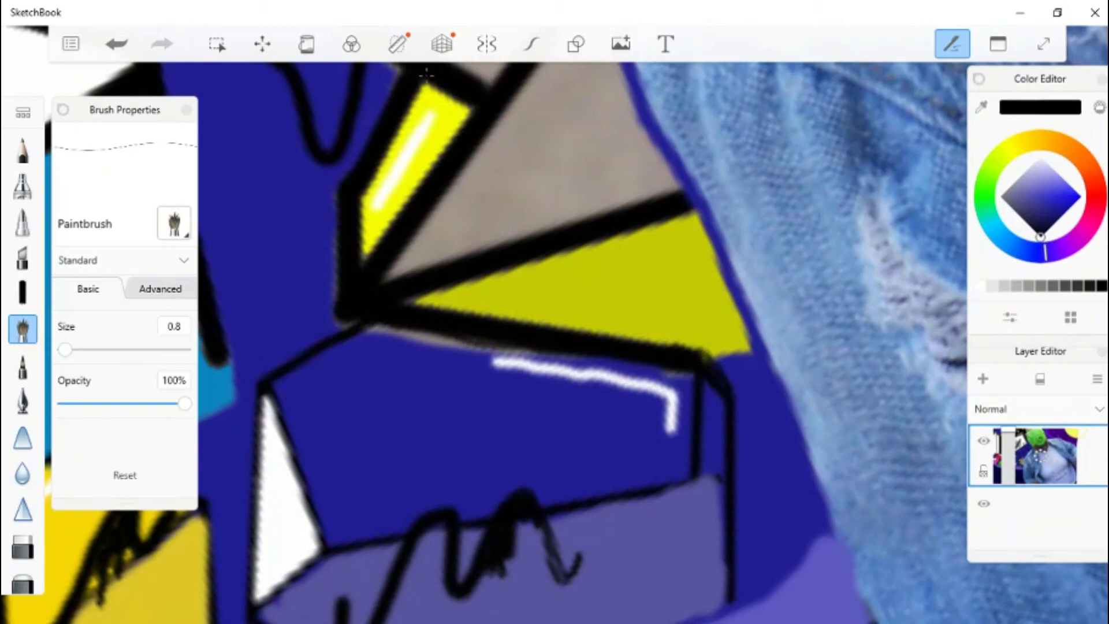
pyautogui.click(307, 43)
pyautogui.click(513, 386)
pyautogui.hotkey('ctrl', 'z')
# - Paint the dark blue upper face of the greyish blue tent light periwinkle, refining its edges with the Paintbrush at size 2.9
pyautogui.scroll(3, 513, 386)
pyautogui.moveTo(65, 349); pyautogui.dragTo(76, 351)
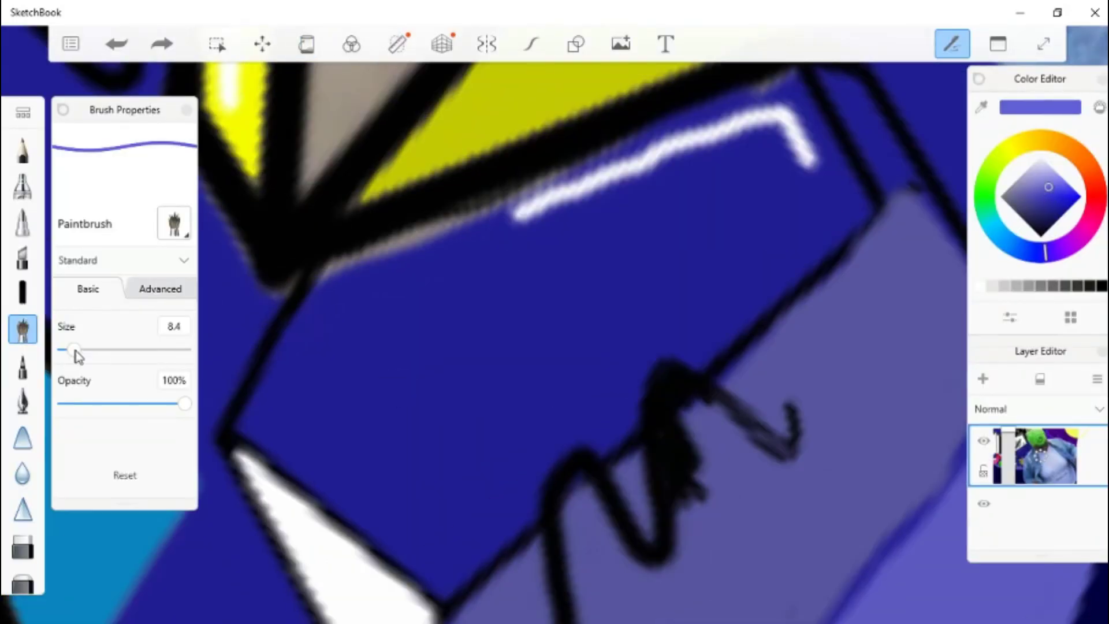
pyautogui.moveTo(323, 369)
pyautogui.mouseDown()
pyautogui.moveTo(439, 335)
pyautogui.moveTo(798, 133)
pyautogui.mouseUp()
pyautogui.hotkey('ctrl', 'z')
pyautogui.moveTo(508, 335)
pyautogui.mouseDown()
pyautogui.moveTo(520, 300)
pyautogui.moveTo(649, 309)
pyautogui.moveTo(682, 173)
pyautogui.moveTo(405, 508)
pyautogui.moveTo(439, 514)
pyautogui.mouseUp()
pyautogui.moveTo(73, 350); pyautogui.dragTo(68, 350)
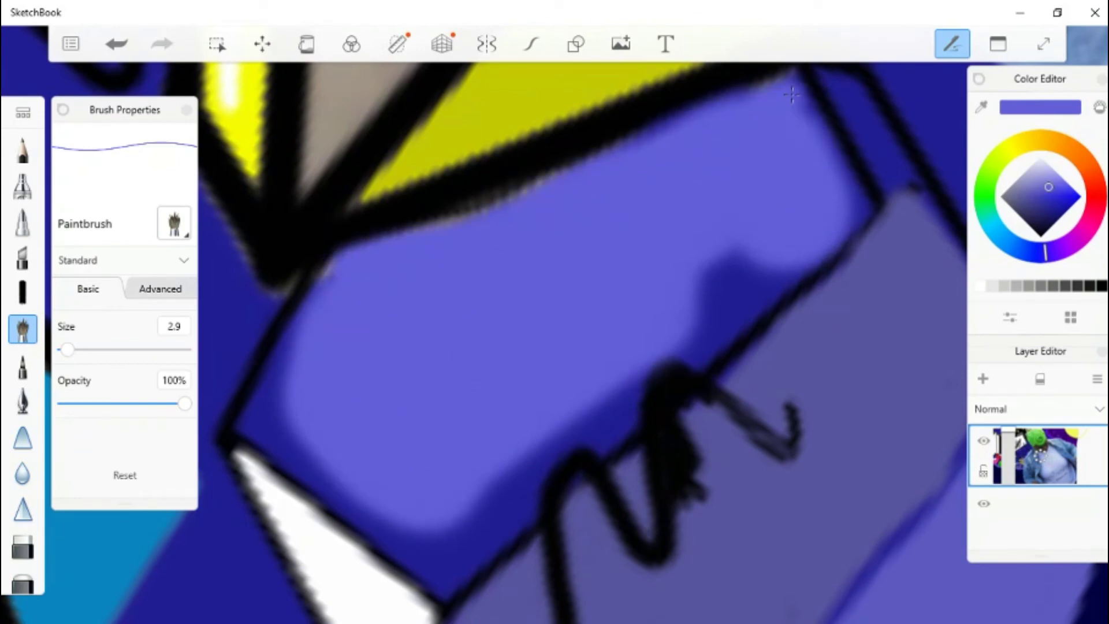
pyautogui.moveTo(850, 222)
pyautogui.mouseDown()
pyautogui.moveTo(265, 416)
pyautogui.moveTo(462, 578)
pyautogui.moveTo(497, 554)
pyautogui.moveTo(564, 428)
pyautogui.moveTo(825, 248)
pyautogui.mouseUp()
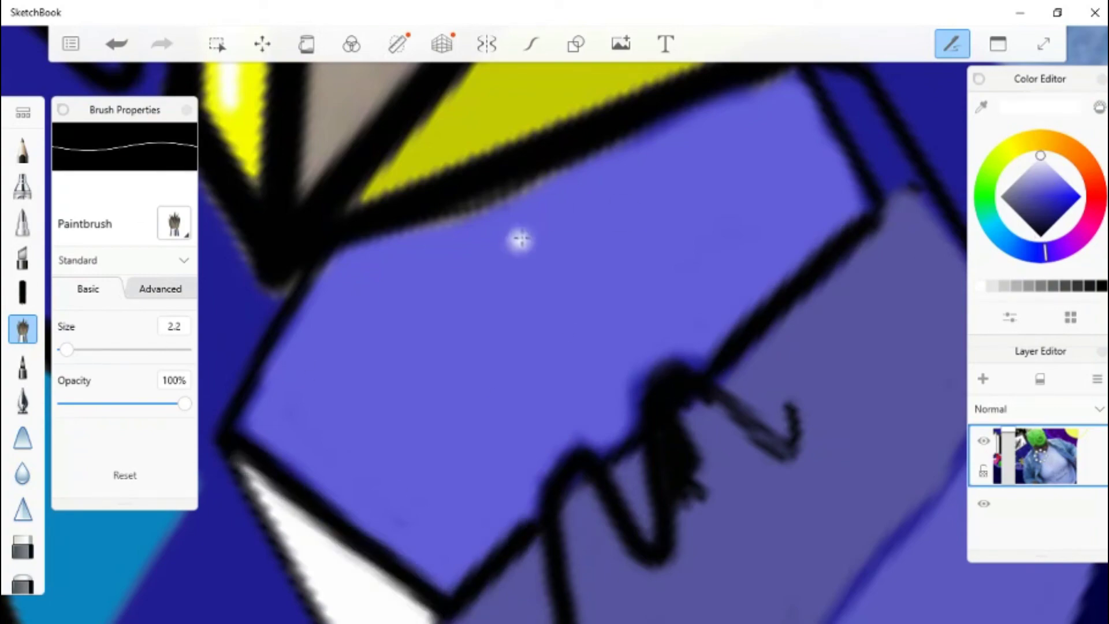
# - Draw a white highlight along the upper edge of the periwinkle tent face with the Paintbrush at size 2.2
pyautogui.moveTo(517, 240); pyautogui.dragTo(774, 127)
pyautogui.scroll(-5, 800, 192)
pyautogui.scroll(-5, 800, 192)
# - Save the sketch, switch to File Explorer and open the Self Projects folder
pyautogui.click(71, 43)
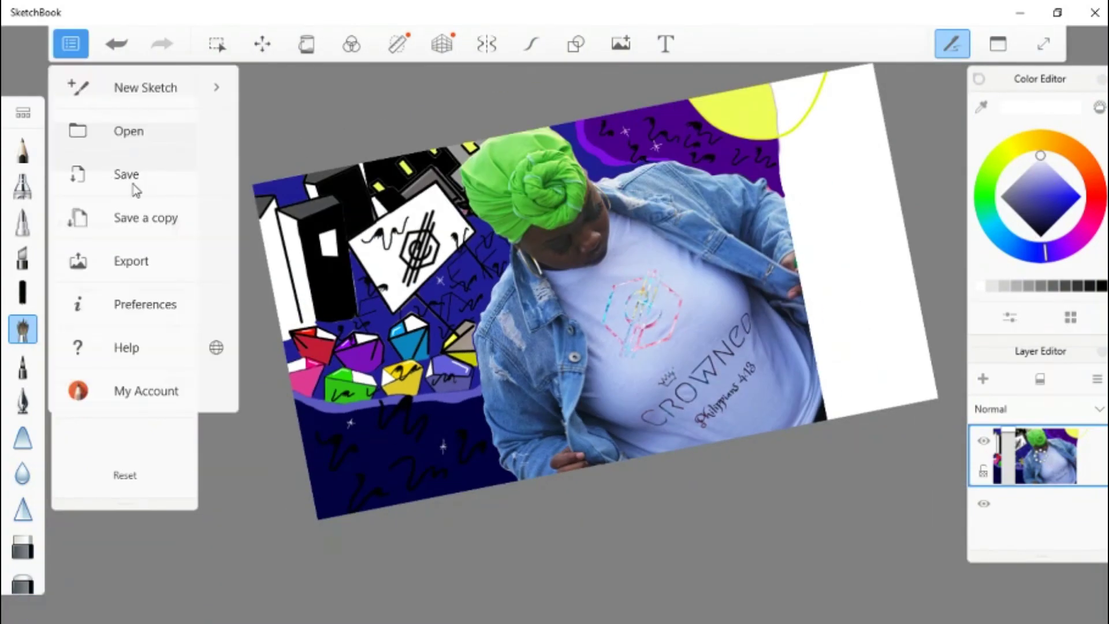
pyautogui.click(133, 186)
pyautogui.write('mia')
pyautogui.press('Return')
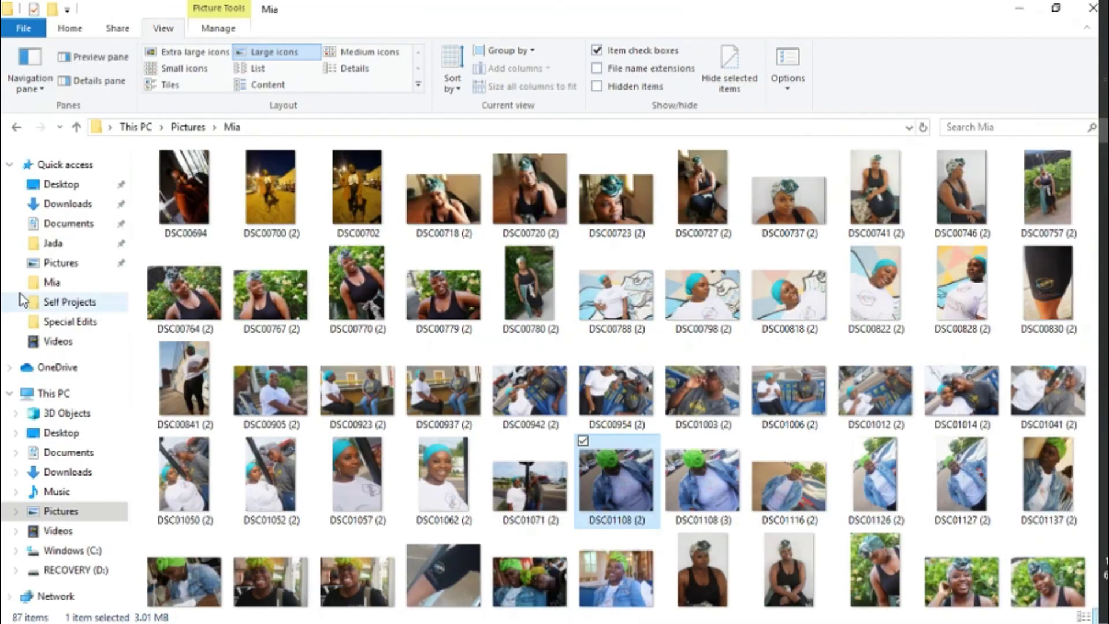
pyautogui.click(69, 302)
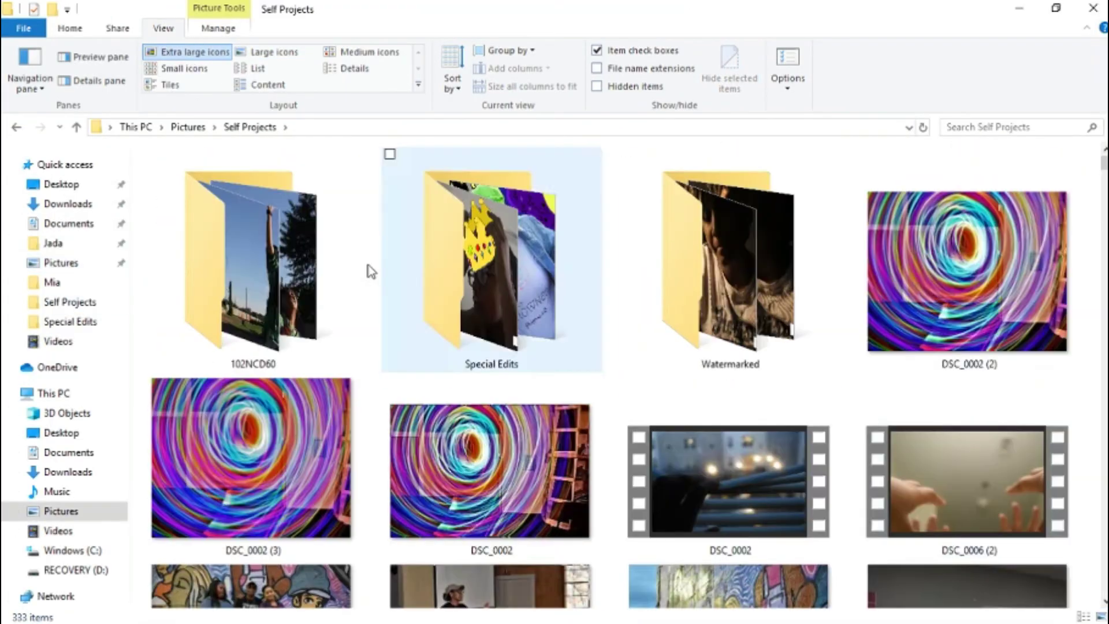